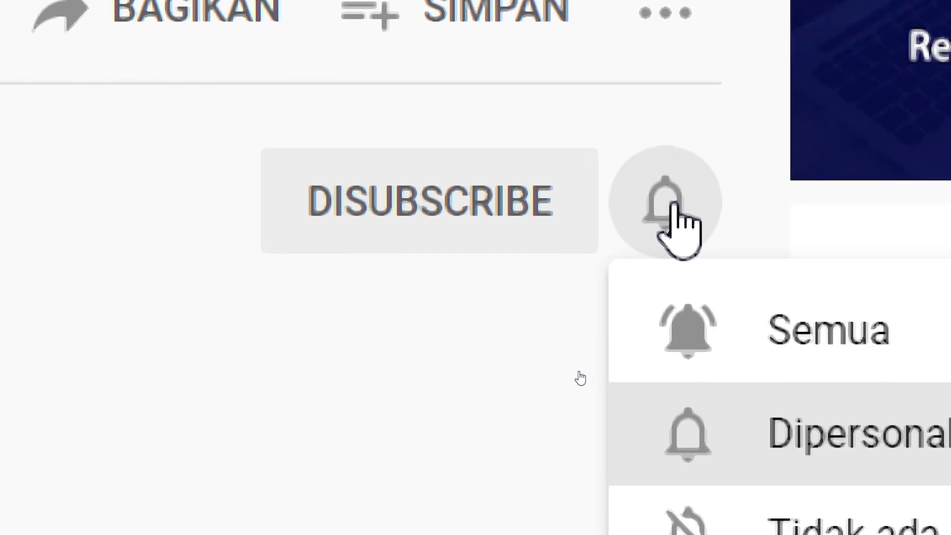
Set the channel's notifications to Semua and like the video about investing in shares at ipot.
{"action": "left_click", "coordinate": [753, 317]}
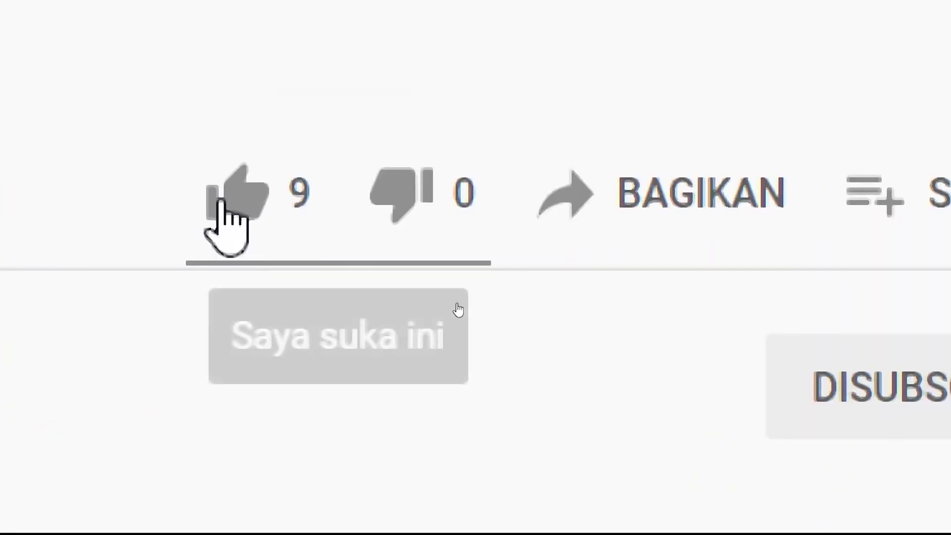
{"action": "left_click", "coordinate": [427, 307]}
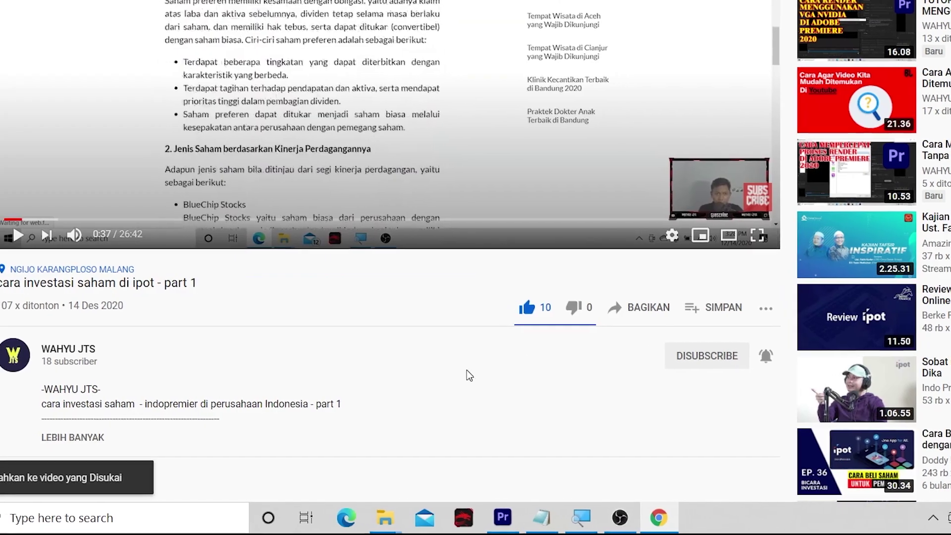
{"action": "scroll", "coordinate": [466, 370], "scroll_direction": "down", "scroll_amount": 5}
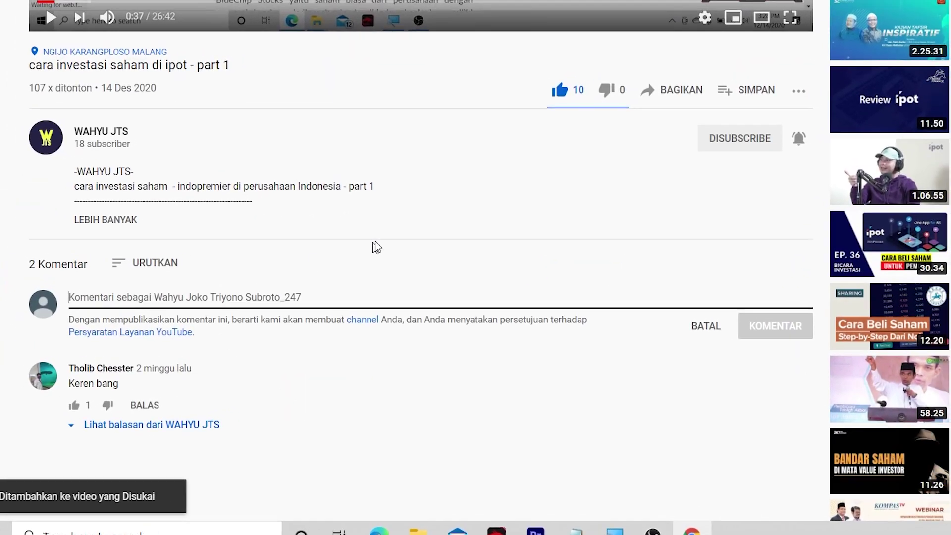
{"action": "scroll", "coordinate": [530, 216], "scroll_direction": "up", "scroll_amount": 3}
{"action": "left_click", "coordinate": [670, 204]}
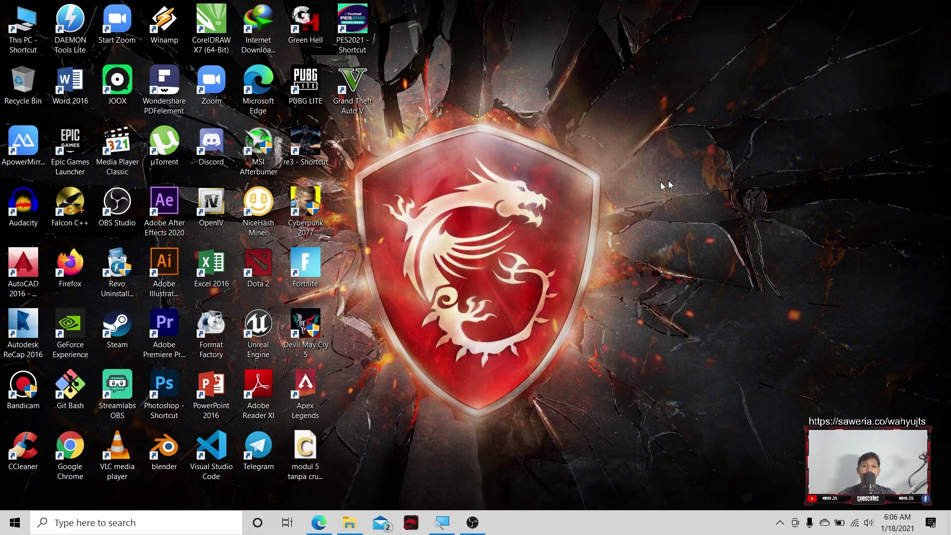
{"action": "right_click", "coordinate": [530, 155]}
{"action": "left_click", "coordinate": [560, 184]}
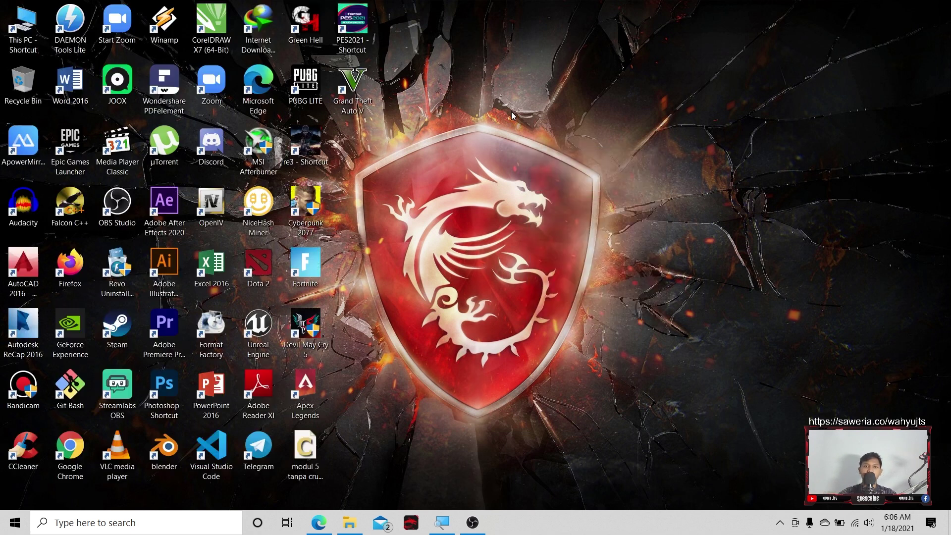
{"action": "right_click", "coordinate": [514, 119]}
{"action": "left_click", "coordinate": [546, 158]}
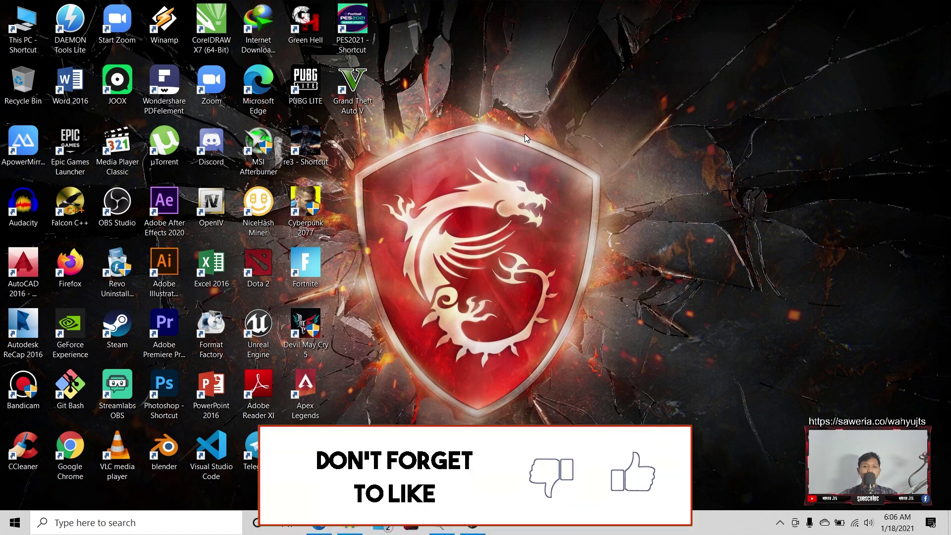
{"action": "right_click", "coordinate": [539, 135]}
{"action": "left_click", "coordinate": [565, 172]}
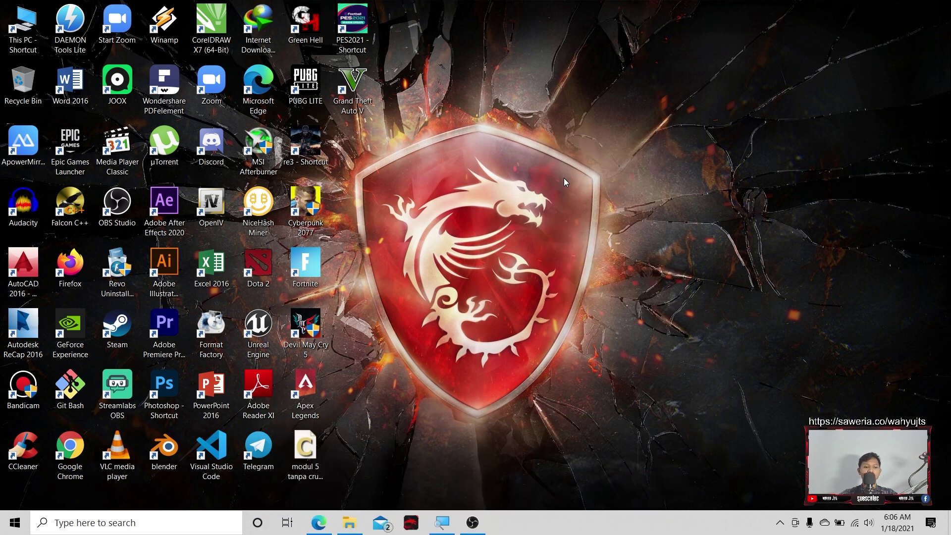
{"action": "right_click", "coordinate": [582, 94]}
{"action": "left_click", "coordinate": [606, 133]}
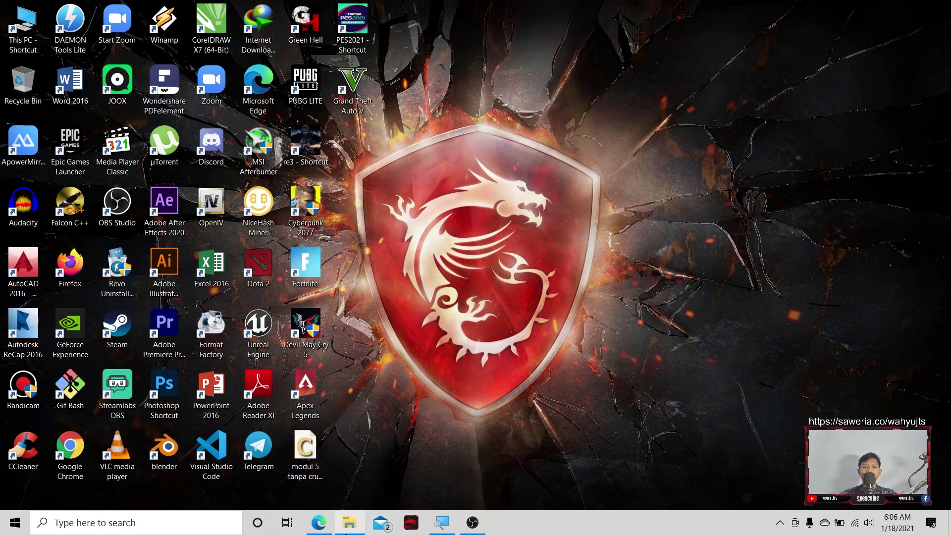
Switch to Microsoft Edge and read the Qwords article on Bitcoin's definition, history and differences from conventional money.
{"action": "left_click", "coordinate": [319, 523]}
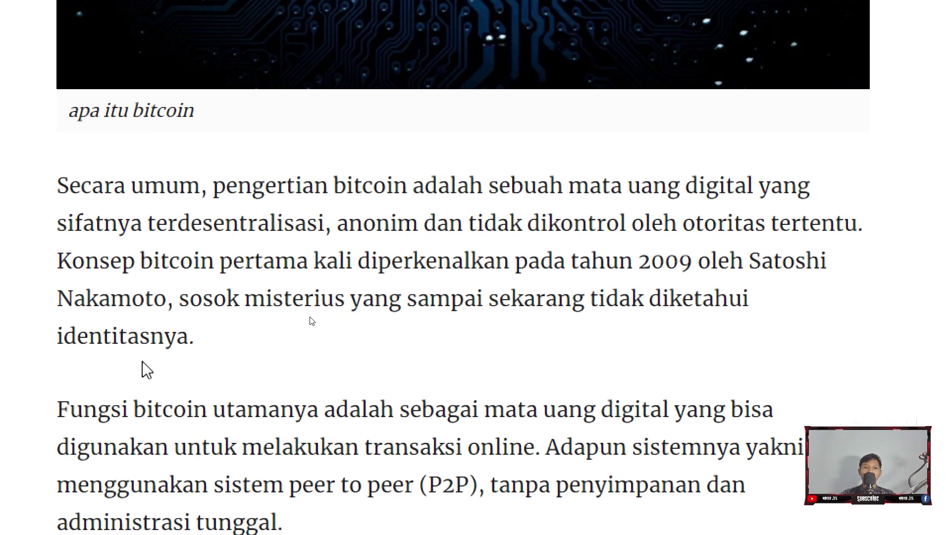
{"action": "scroll", "coordinate": [106, 518], "scroll_direction": "down", "scroll_amount": 2}
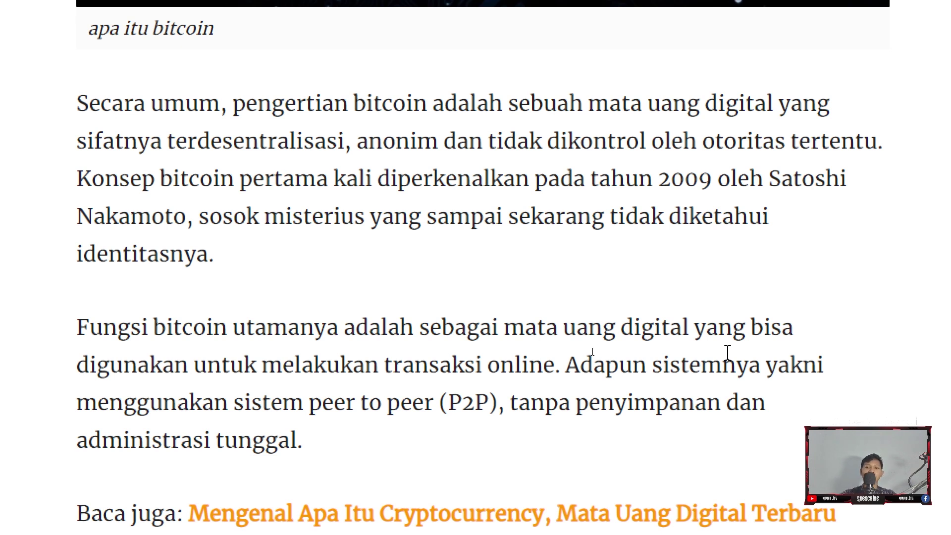
{"action": "scroll", "coordinate": [727, 353], "scroll_direction": "down", "scroll_amount": 8}
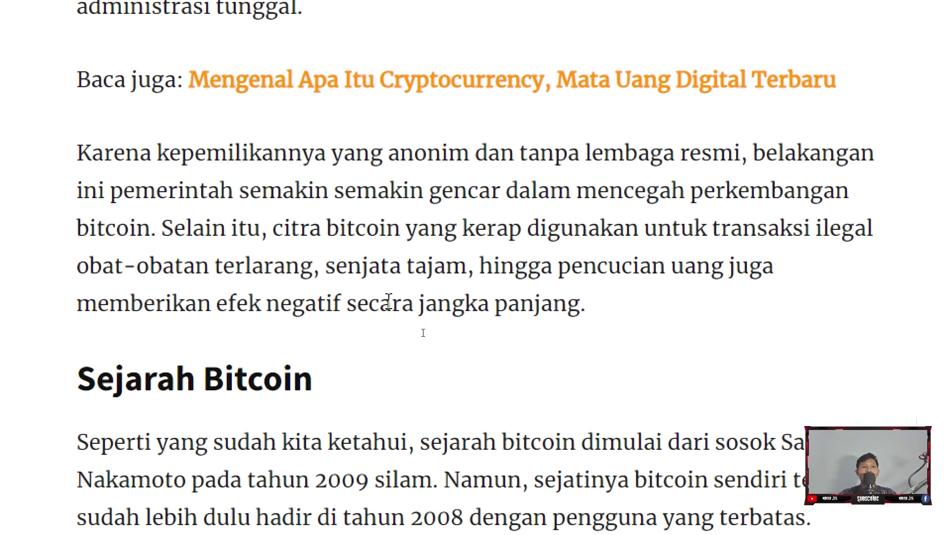
{"action": "left_click_drag", "start_coordinate": [184, 153], "coordinate": [902, 356]}
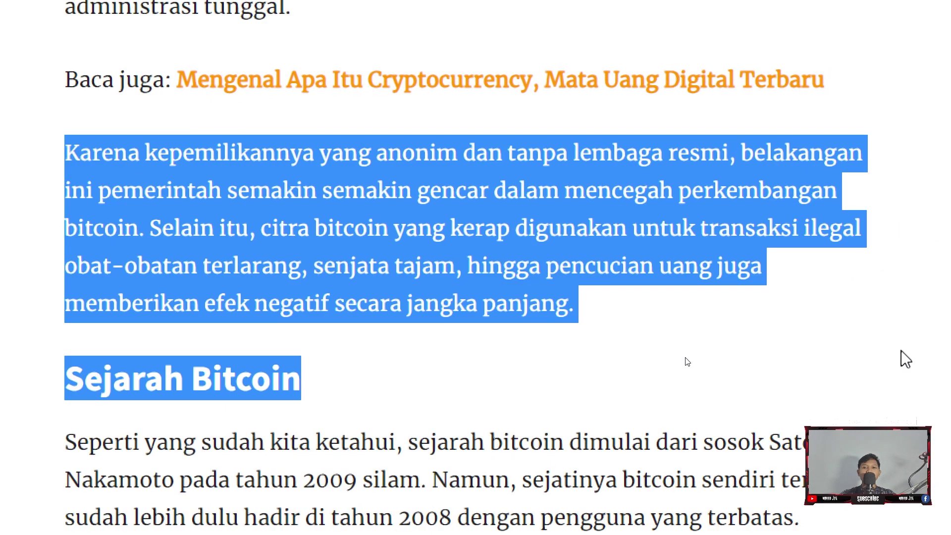
{"action": "scroll", "coordinate": [339, 317], "scroll_direction": "up", "scroll_amount": 20}
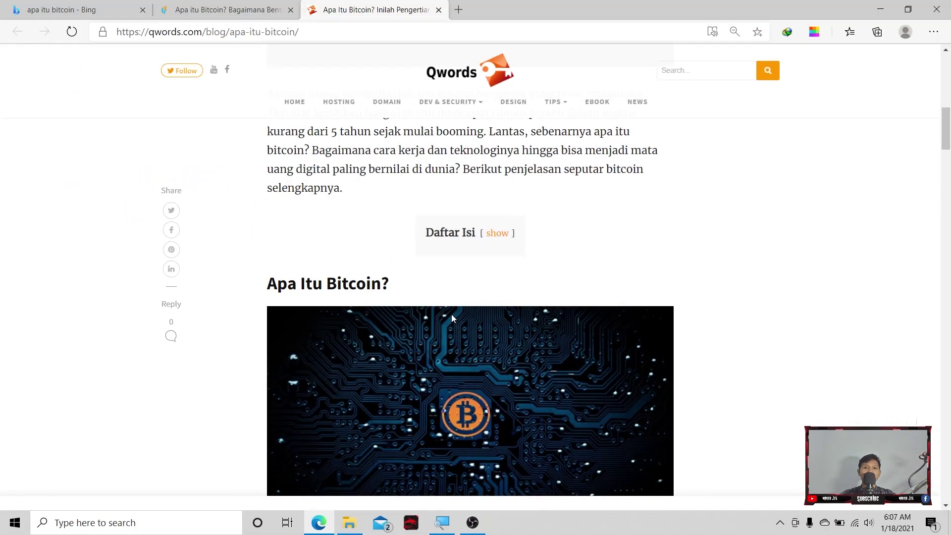
{"action": "scroll", "coordinate": [445, 302], "scroll_direction": "down", "scroll_amount": 8}
{"action": "scroll", "coordinate": [444, 302], "scroll_direction": "down", "scroll_amount": 7}
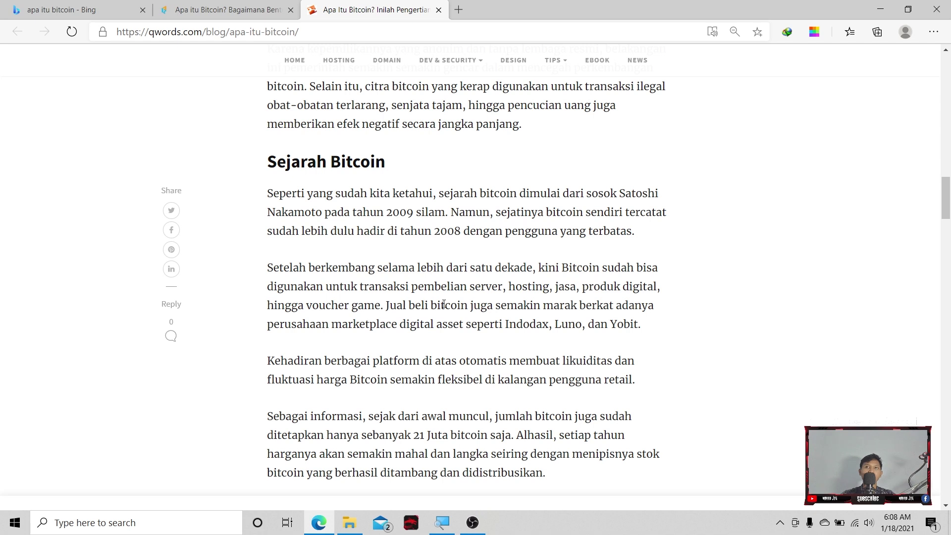
{"action": "scroll", "coordinate": [588, 278], "scroll_direction": "down", "scroll_amount": 4}
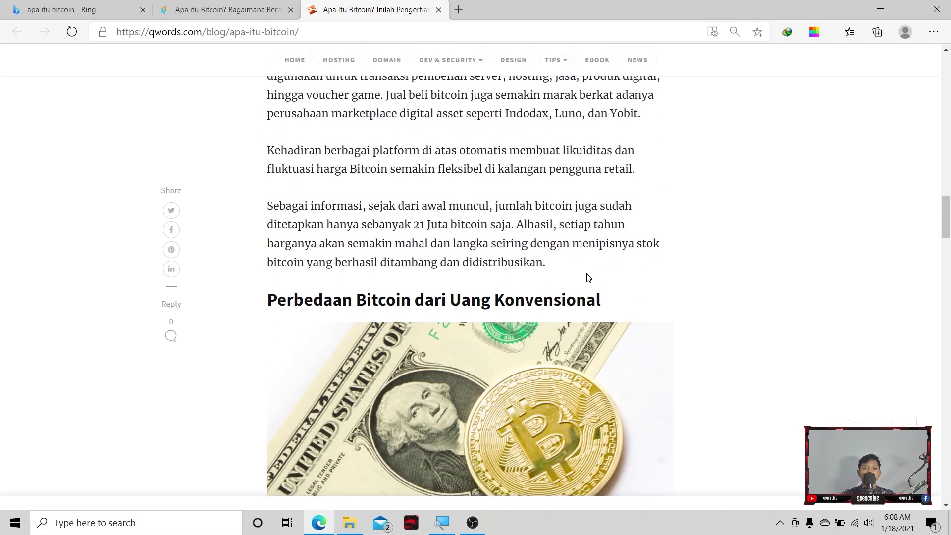
{"action": "scroll", "coordinate": [588, 278], "scroll_direction": "down", "scroll_amount": 3}
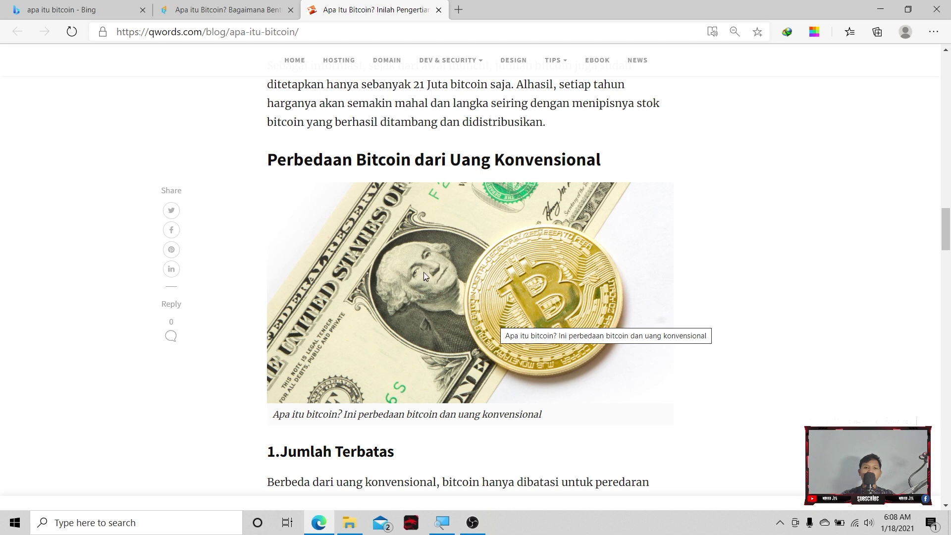
{"action": "scroll", "coordinate": [424, 275], "scroll_direction": "down", "scroll_amount": 3}
{"action": "scroll", "coordinate": [350, 402], "scroll_direction": "down", "scroll_amount": 7}
{"action": "scroll", "coordinate": [347, 396], "scroll_direction": "down", "scroll_amount": 3}
Return to the Bing results for "apa itu bitcoin" and search for "1bitcoin" instead.
{"action": "left_click", "coordinate": [241, 8]}
{"action": "left_click", "coordinate": [69, 10]}
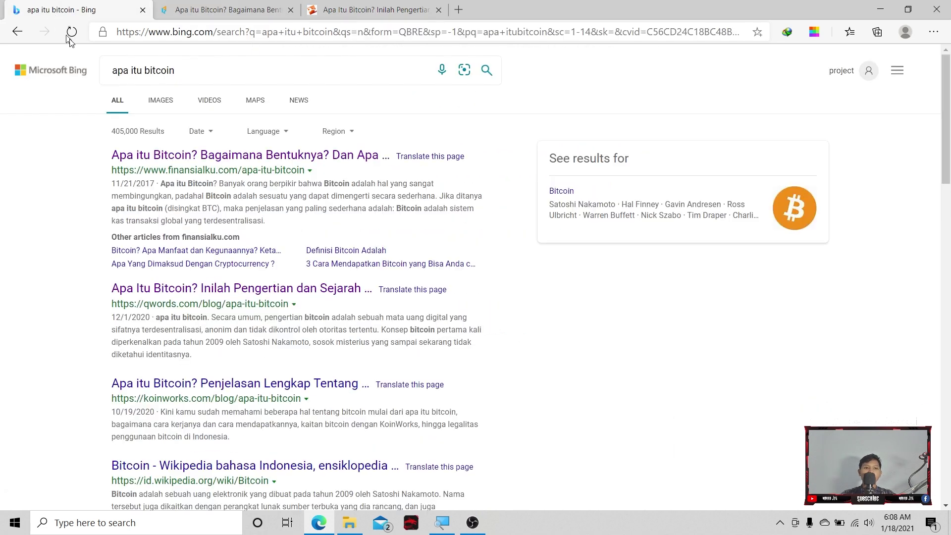
{"action": "left_click", "coordinate": [228, 10]}
{"action": "left_click", "coordinate": [70, 10]}
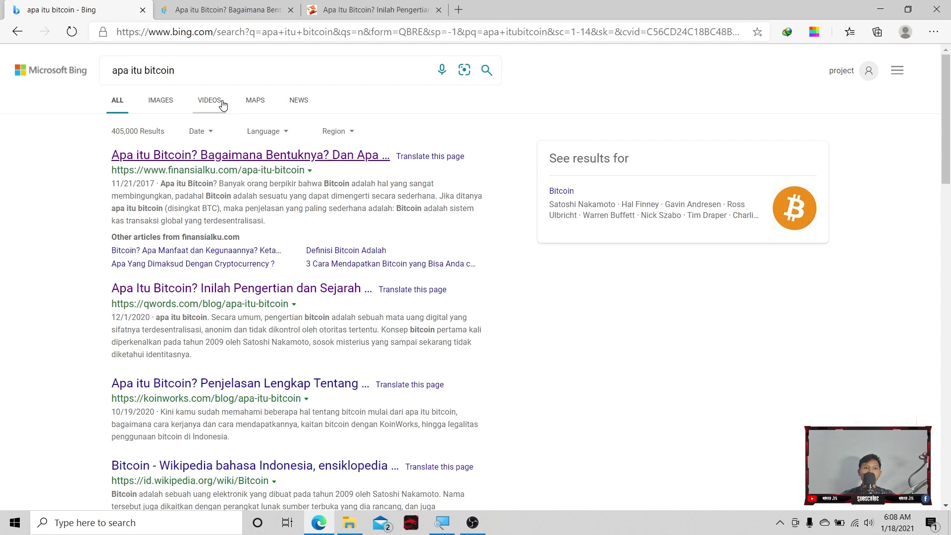
{"action": "left_click", "coordinate": [230, 74]}
{"action": "type", "text": "bitcoin"}
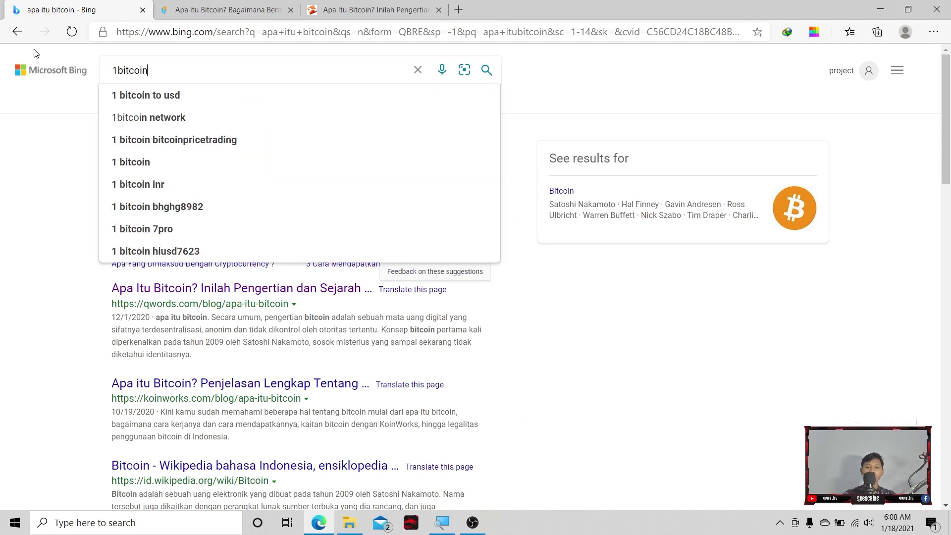
{"action": "key", "text": "Return"}
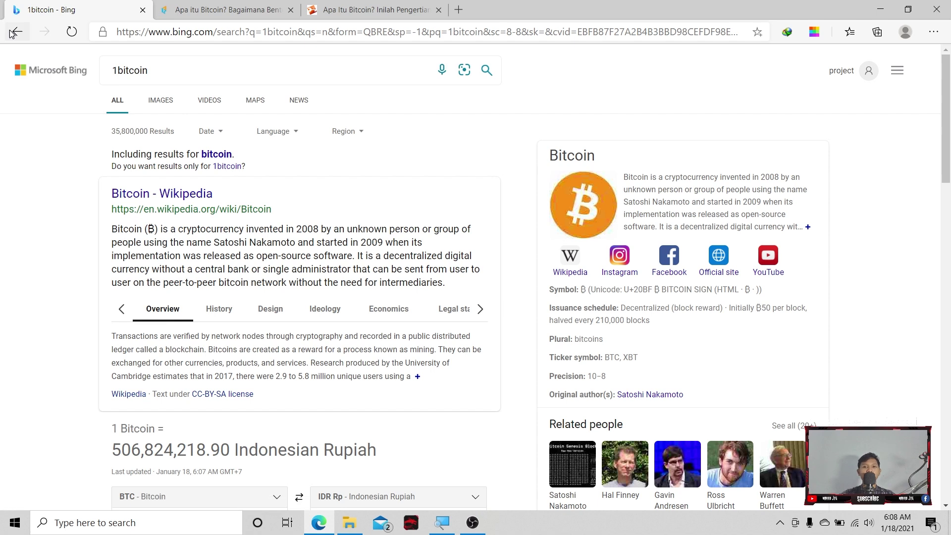
Examine the value of one Bitcoin in Indonesian Rupiah, its one-year price chart and the related people.
{"action": "scroll", "coordinate": [94, 218], "scroll_direction": "down", "scroll_amount": 5}
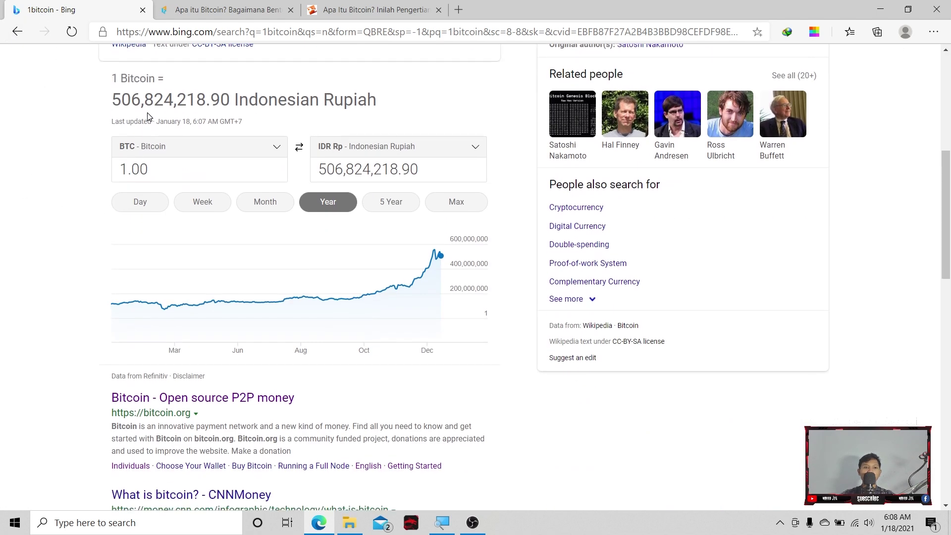
{"action": "scroll", "coordinate": [147, 117], "scroll_direction": "up", "scroll_amount": 1}
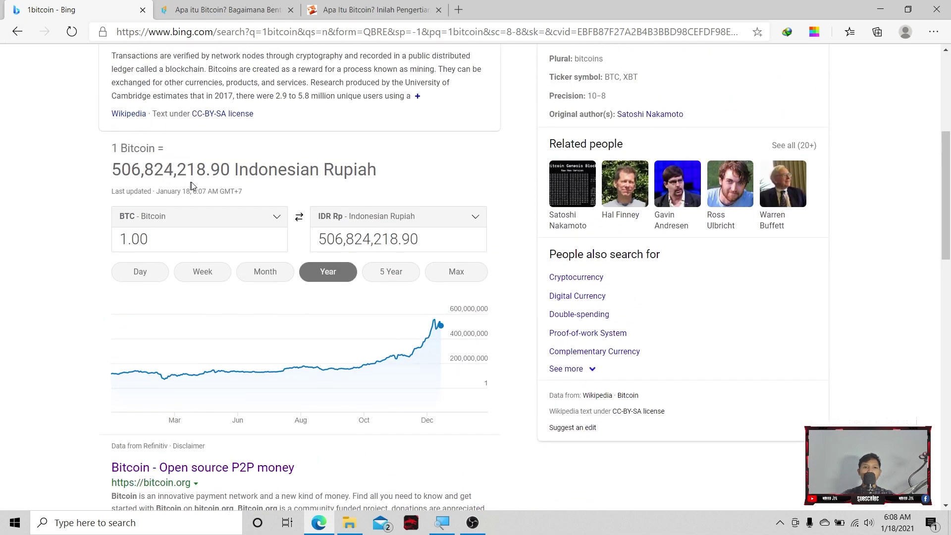
{"action": "scroll", "coordinate": [288, 166], "scroll_direction": "up", "scroll_amount": 1}
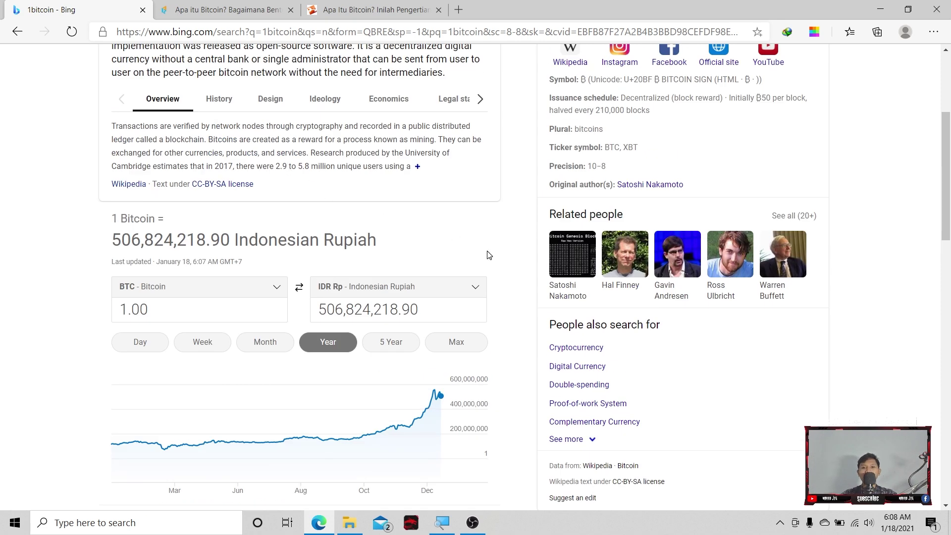
{"action": "mouse_move", "coordinate": [567, 265]}
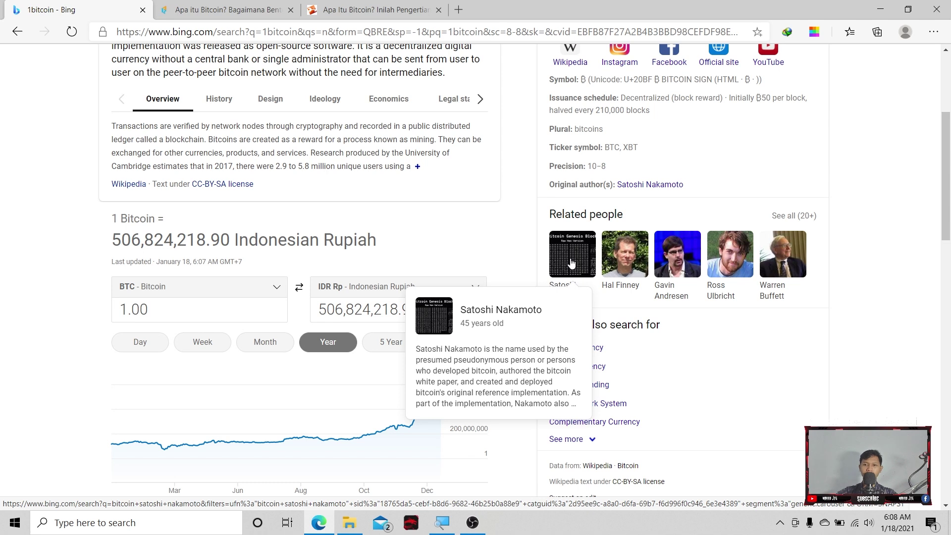
{"action": "scroll", "coordinate": [571, 262], "scroll_direction": "up", "scroll_amount": 4}
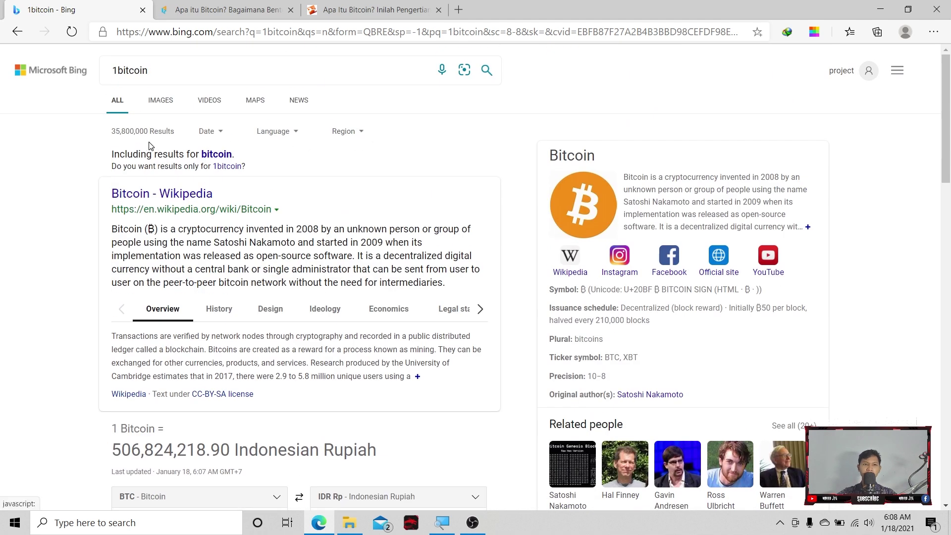
Open a blank new tab and close the two Bitcoin articles and the Bing search results.
{"action": "left_click", "coordinate": [458, 9]}
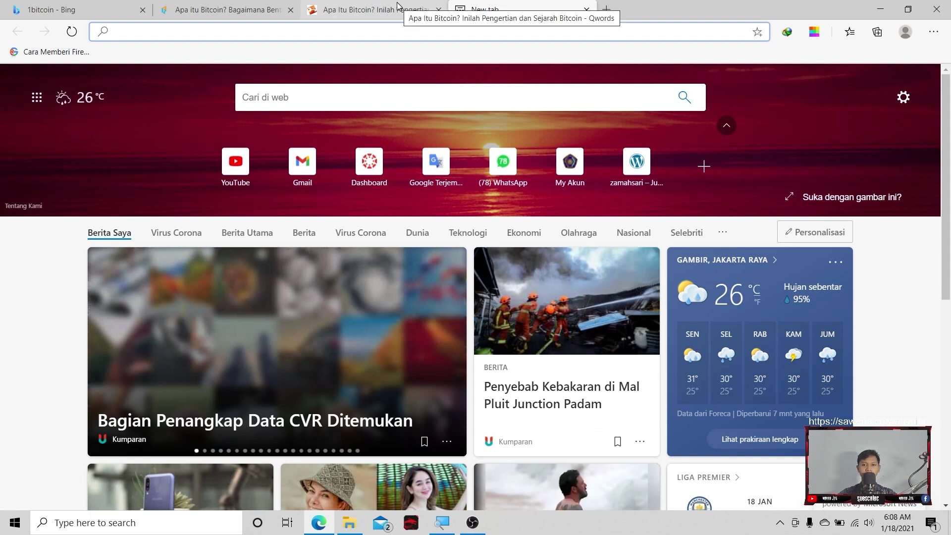
{"action": "scroll", "coordinate": [352, 79], "scroll_direction": "down", "scroll_amount": 5}
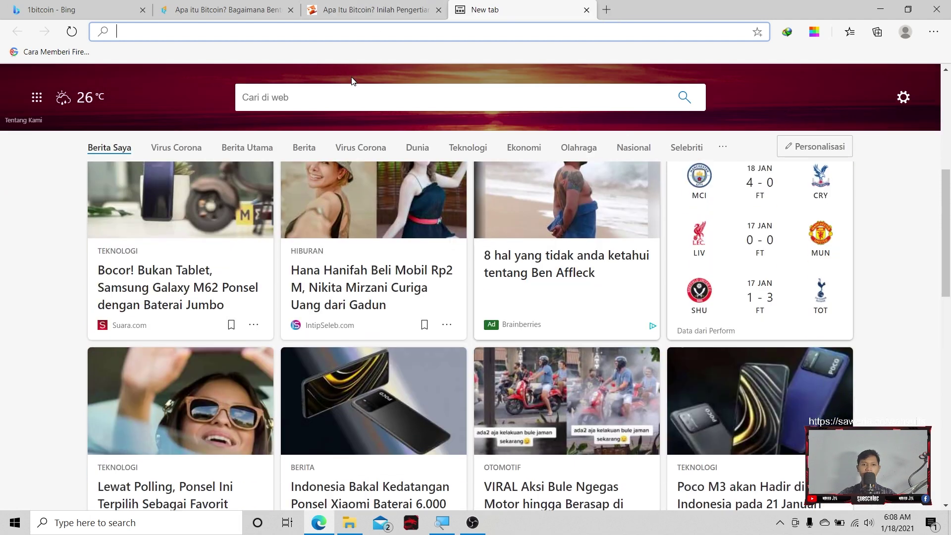
{"action": "scroll", "coordinate": [351, 79], "scroll_direction": "up", "scroll_amount": 5}
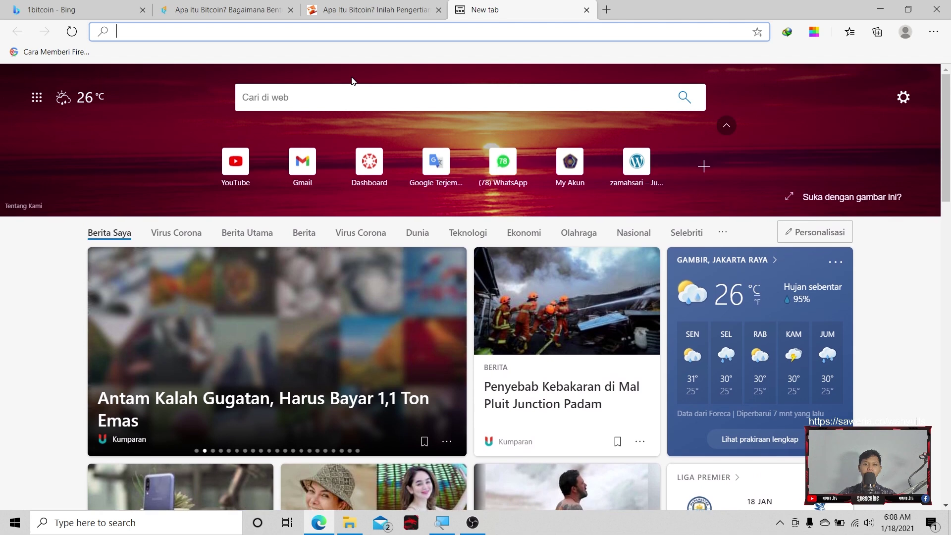
{"action": "left_click", "coordinate": [342, 5]}
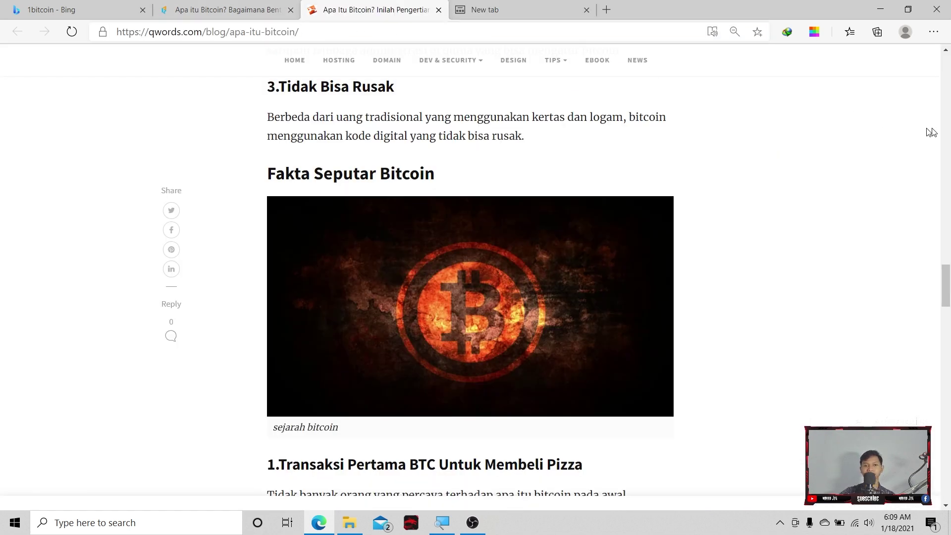
{"action": "left_click", "coordinate": [438, 10]}
{"action": "left_click", "coordinate": [290, 10]}
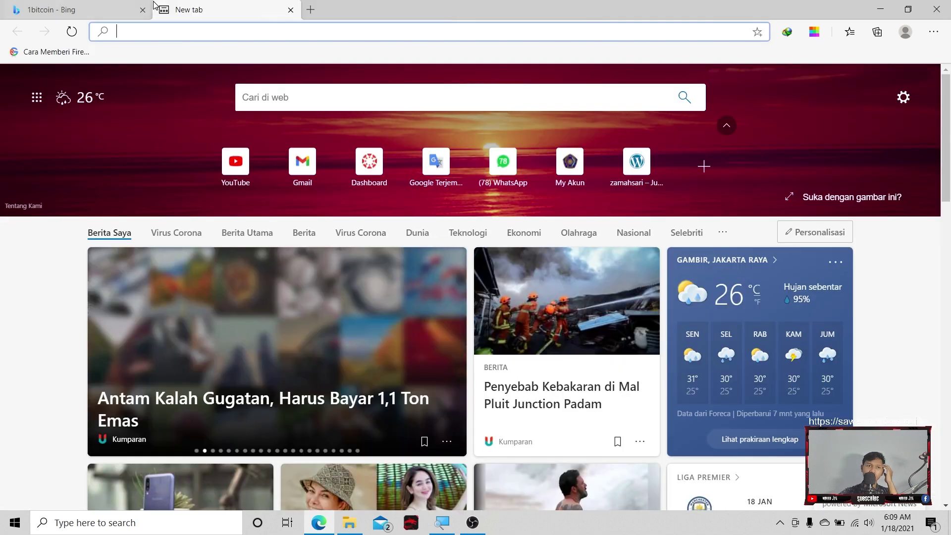
{"action": "left_click", "coordinate": [143, 9]}
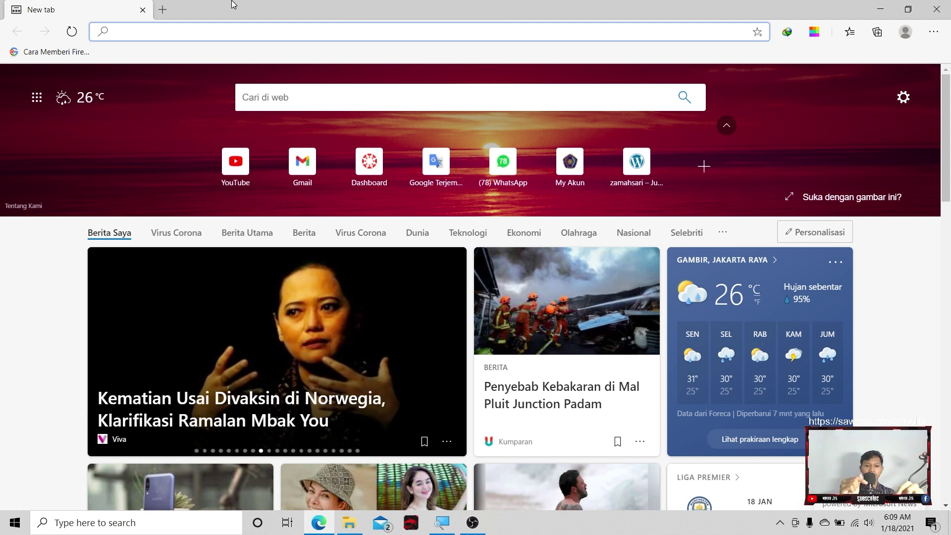
Open the NiceHash account dashboard on nicehash.com.
{"action": "type", "text": "ni"}
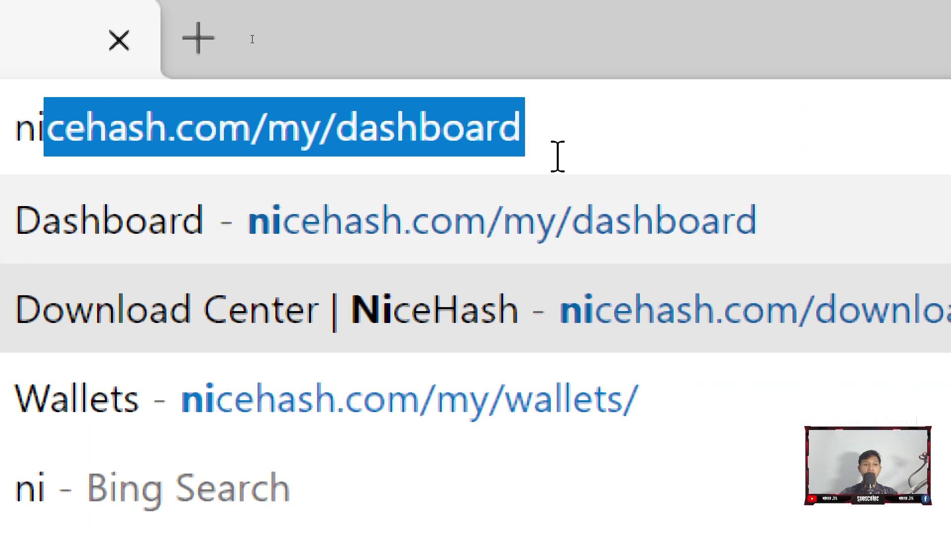
{"action": "type", "text": "cehash"}
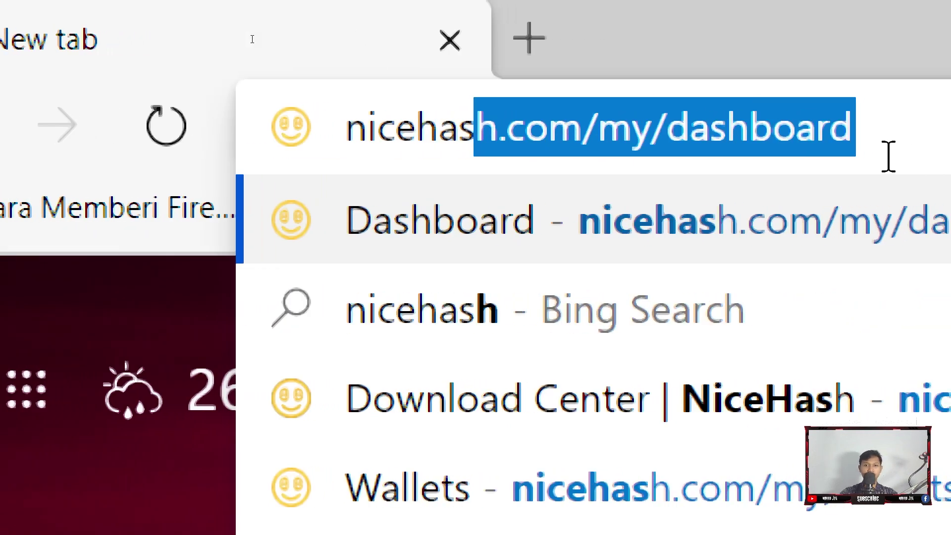
{"action": "type", "text": "h.com"}
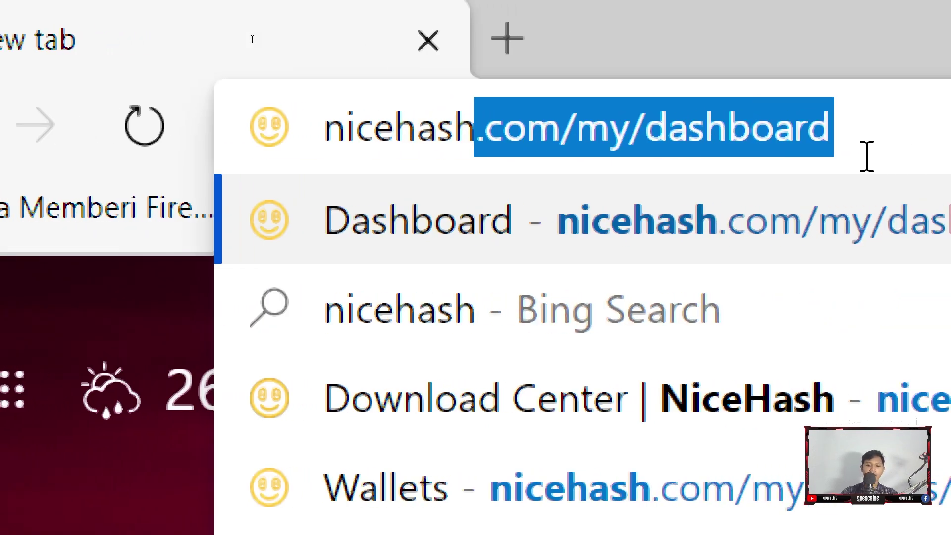
{"action": "key", "text": "Right"}
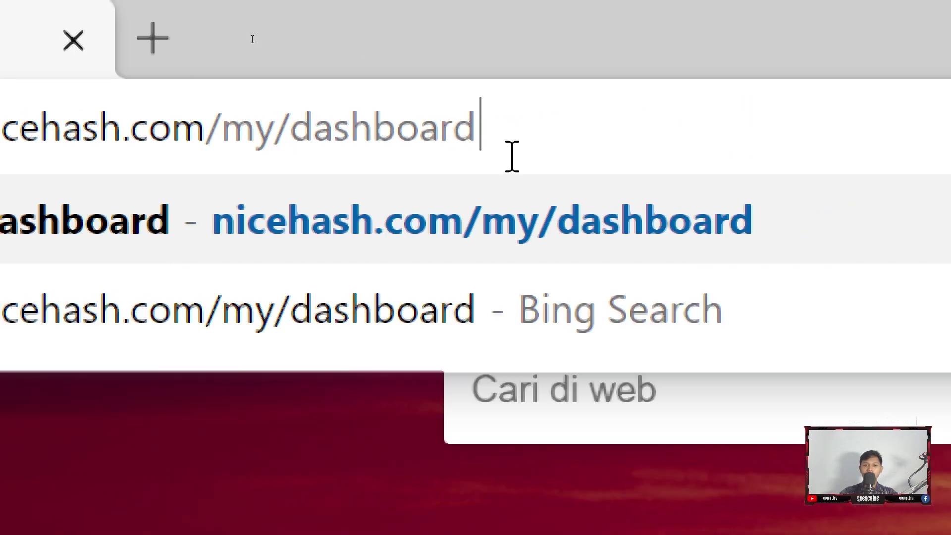
{"action": "key", "text": "BackSpace"}
{"action": "key", "text": "BackSpace"}
{"action": "key", "text": "BackSpace"}
{"action": "key", "text": "BackSpace"}
{"action": "key", "text": "BackSpace"}
{"action": "key", "text": "BackSpace"}
{"action": "key", "text": "BackSpace"}
{"action": "key", "text": "BackSpace"}
{"action": "key", "text": "BackSpace"}
{"action": "key", "text": "BackSpace"}
{"action": "key", "text": "BackSpace"}
{"action": "key", "text": "BackSpace"}
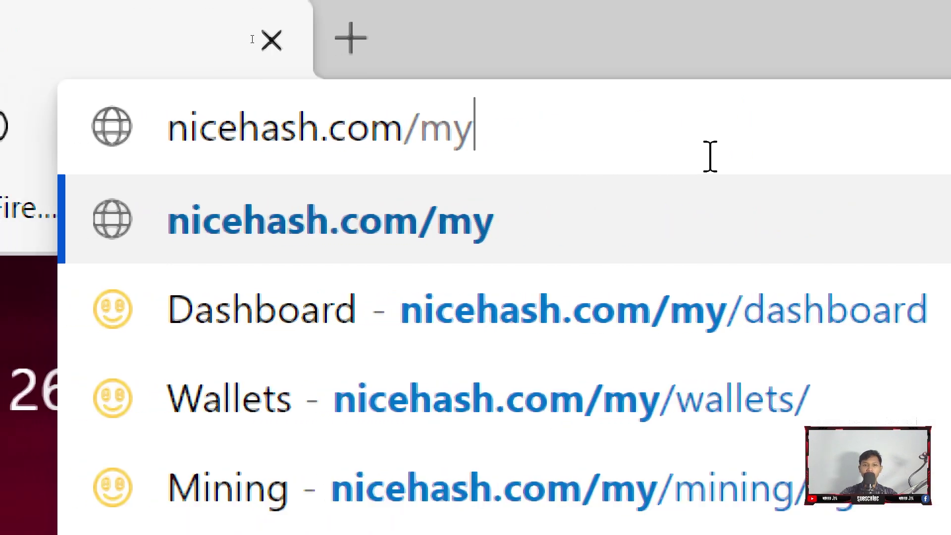
{"action": "key", "text": "Return"}
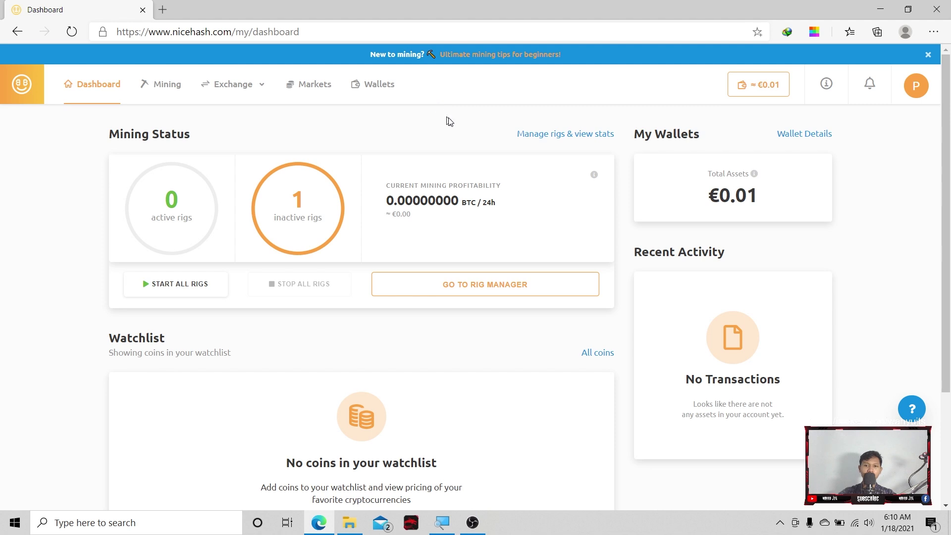
Look over the mining status, wallet and watchlist on the dashboard, and log out of the NiceHash account.
{"action": "scroll", "coordinate": [499, 152], "scroll_direction": "down", "scroll_amount": 3}
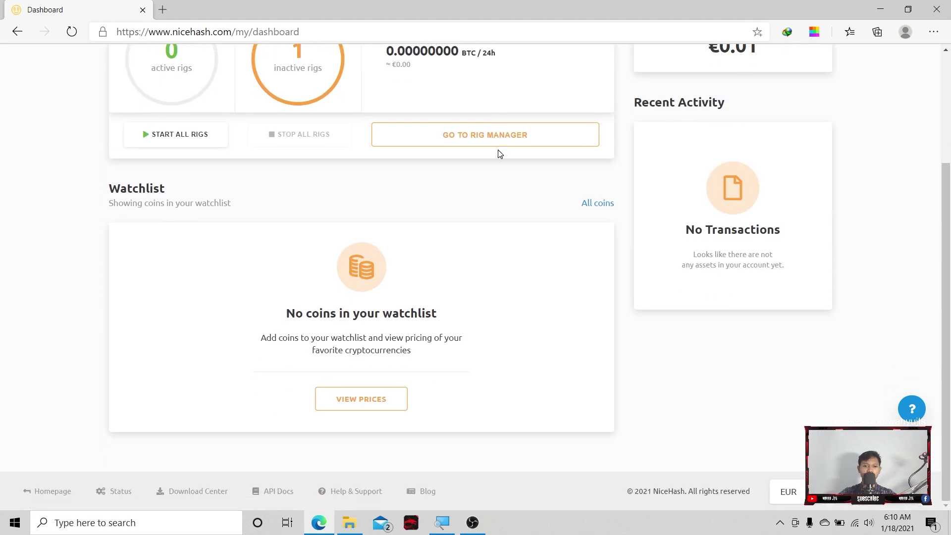
{"action": "scroll", "coordinate": [521, 179], "scroll_direction": "up", "scroll_amount": 3}
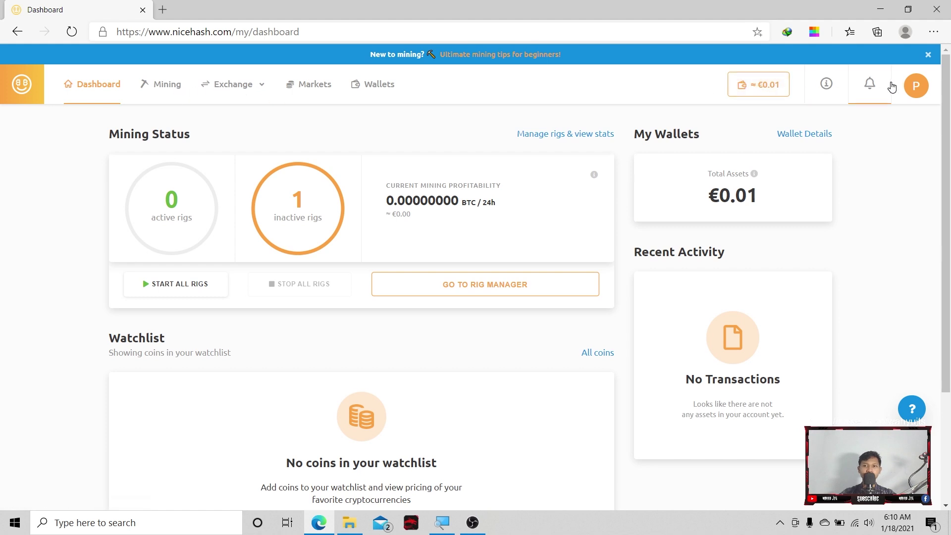
{"action": "left_click", "coordinate": [913, 85]}
{"action": "left_click", "coordinate": [769, 241]}
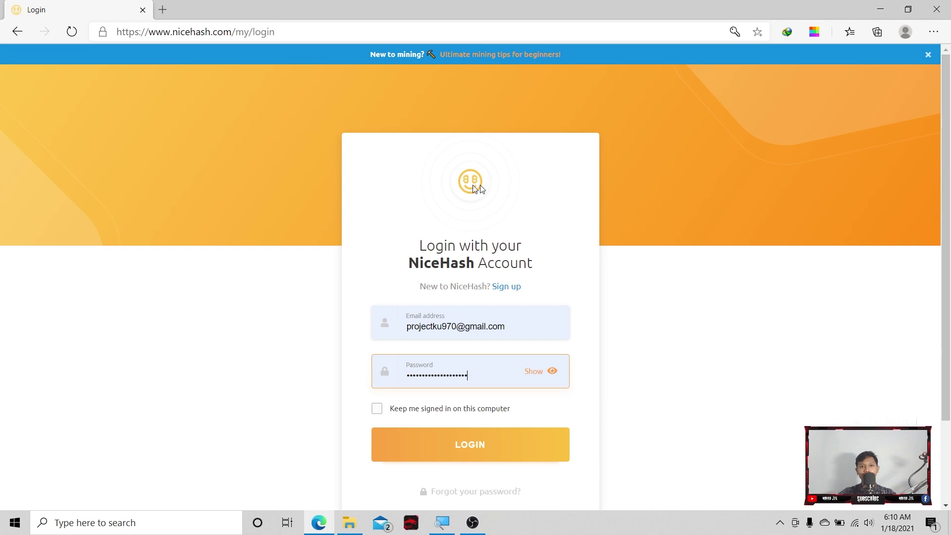
Leave the login page for the NiceHash home page by removing "my/login" from the address.
{"action": "scroll", "coordinate": [263, 261], "scroll_direction": "down", "scroll_amount": 2}
{"action": "scroll", "coordinate": [184, 161], "scroll_direction": "up", "scroll_amount": 3}
{"action": "left_click_drag", "start_coordinate": [275, 32], "coordinate": [237, 34]}
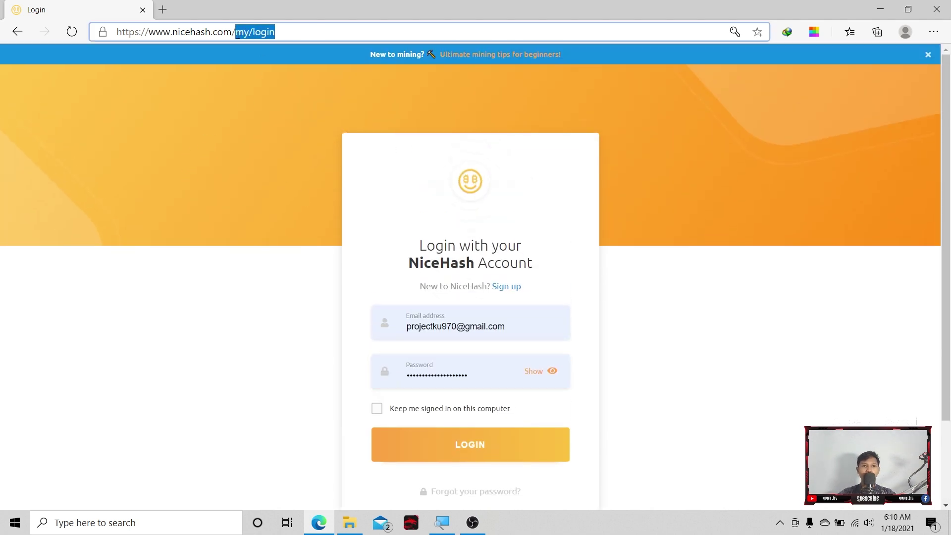
{"action": "key", "text": "BackSpace"}
{"action": "key", "text": "Return"}
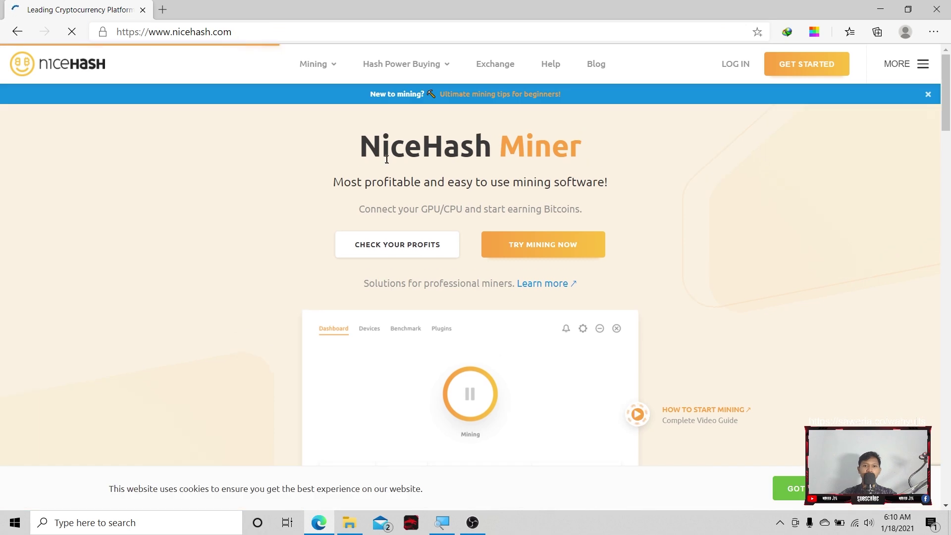
Examine the home page's miner, exchange, news, profitability calculator, mobile app and footer sections, plus the full list of site links.
{"action": "scroll", "coordinate": [317, 246], "scroll_direction": "down", "scroll_amount": 4}
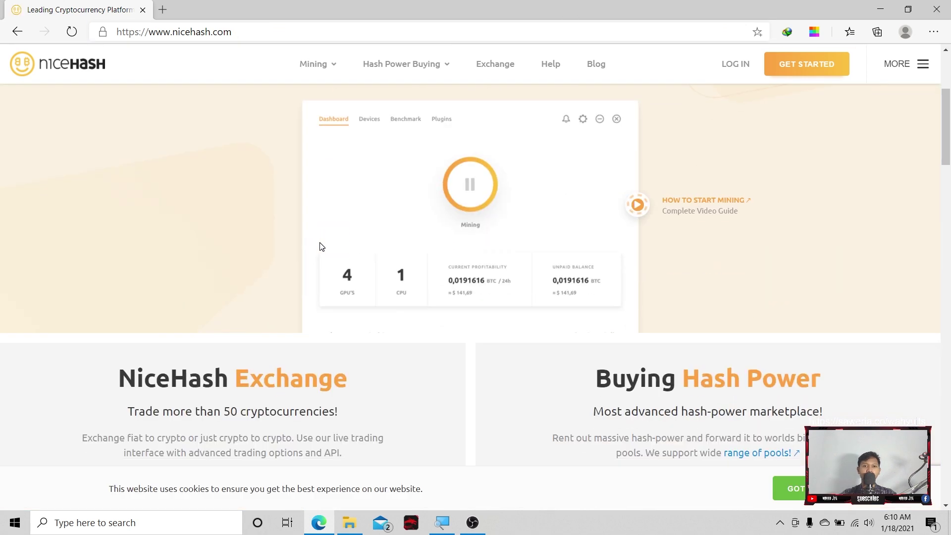
{"action": "scroll", "coordinate": [615, 281], "scroll_direction": "down", "scroll_amount": 8}
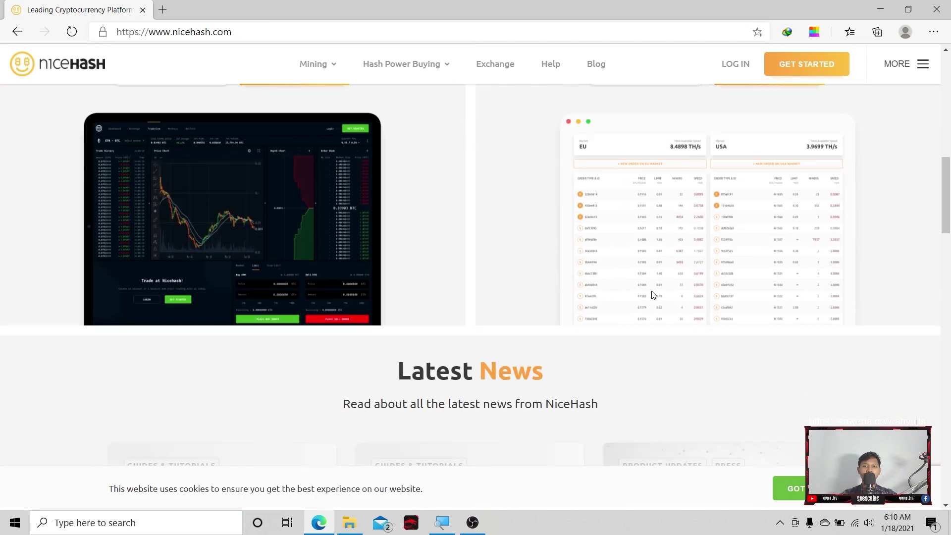
{"action": "scroll", "coordinate": [652, 295], "scroll_direction": "down", "scroll_amount": 8}
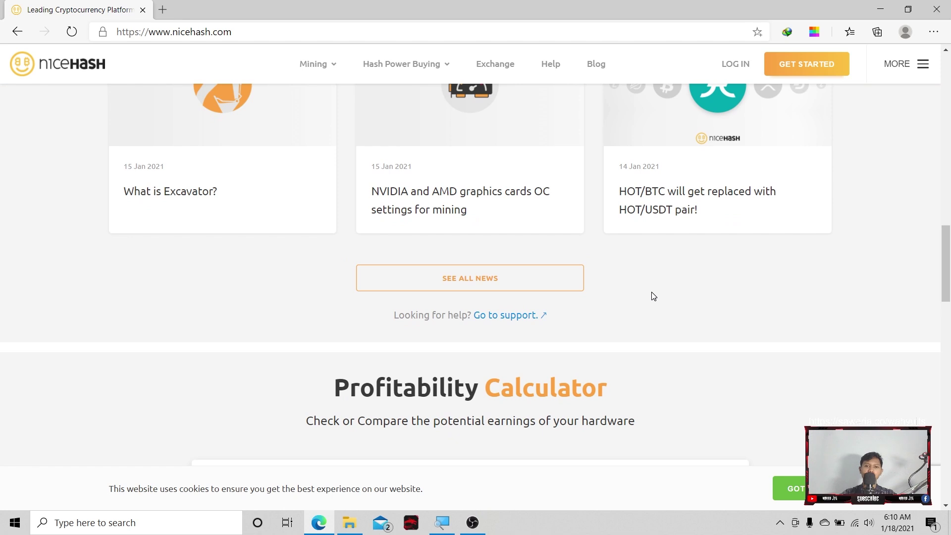
{"action": "scroll", "coordinate": [651, 295], "scroll_direction": "up", "scroll_amount": 4}
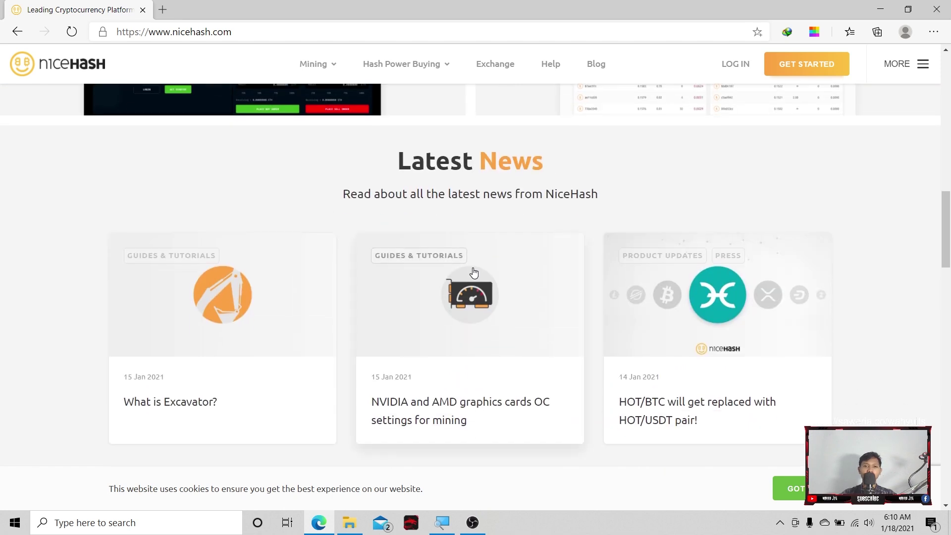
{"action": "scroll", "coordinate": [460, 262], "scroll_direction": "down", "scroll_amount": 3}
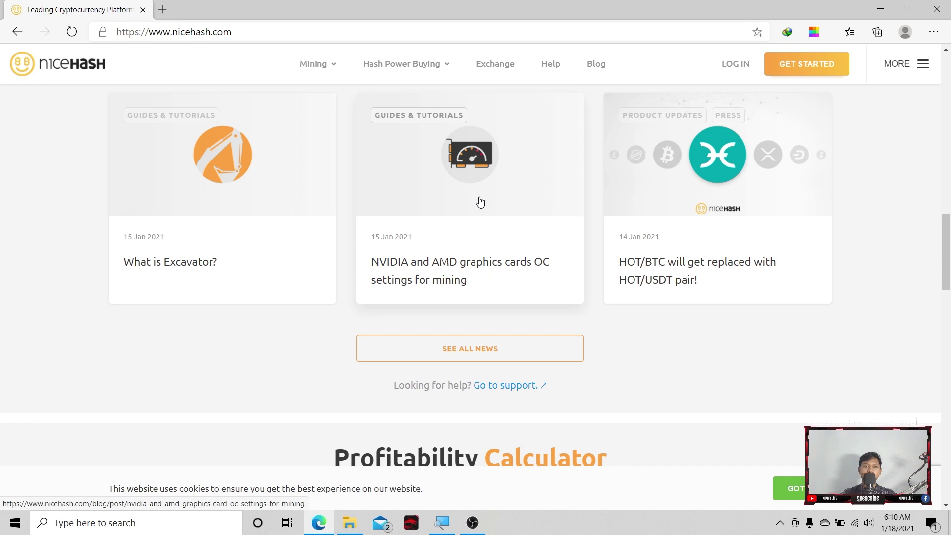
{"action": "scroll", "coordinate": [582, 294], "scroll_direction": "down", "scroll_amount": 1}
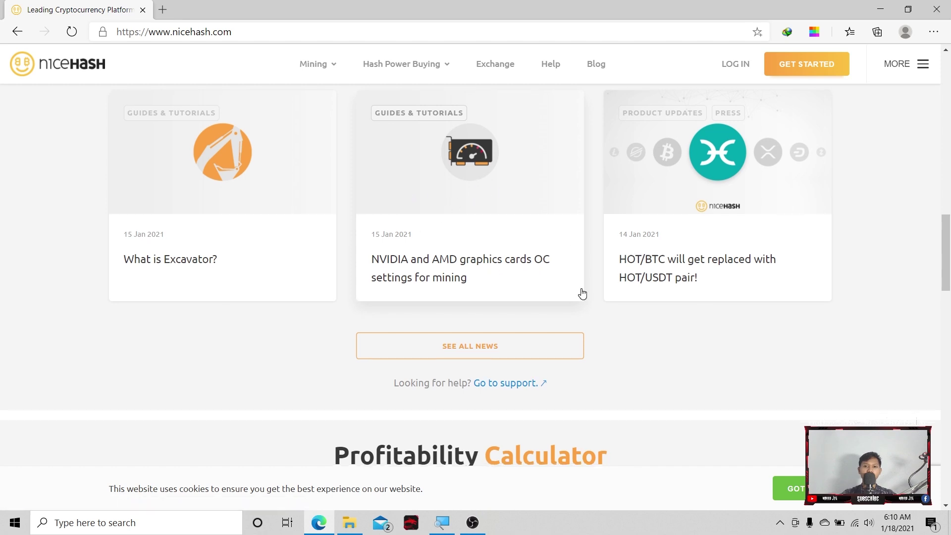
{"action": "scroll", "coordinate": [582, 293], "scroll_direction": "down", "scroll_amount": 7}
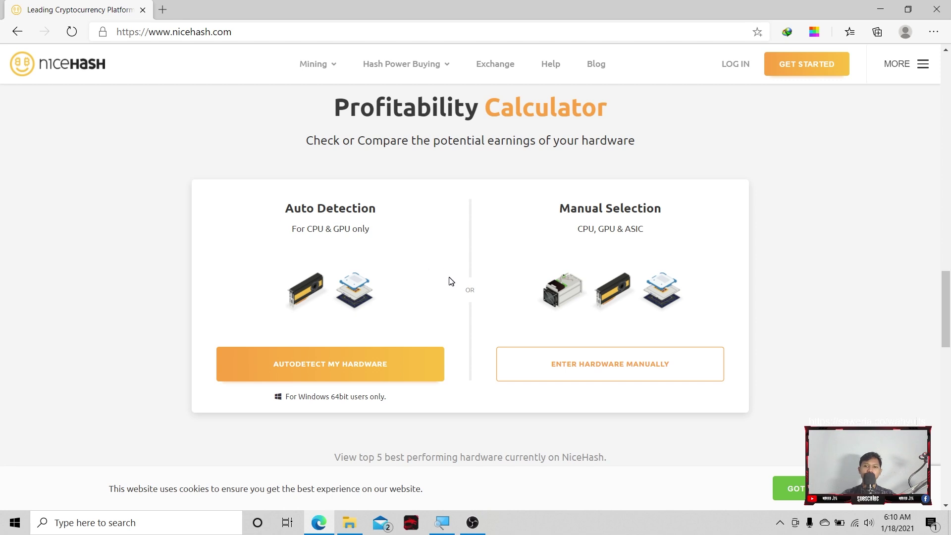
{"action": "scroll", "coordinate": [598, 367], "scroll_direction": "down", "scroll_amount": 4}
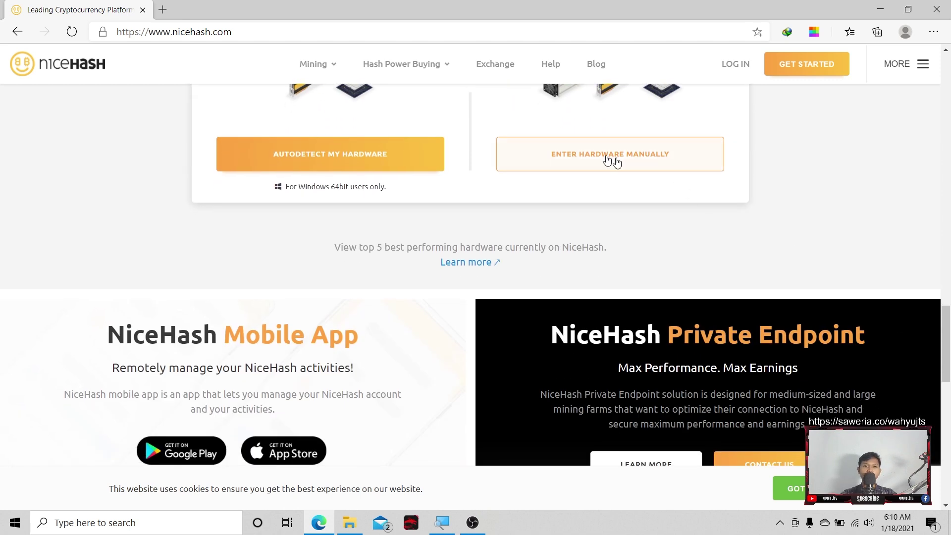
{"action": "scroll", "coordinate": [611, 155], "scroll_direction": "down", "scroll_amount": 7}
{"action": "scroll", "coordinate": [479, 214], "scroll_direction": "up", "scroll_amount": 3}
{"action": "scroll", "coordinate": [479, 213], "scroll_direction": "down", "scroll_amount": 6}
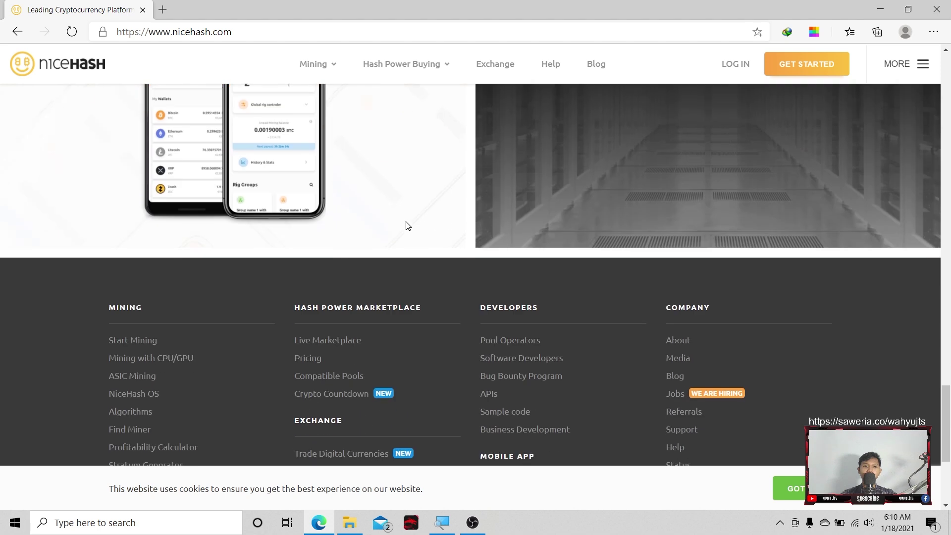
{"action": "scroll", "coordinate": [337, 216], "scroll_direction": "up", "scroll_amount": 4}
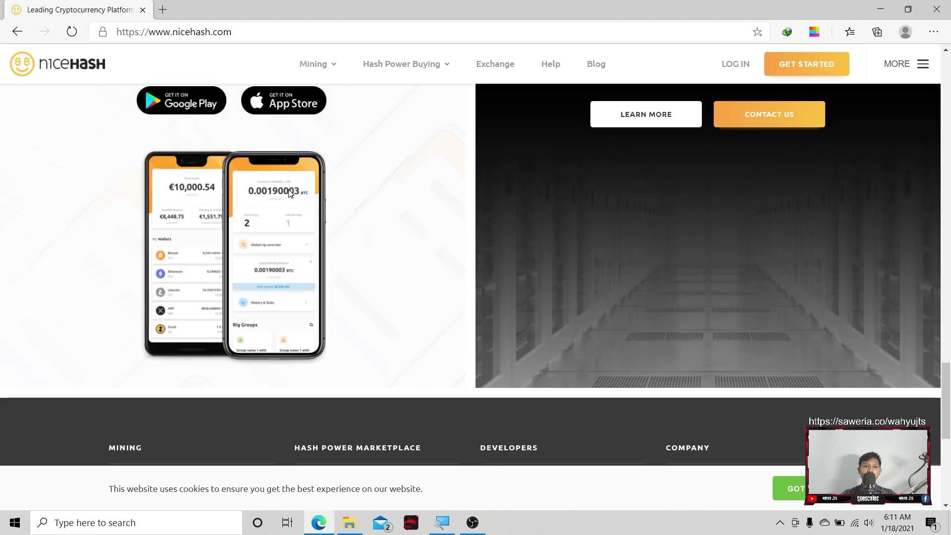
{"action": "scroll", "coordinate": [317, 212], "scroll_direction": "down", "scroll_amount": 5}
{"action": "scroll", "coordinate": [300, 214], "scroll_direction": "down", "scroll_amount": 3}
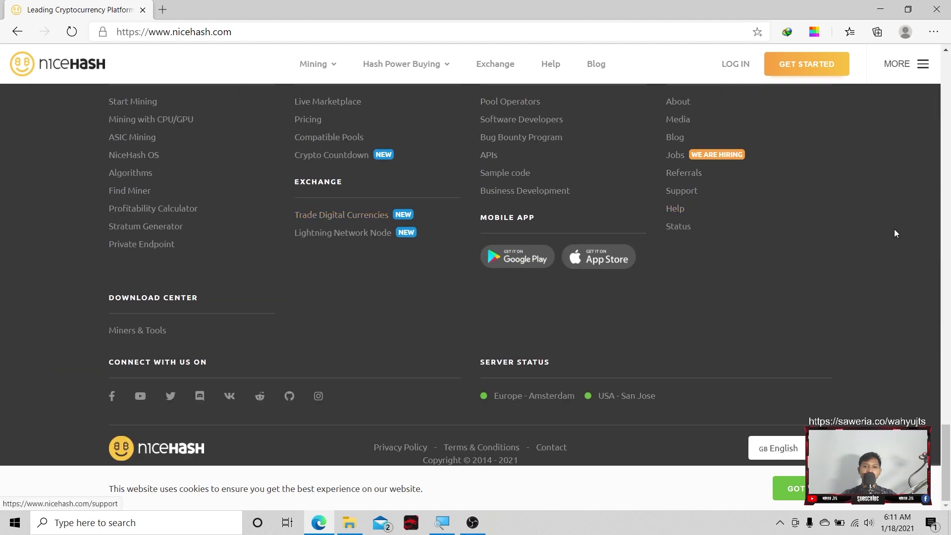
{"action": "scroll", "coordinate": [894, 232], "scroll_direction": "up", "scroll_amount": 7}
{"action": "scroll", "coordinate": [891, 228], "scroll_direction": "up", "scroll_amount": 20}
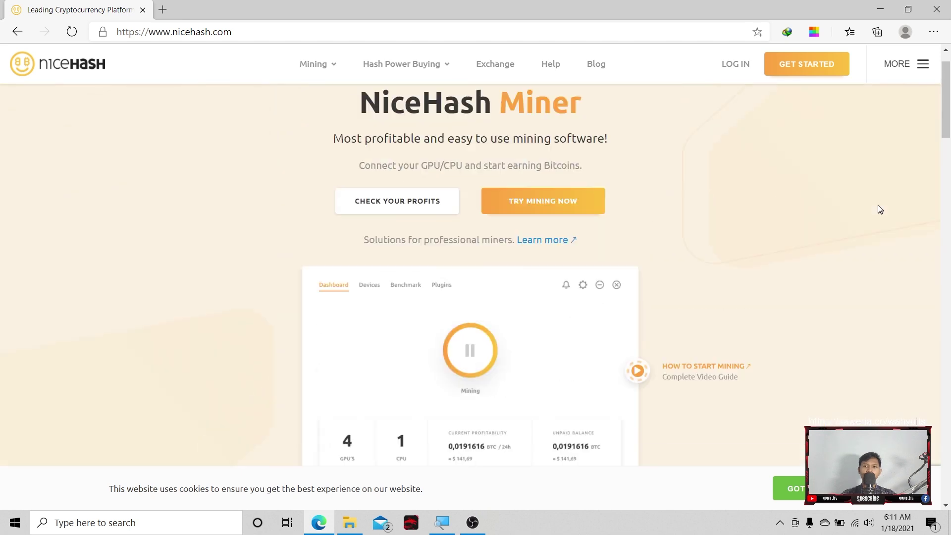
{"action": "left_click", "coordinate": [922, 65]}
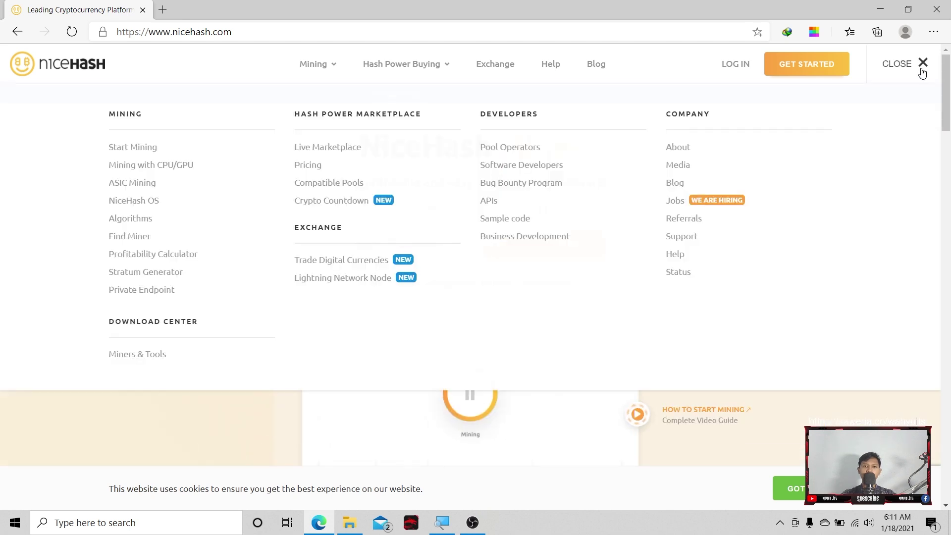
{"action": "left_click", "coordinate": [922, 66]}
{"action": "left_click", "coordinate": [787, 63]}
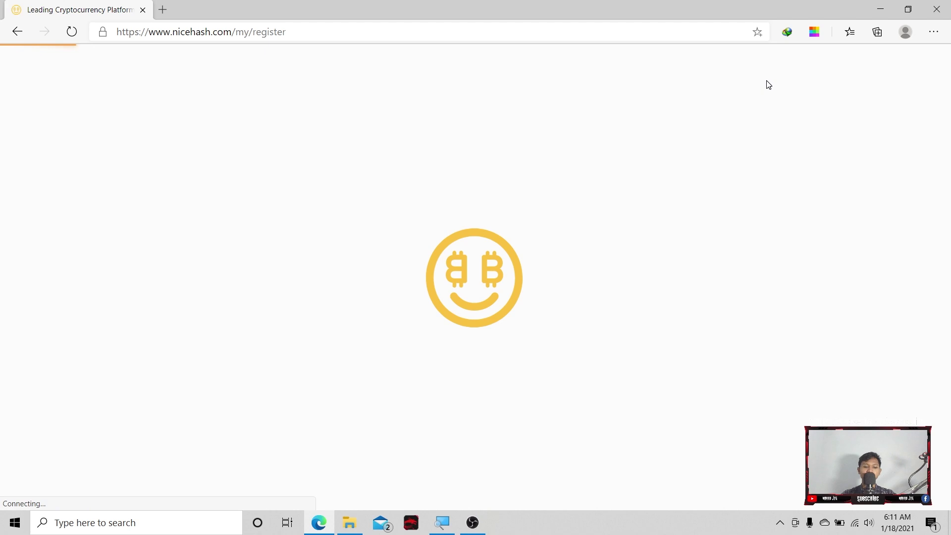
{"action": "scroll", "coordinate": [765, 87], "scroll_direction": "down", "scroll_amount": 4}
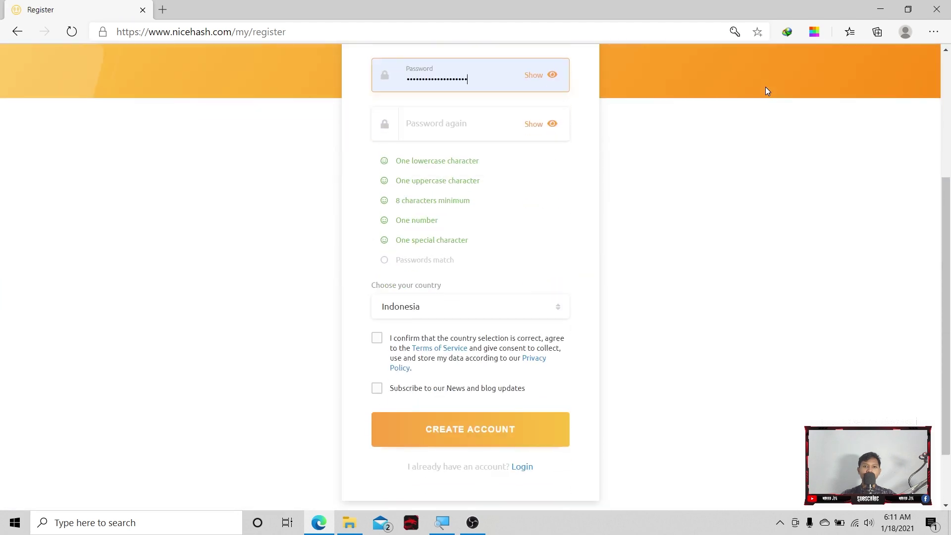
{"action": "key", "text": "alt+Left"}
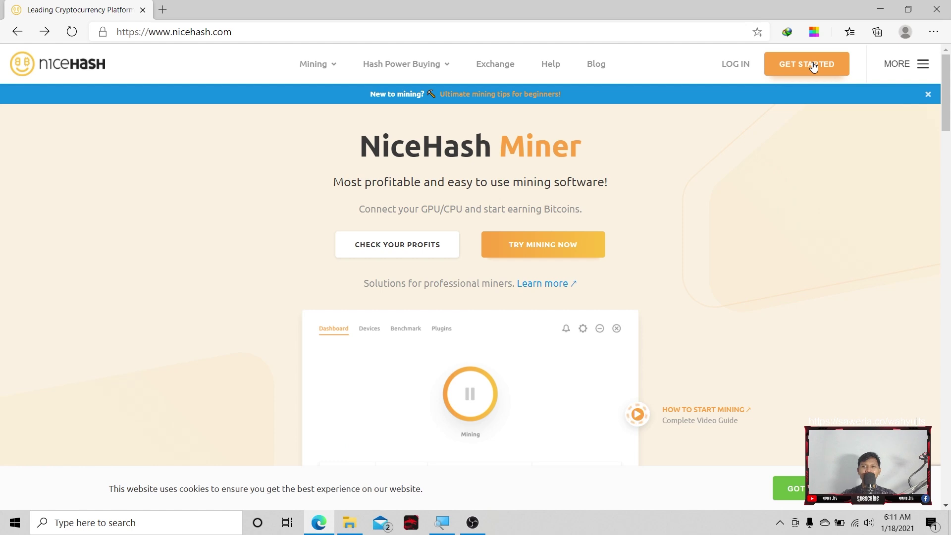
Open the NiceHash account registration form and review its e-mail, password, country and terms-of-service fields.
{"action": "left_click", "coordinate": [812, 67]}
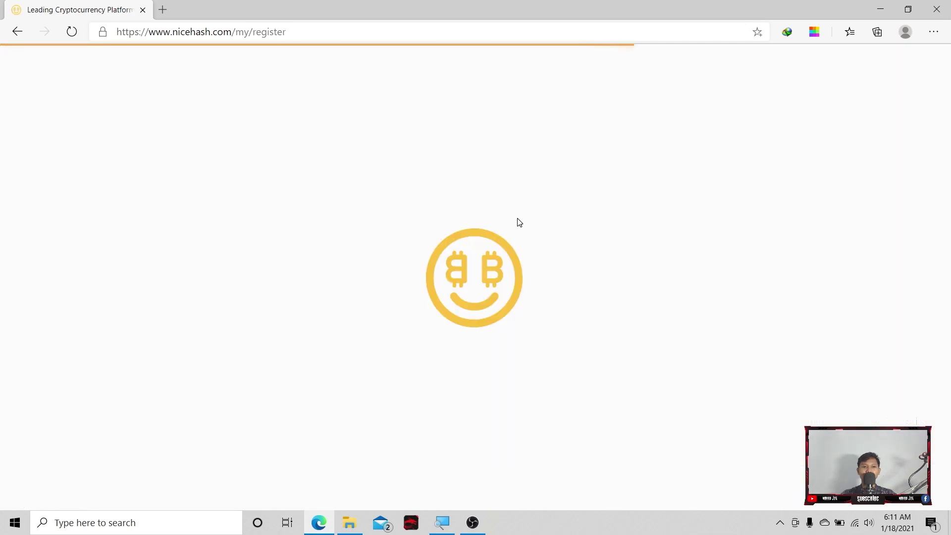
{"action": "scroll", "coordinate": [426, 321], "scroll_direction": "down", "scroll_amount": 2}
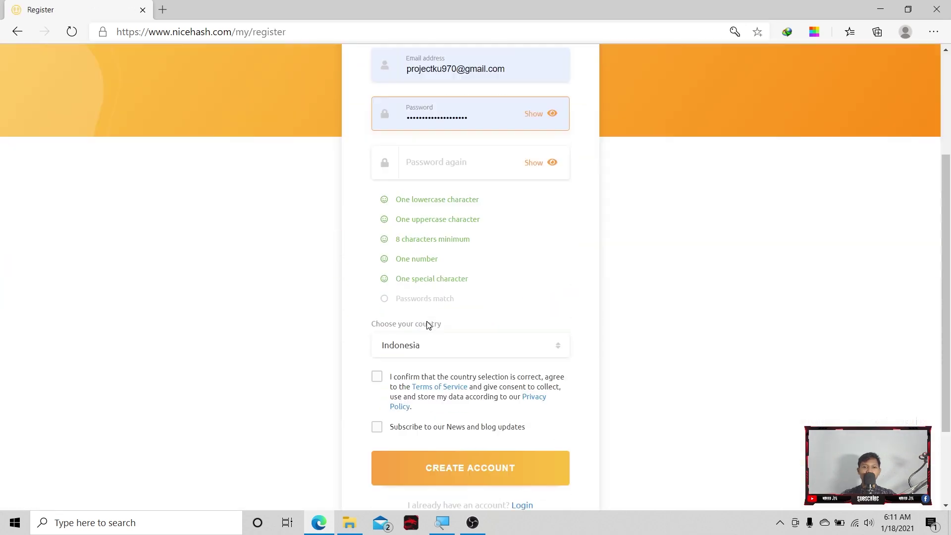
{"action": "scroll", "coordinate": [444, 238], "scroll_direction": "up", "scroll_amount": 1}
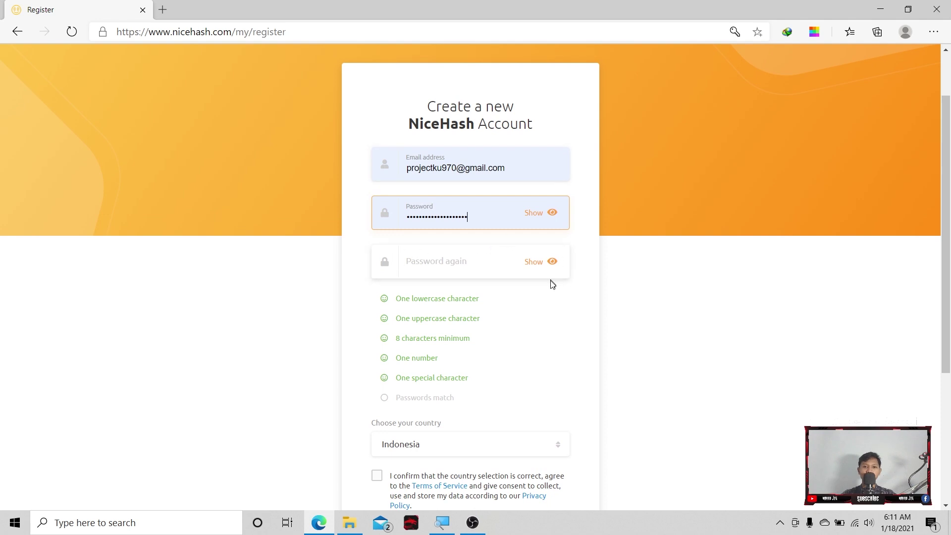
{"action": "scroll", "coordinate": [545, 285], "scroll_direction": "down", "scroll_amount": 3}
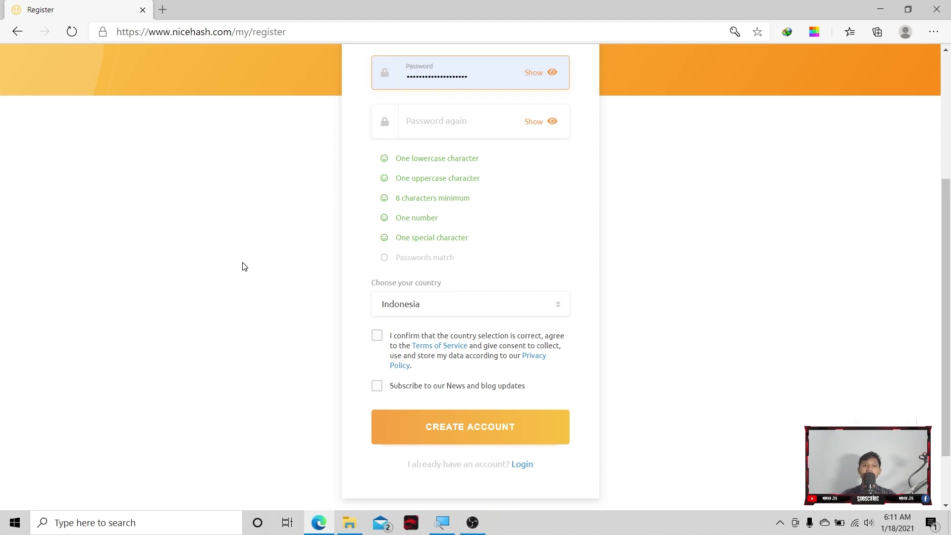
{"action": "scroll", "coordinate": [244, 266], "scroll_direction": "up", "scroll_amount": 4}
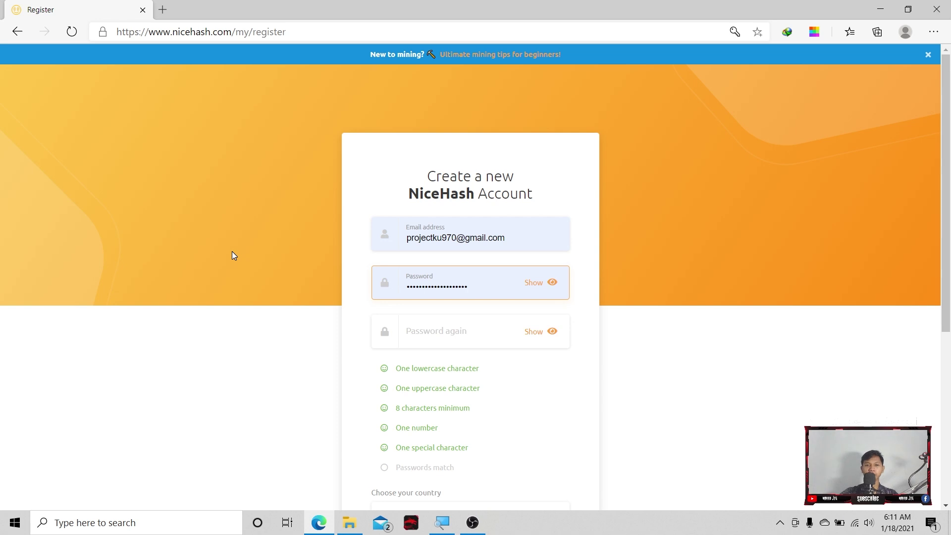
{"action": "scroll", "coordinate": [432, 254], "scroll_direction": "down", "scroll_amount": 4}
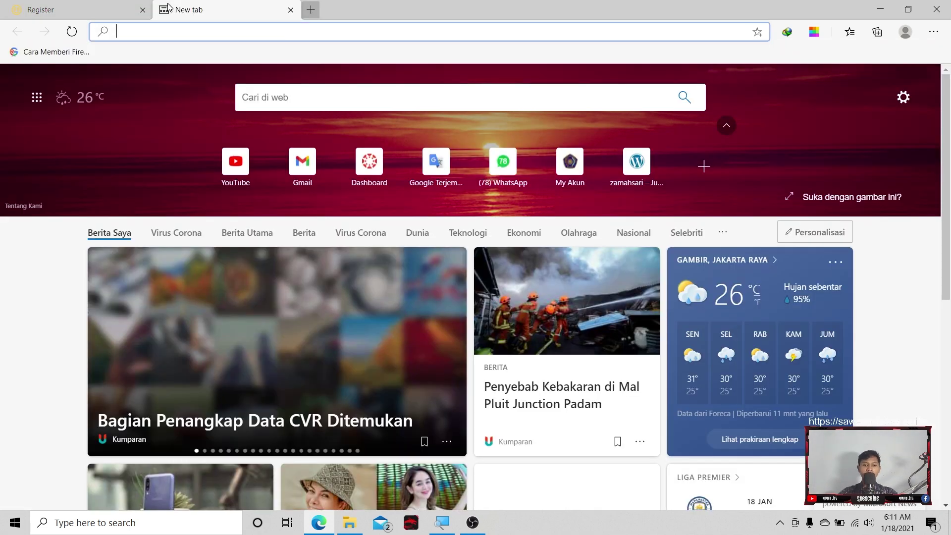
Open the Gmail inbox in a new tab alongside the registration form.
{"action": "type", "text": "gmi"}
{"action": "key", "text": "BackSpace"}
{"action": "type", "text": "l"}
{"action": "key", "text": "BackSpace"}
{"action": "type", "text": "a"}
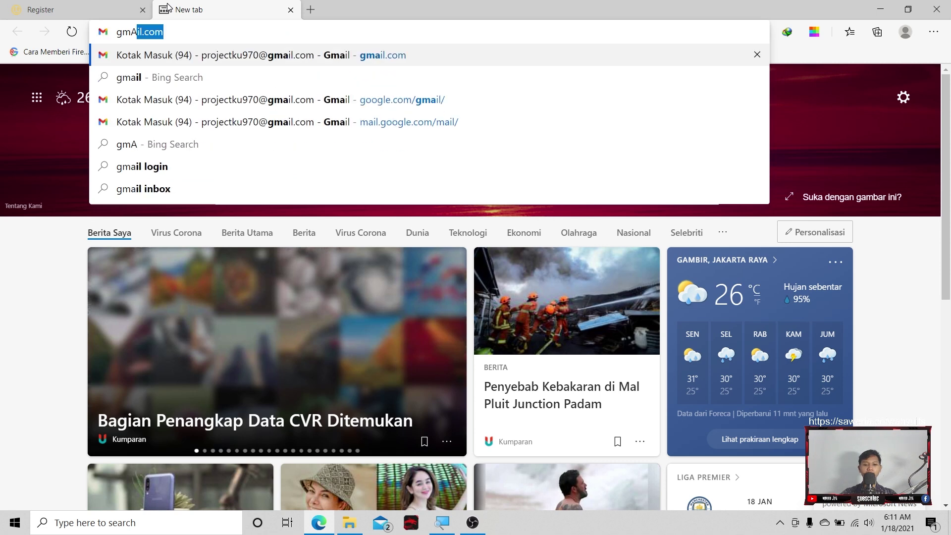
{"action": "key", "text": "BackSpace"}
{"action": "key", "text": "BackSpace"}
{"action": "type", "text": "a"}
{"action": "key", "text": "Return"}
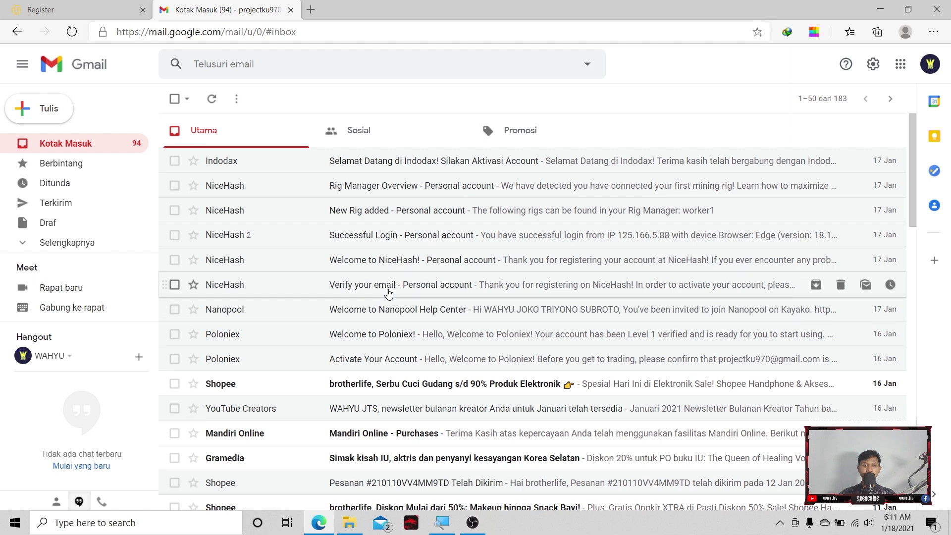
Open the NiceHash "Verify your email" message to examine its verification code and link, and return to the inbox.
{"action": "left_click", "coordinate": [391, 285]}
{"action": "scroll", "coordinate": [452, 333], "scroll_direction": "down", "scroll_amount": 2}
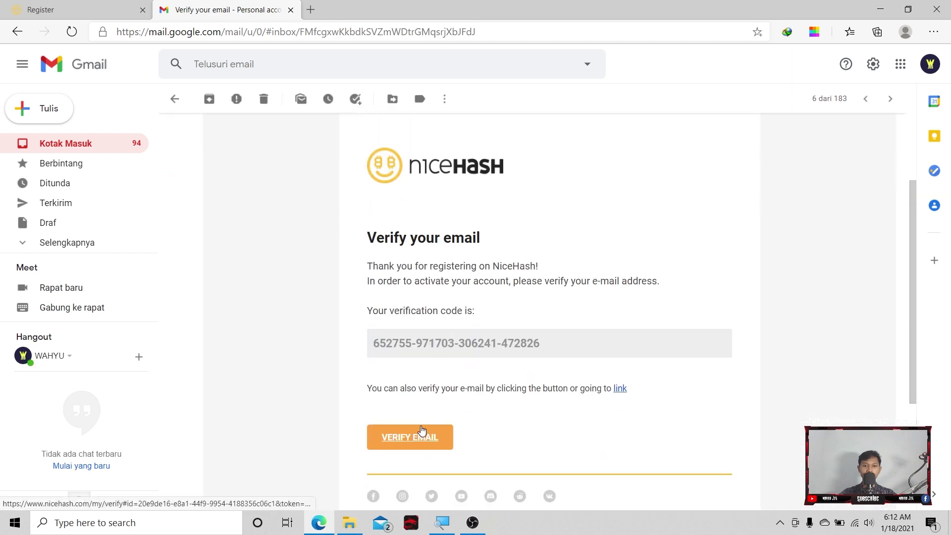
{"action": "key", "text": "alt+Left"}
Return to the NiceHash registration form, follow it to the login page and log in with the prefilled account credentials.
{"action": "left_click", "coordinate": [79, 9]}
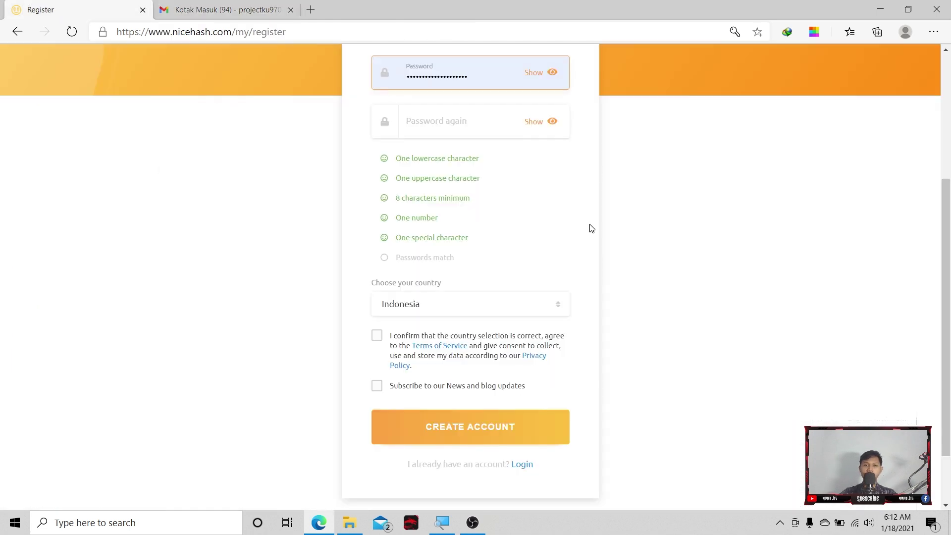
{"action": "scroll", "coordinate": [588, 229], "scroll_direction": "up", "scroll_amount": 3}
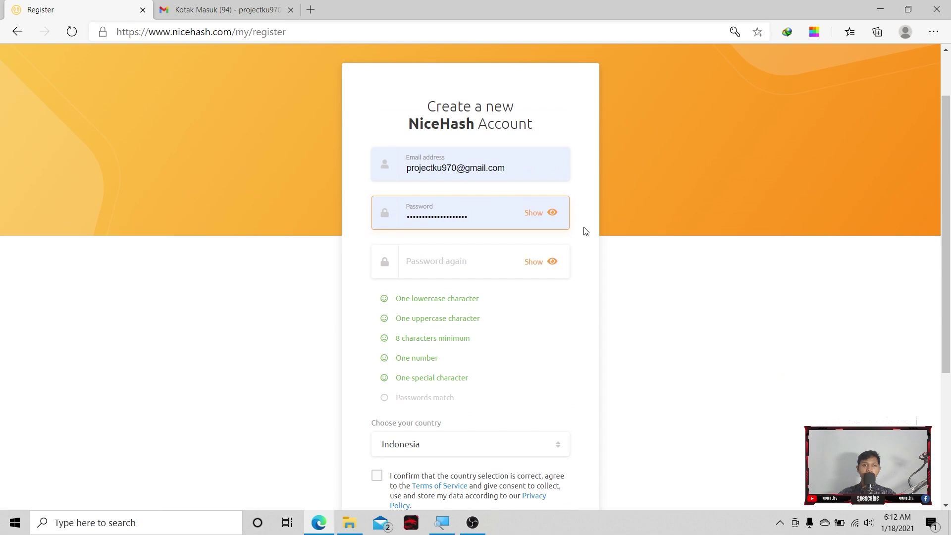
{"action": "scroll", "coordinate": [645, 227], "scroll_direction": "down", "scroll_amount": 4}
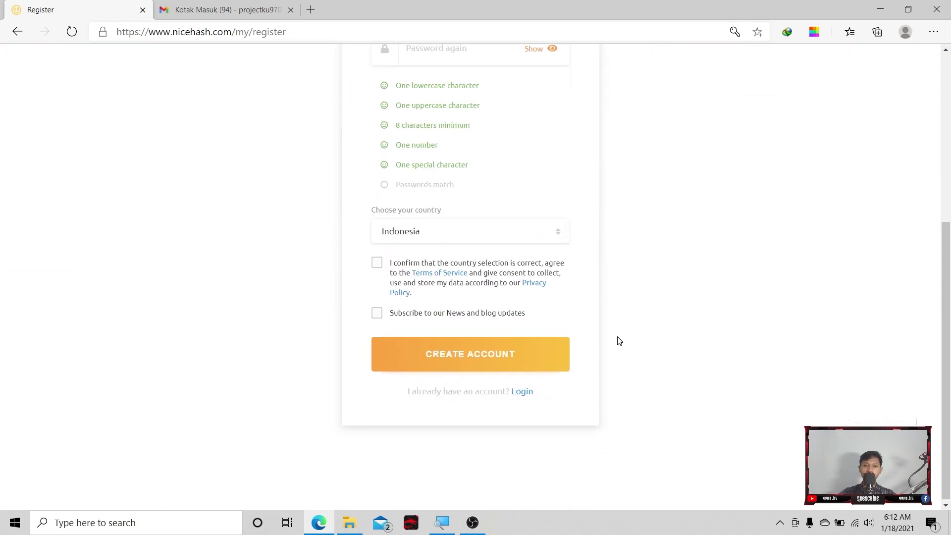
{"action": "left_click", "coordinate": [521, 391]}
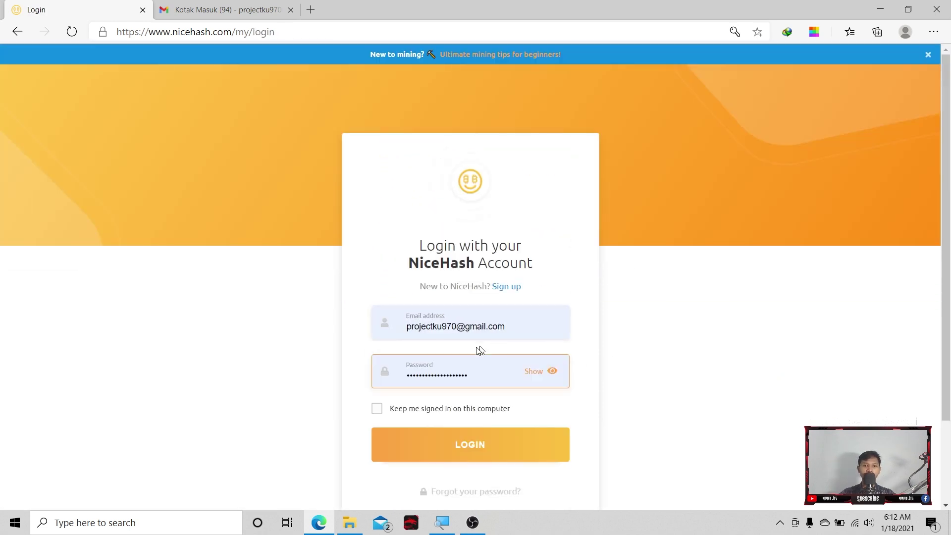
{"action": "left_click", "coordinate": [514, 326]}
{"action": "left_click", "coordinate": [545, 350]}
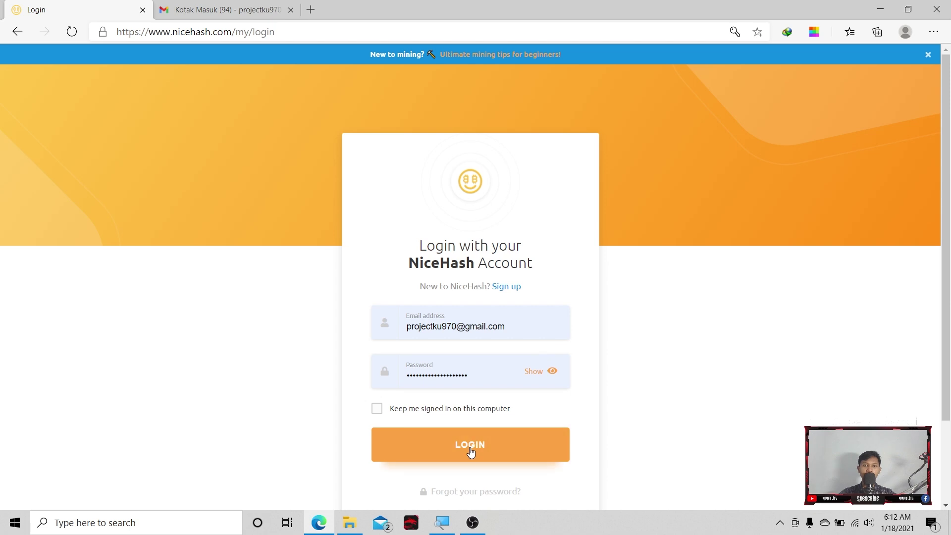
{"action": "left_click", "coordinate": [490, 451]}
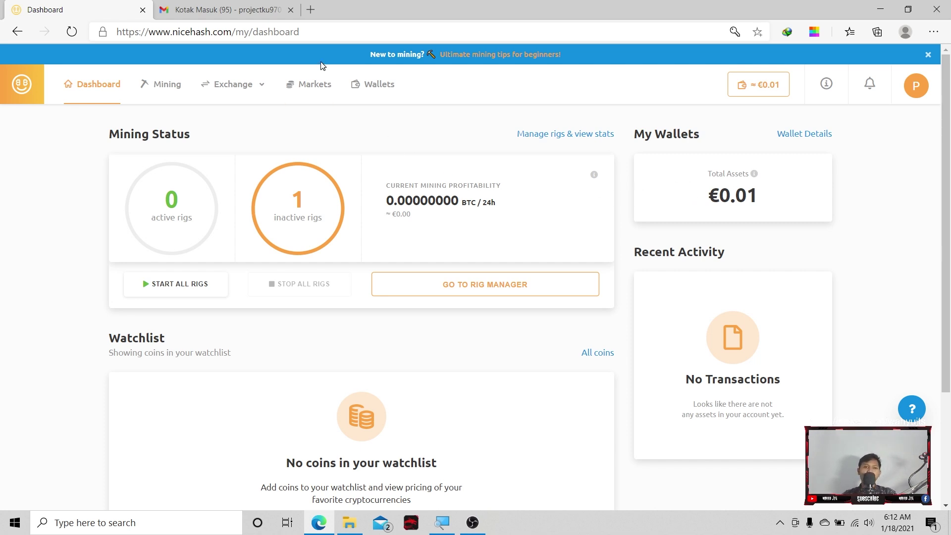
Open the NiceHash wallets page and review the total assets, balances and available currencies.
{"action": "left_click", "coordinate": [367, 85]}
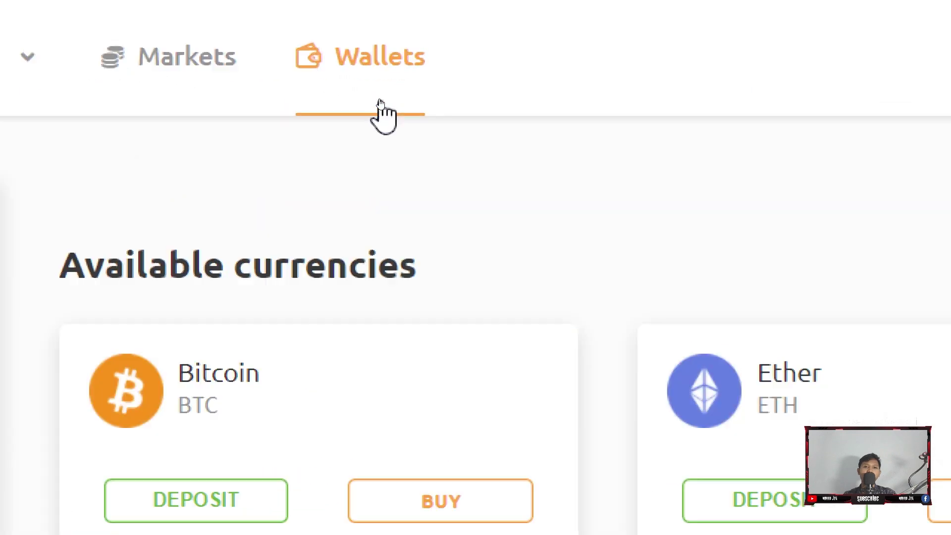
{"action": "scroll", "coordinate": [168, 273], "scroll_direction": "down", "scroll_amount": 3}
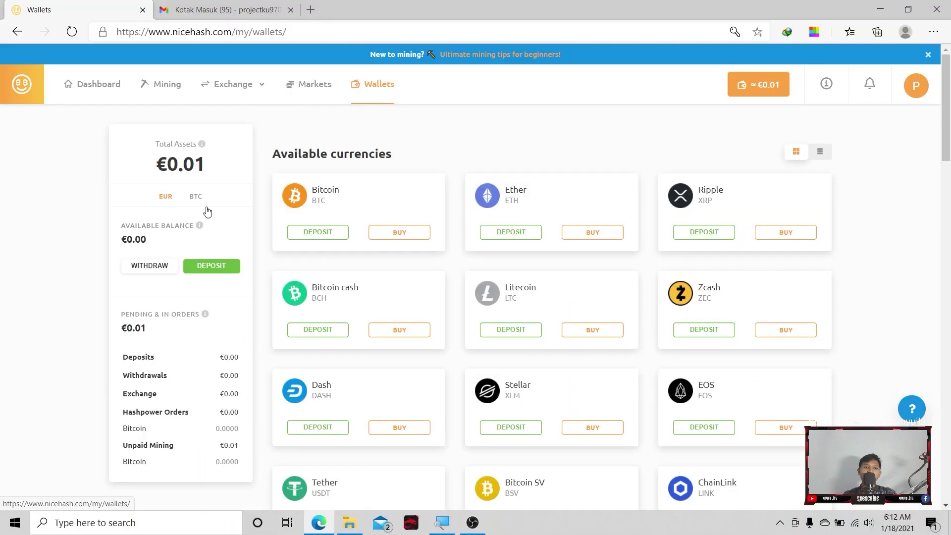
{"action": "scroll", "coordinate": [495, 268], "scroll_direction": "up", "scroll_amount": 3}
{"action": "left_click_drag", "start_coordinate": [208, 270], "coordinate": [567, 187]}
{"action": "left_click", "coordinate": [552, 160]}
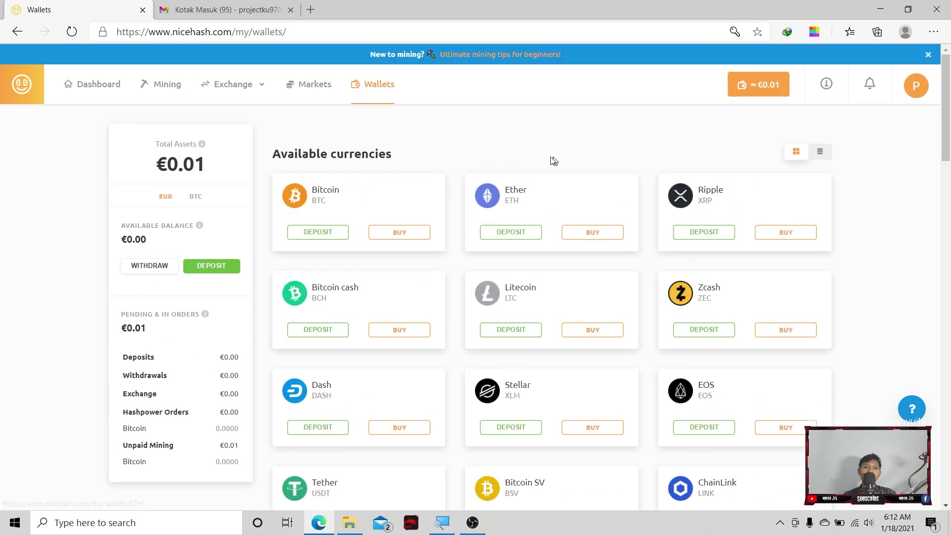
Open the Withdraw dialog, review its destination options and source wallets, and close it without making a withdrawal.
{"action": "left_click", "coordinate": [168, 267]}
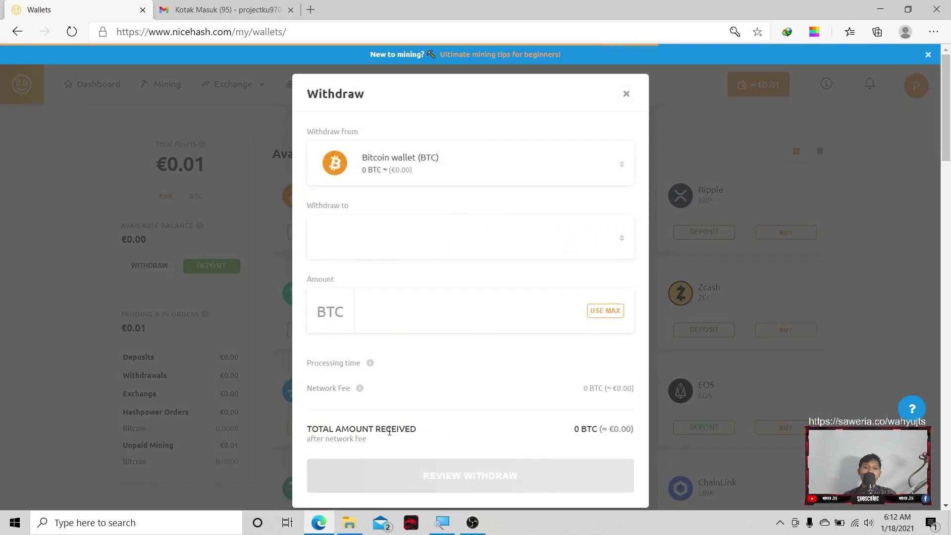
{"action": "scroll", "coordinate": [399, 420], "scroll_direction": "down", "scroll_amount": 3}
{"action": "left_click", "coordinate": [376, 236]}
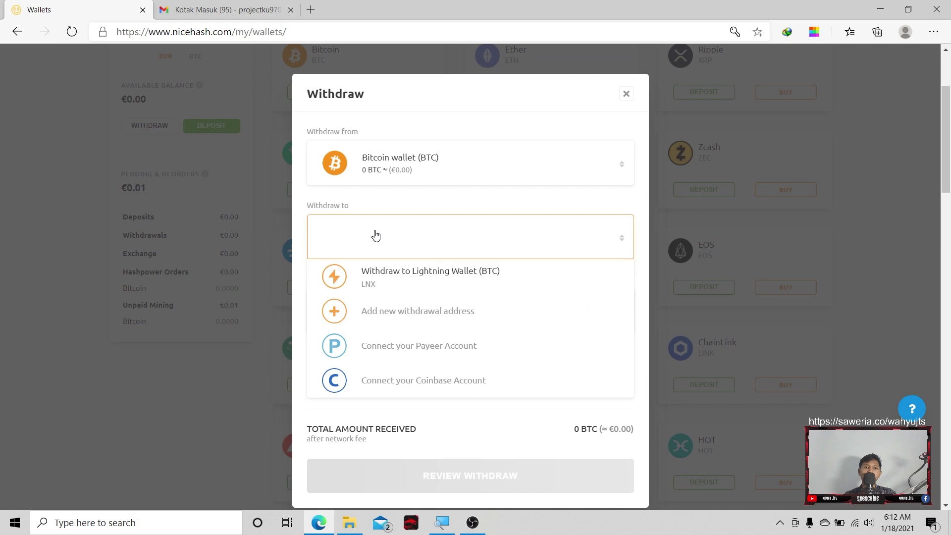
{"action": "left_click", "coordinate": [409, 186]}
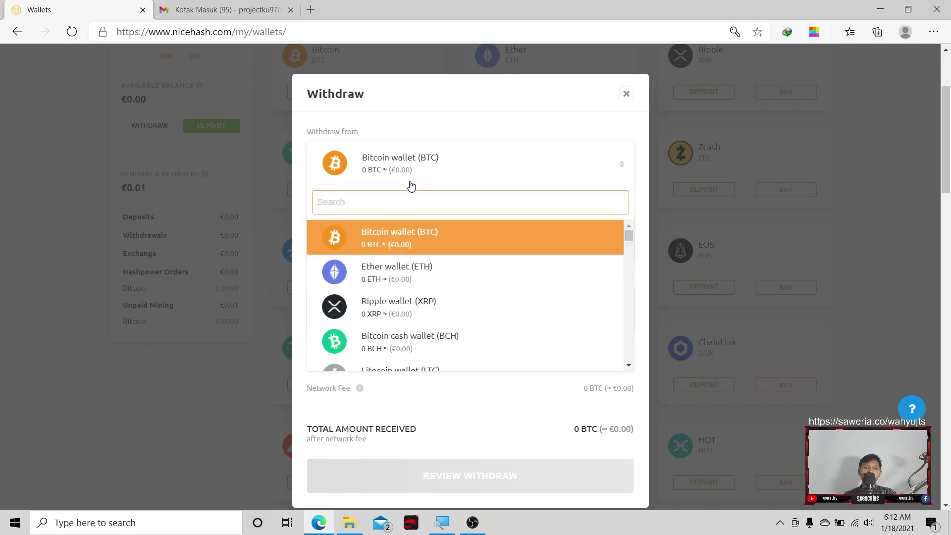
{"action": "left_click", "coordinate": [410, 185]}
{"action": "scroll", "coordinate": [524, 405], "scroll_direction": "up", "scroll_amount": 3}
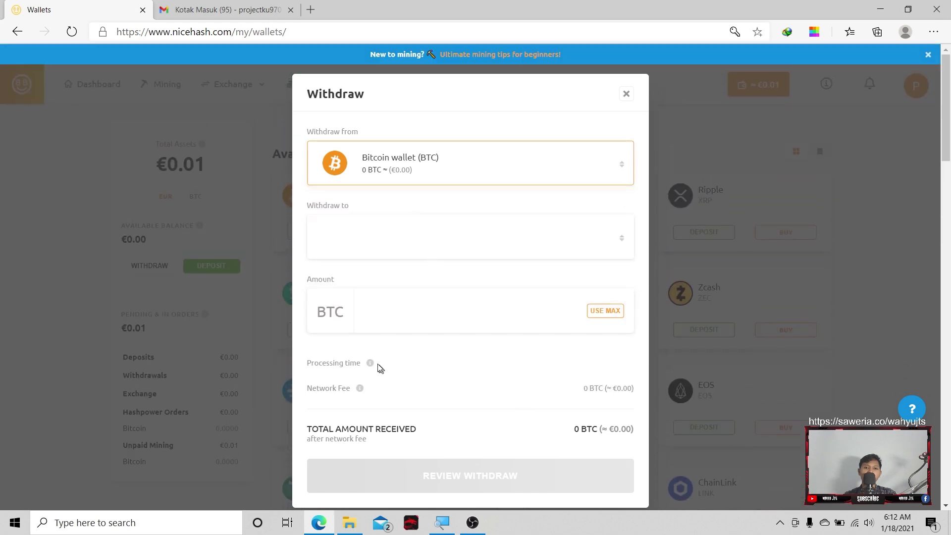
{"action": "left_click", "coordinate": [626, 94]}
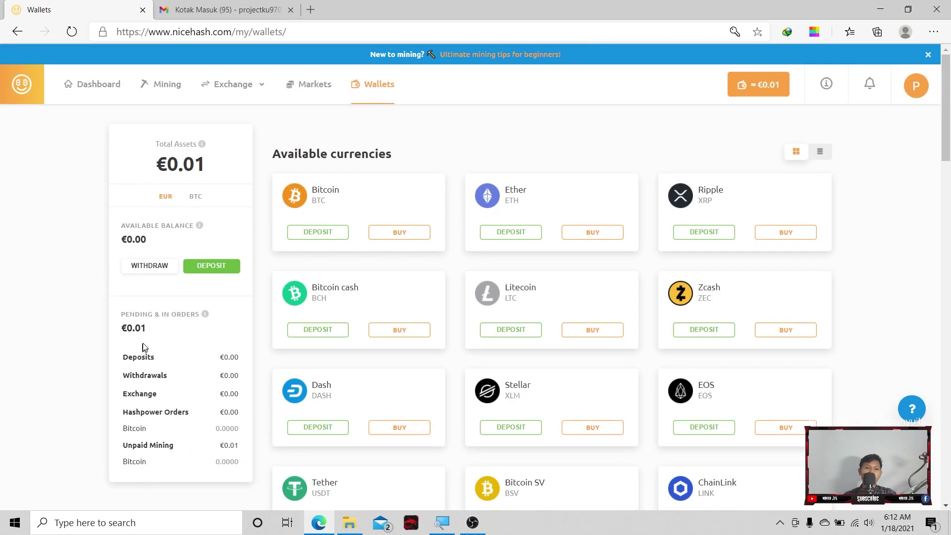
Show the wallet assets in BTC, look through the full currency list and read the explanation of total assets.
{"action": "mouse_move", "coordinate": [206, 317]}
{"action": "left_click", "coordinate": [191, 198]}
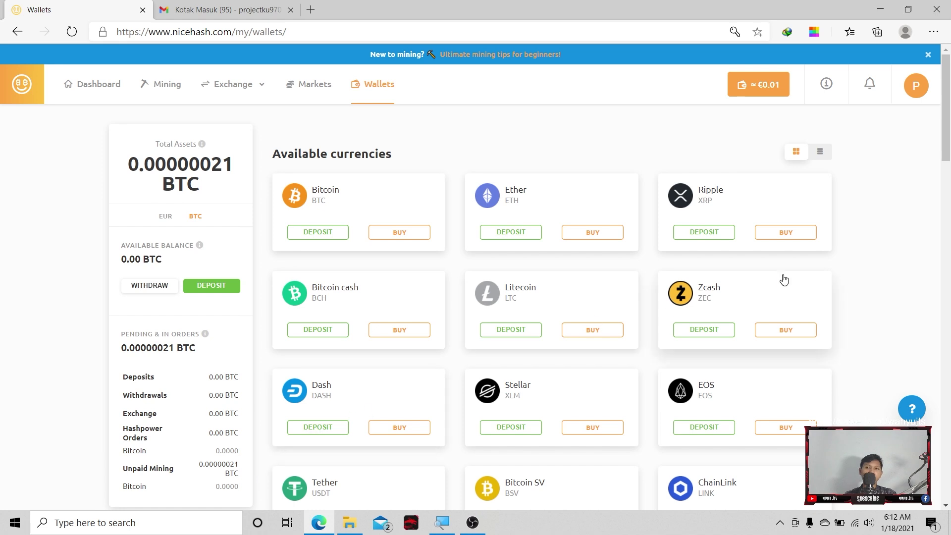
{"action": "scroll", "coordinate": [807, 289], "scroll_direction": "down", "scroll_amount": 20}
{"action": "scroll", "coordinate": [698, 282], "scroll_direction": "up", "scroll_amount": 20}
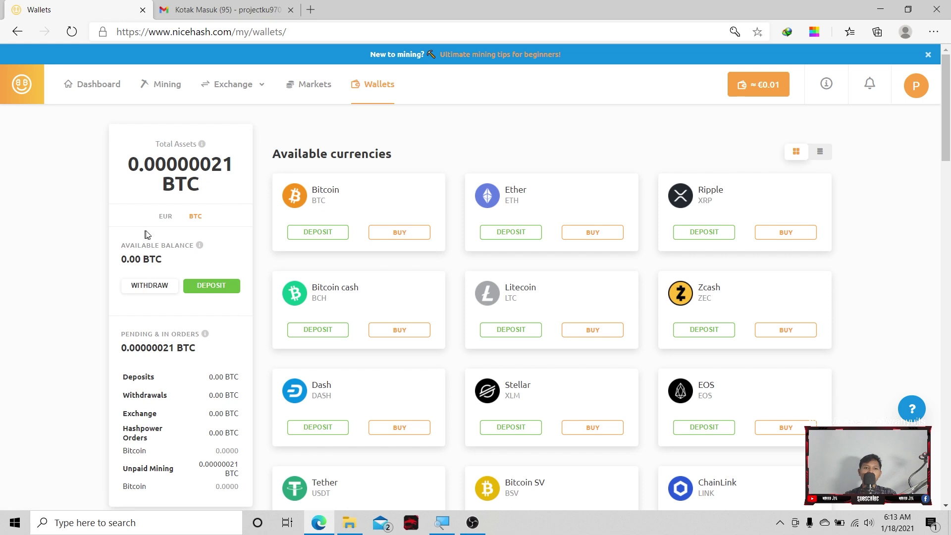
{"action": "mouse_move", "coordinate": [202, 145]}
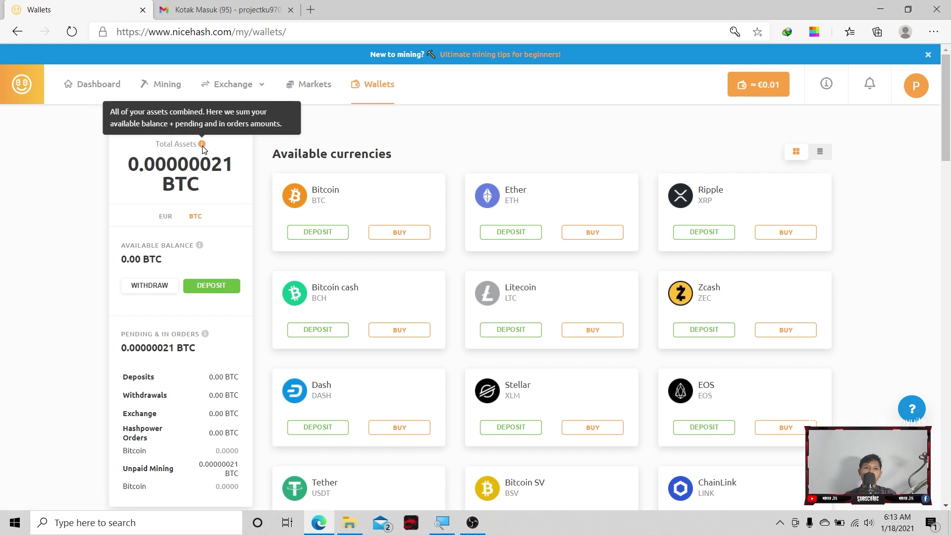
Visit the Markets price list, then review the My Profile and Withdrawal Addresses pages in the account settings.
{"action": "left_click", "coordinate": [304, 98]}
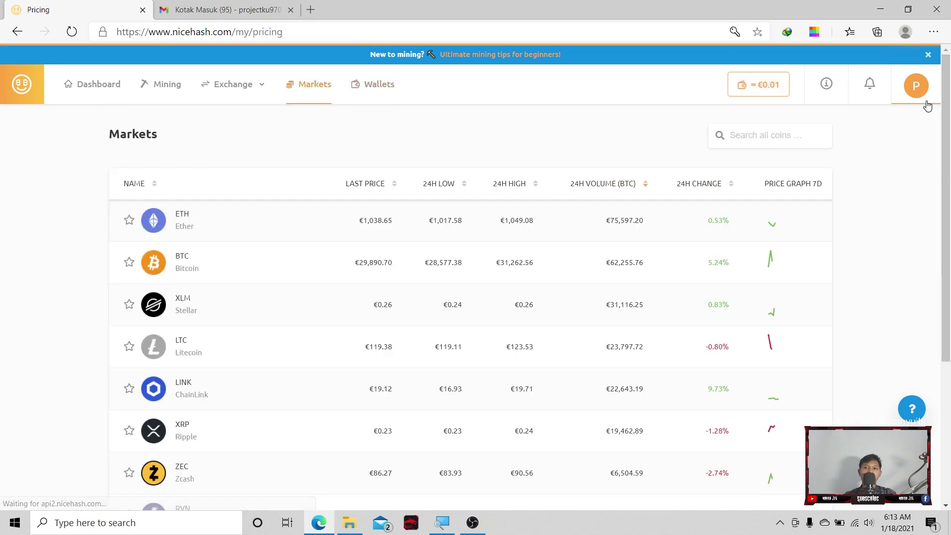
{"action": "left_click", "coordinate": [924, 101]}
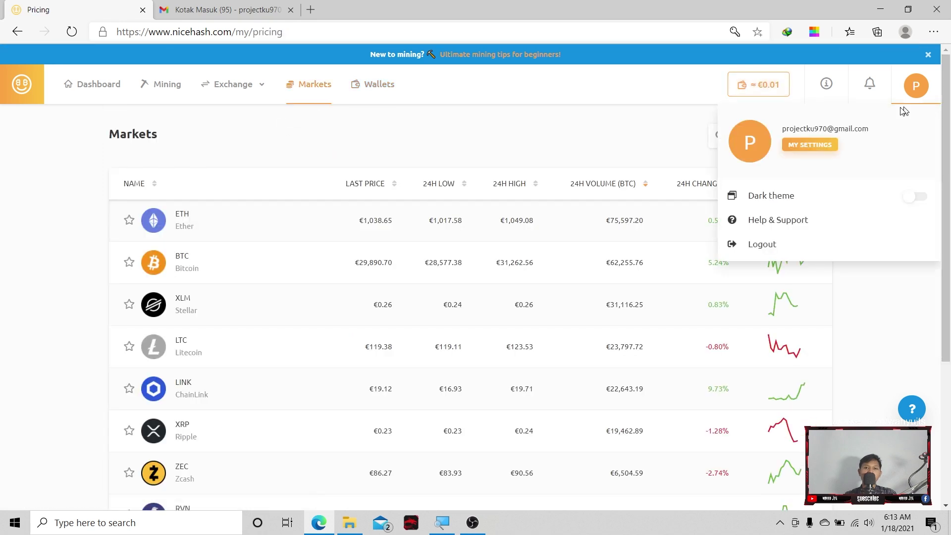
{"action": "left_click", "coordinate": [795, 145]}
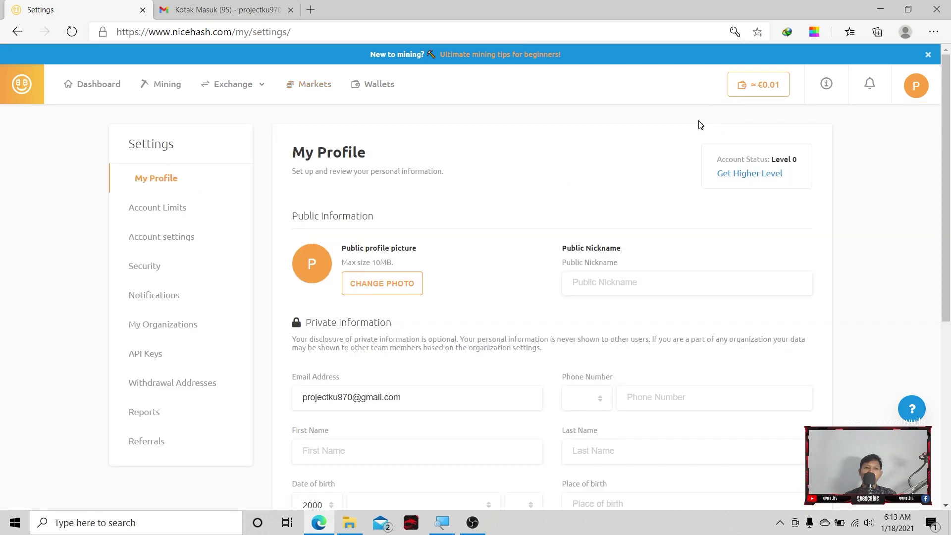
{"action": "scroll", "coordinate": [638, 227], "scroll_direction": "down", "scroll_amount": 6}
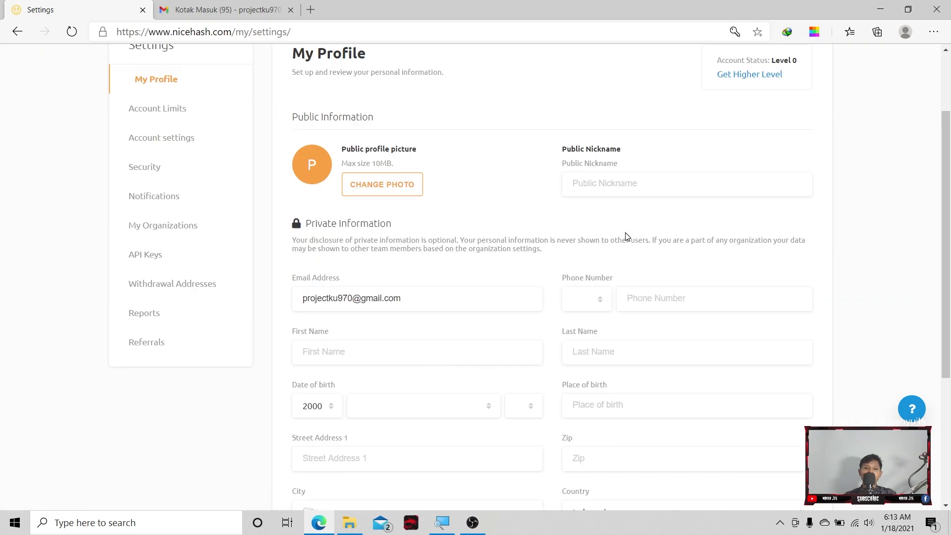
{"action": "scroll", "coordinate": [338, 248], "scroll_direction": "up", "scroll_amount": 6}
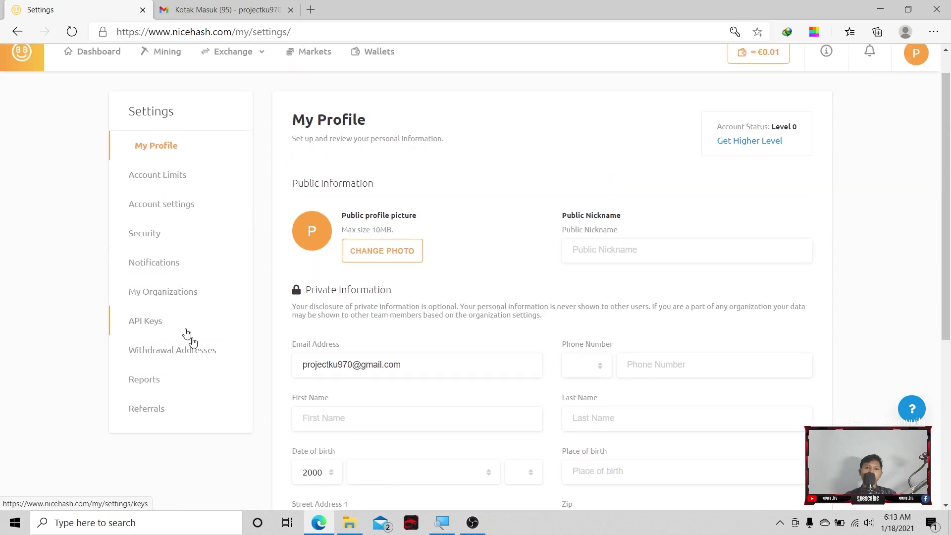
{"action": "left_click", "coordinate": [199, 353]}
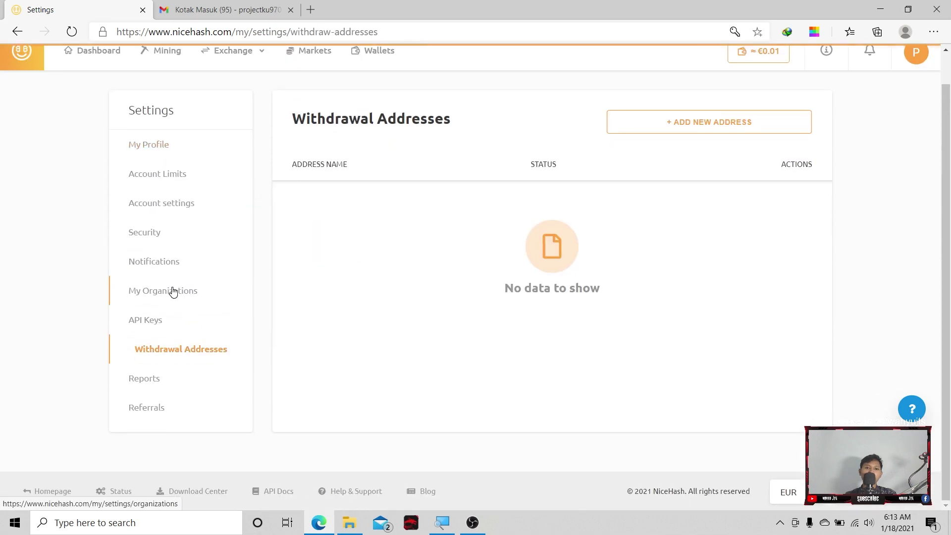
Open the mining rig manager and examine the unpaid mining balance, its minimum payout requirement and the listed rig.
{"action": "left_click", "coordinate": [172, 83]}
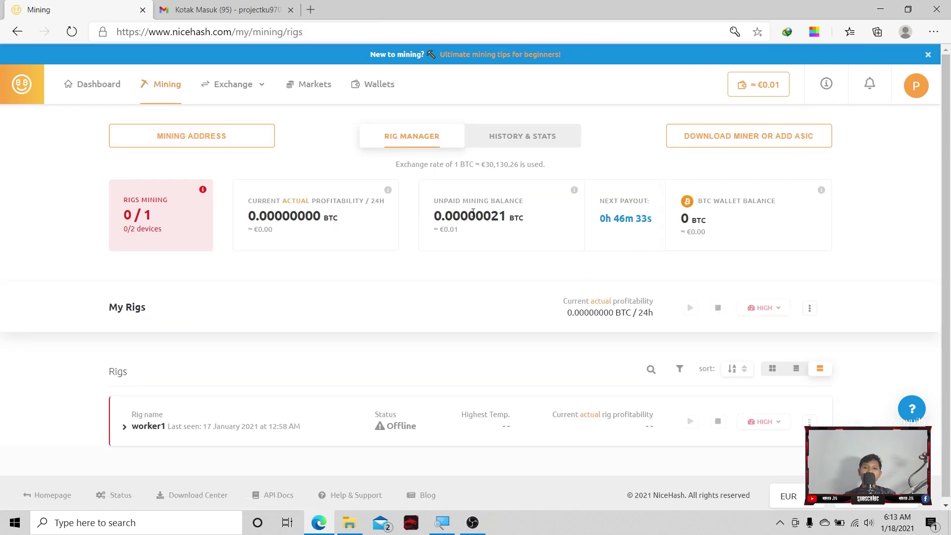
{"action": "mouse_move", "coordinate": [574, 192]}
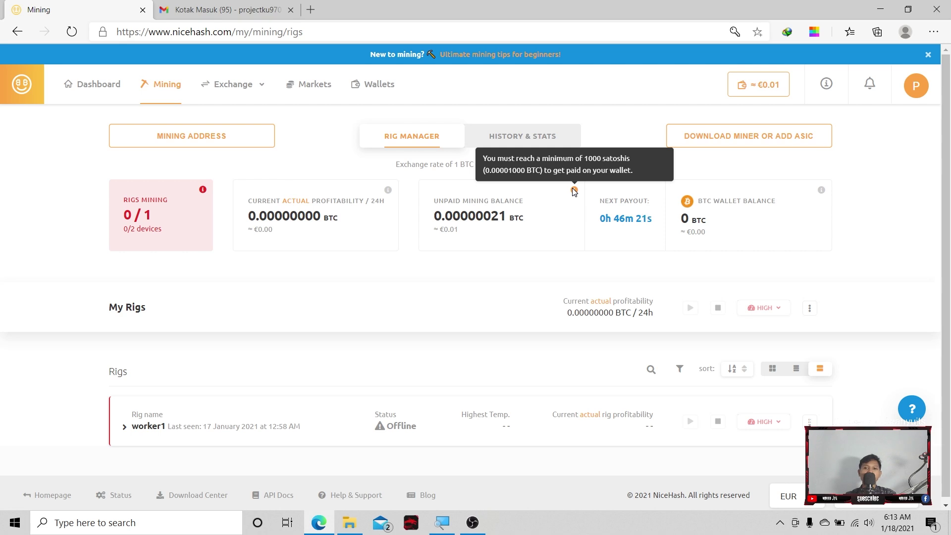
{"action": "left_click_drag", "start_coordinate": [445, 216], "coordinate": [505, 218]}
{"action": "left_click", "coordinate": [474, 235]}
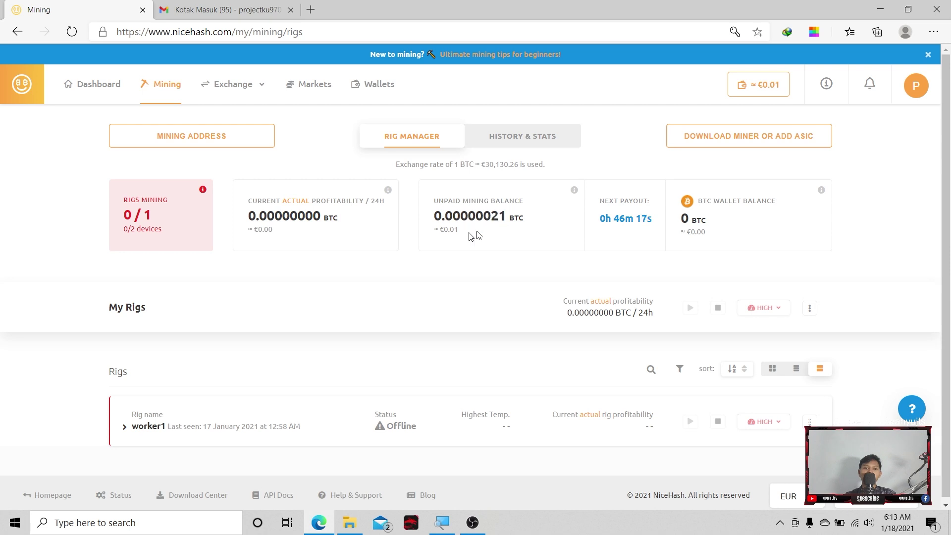
{"action": "scroll", "coordinate": [411, 249], "scroll_direction": "down", "scroll_amount": 1}
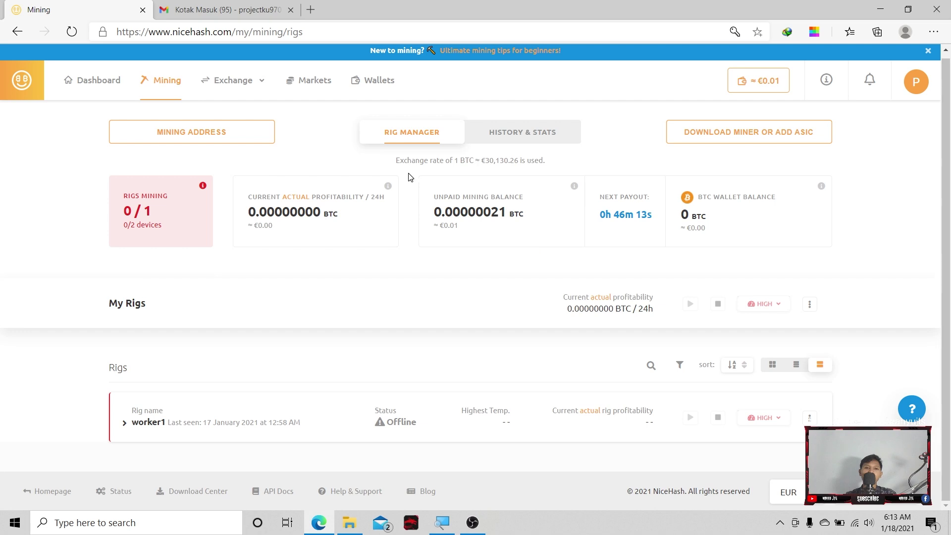
{"action": "scroll", "coordinate": [351, 164], "scroll_direction": "up", "scroll_amount": 1}
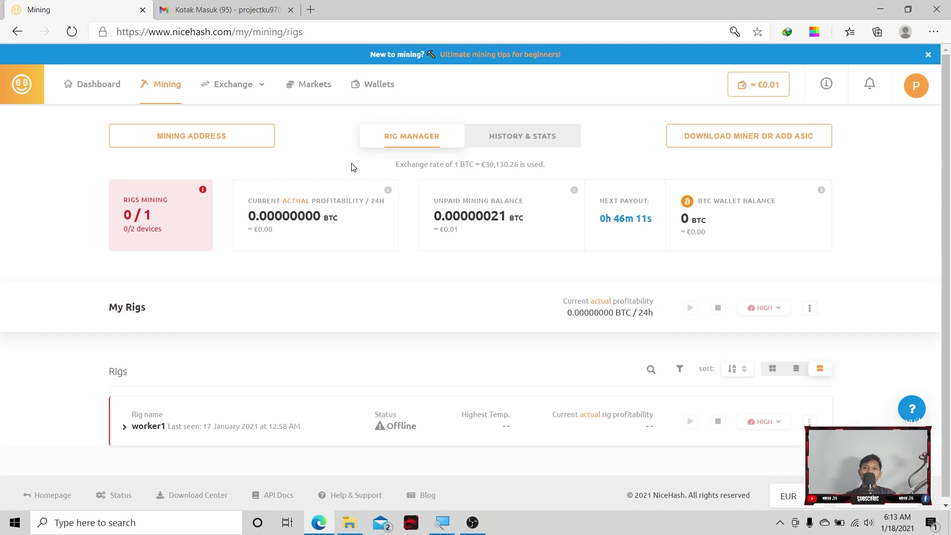
Check the Gmail inbox for new NiceHash messages, then view the mining History & Stats page and return to Rig Manager.
{"action": "left_click", "coordinate": [229, 10]}
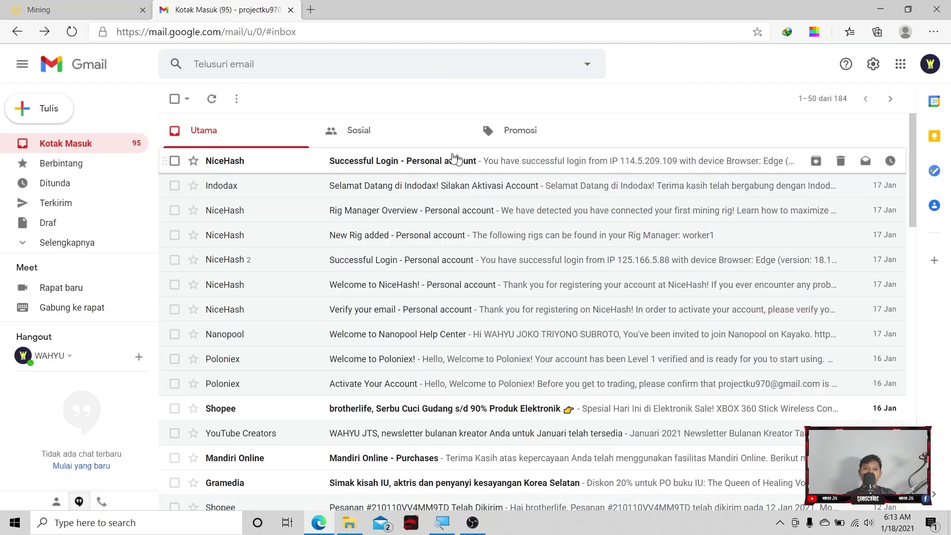
{"action": "left_click", "coordinate": [147, 4]}
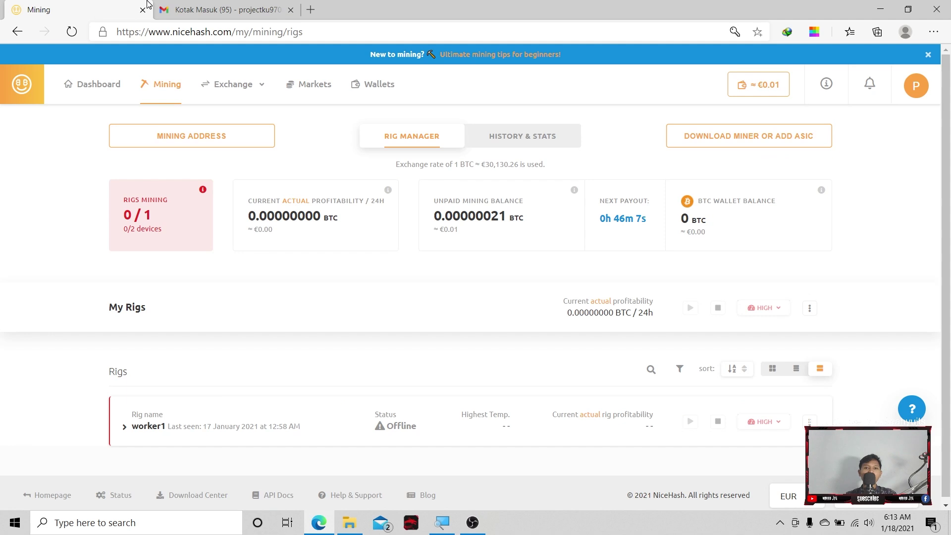
{"action": "left_click", "coordinate": [537, 137]}
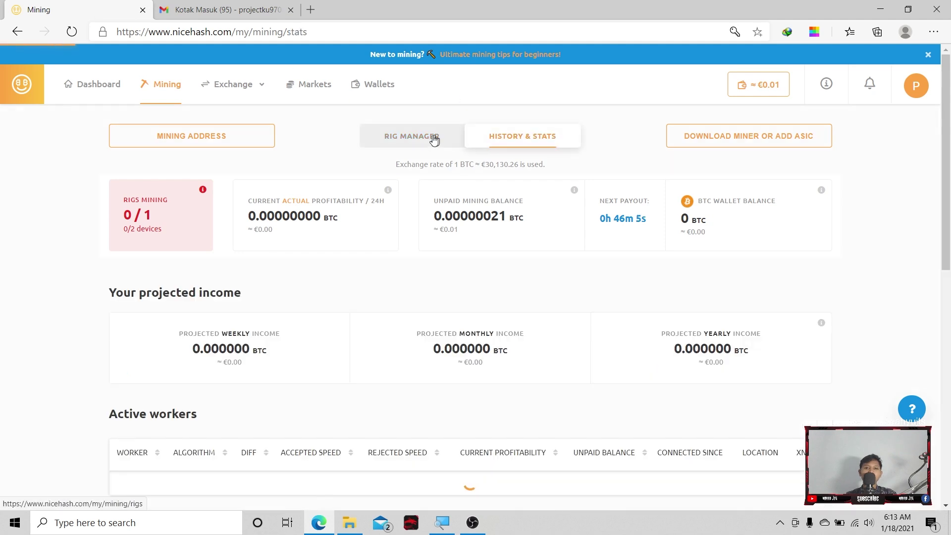
{"action": "left_click", "coordinate": [405, 137]}
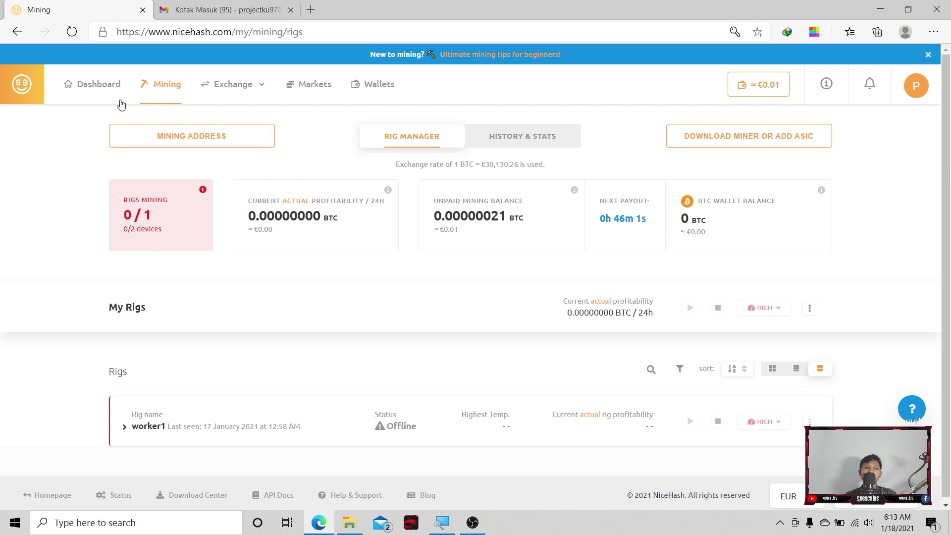
Return to the NiceHash dashboard and look through its mining status, watchlist, wallet and recent activity sections.
{"action": "left_click", "coordinate": [97, 95]}
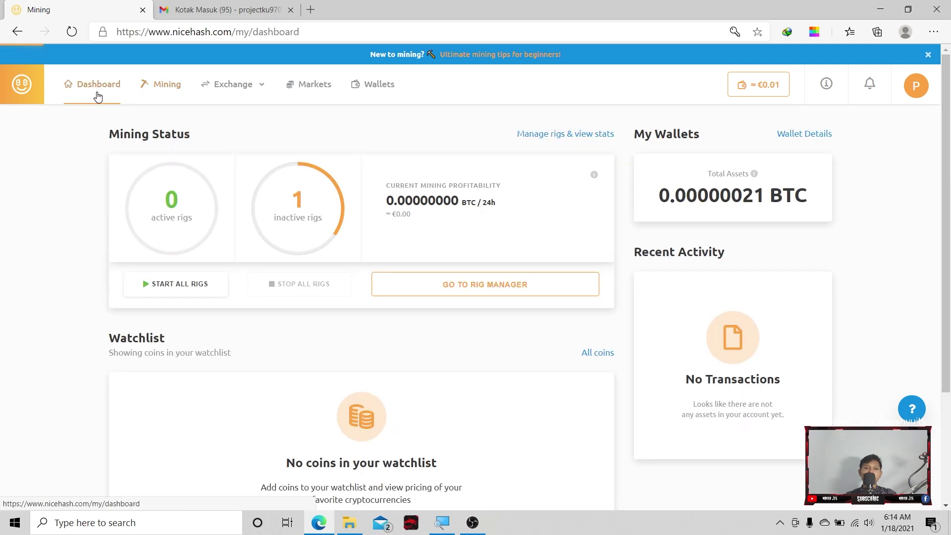
{"action": "scroll", "coordinate": [317, 272], "scroll_direction": "down", "scroll_amount": 3}
{"action": "scroll", "coordinate": [499, 274], "scroll_direction": "up", "scroll_amount": 3}
{"action": "scroll", "coordinate": [895, 271], "scroll_direction": "down", "scroll_amount": 2}
{"action": "scroll", "coordinate": [901, 223], "scroll_direction": "up", "scroll_amount": 2}
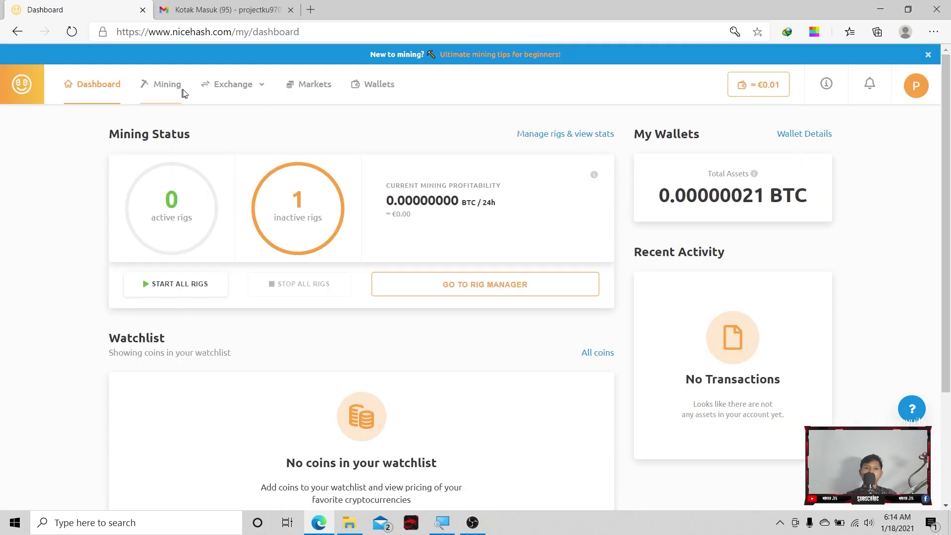
Go from the Mining page to the NiceHash Download Center and review the applications offered there.
{"action": "left_click", "coordinate": [165, 97]}
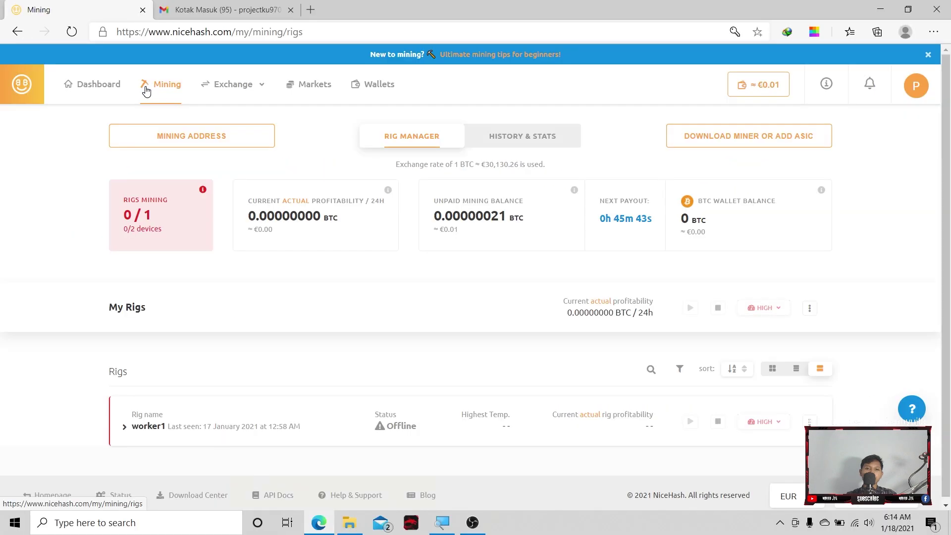
{"action": "scroll", "coordinate": [485, 286], "scroll_direction": "down", "scroll_amount": 1}
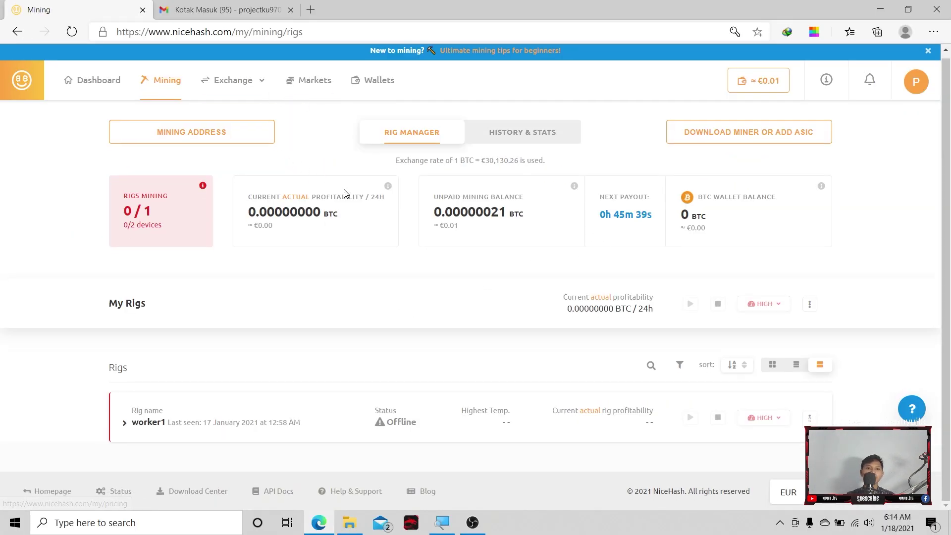
{"action": "scroll", "coordinate": [353, 194], "scroll_direction": "up", "scroll_amount": 1}
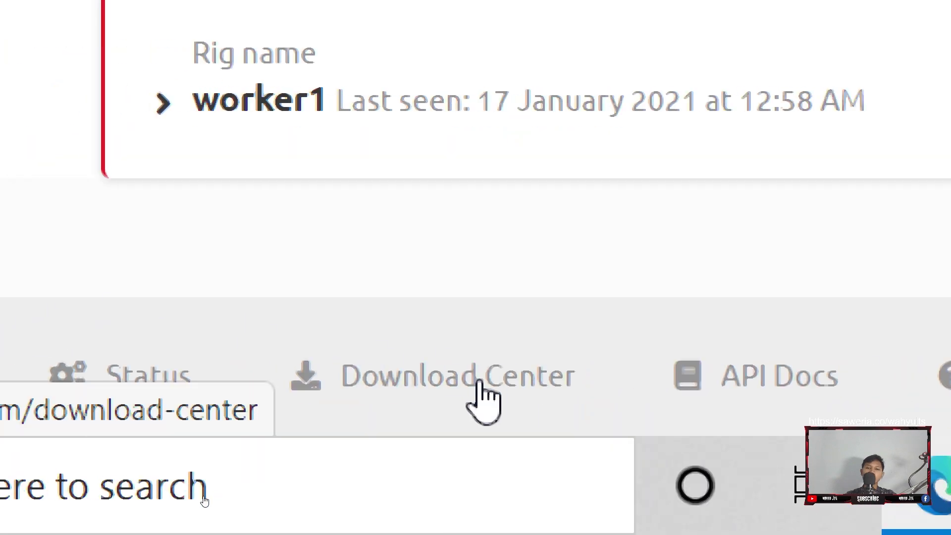
{"action": "left_click", "coordinate": [480, 382]}
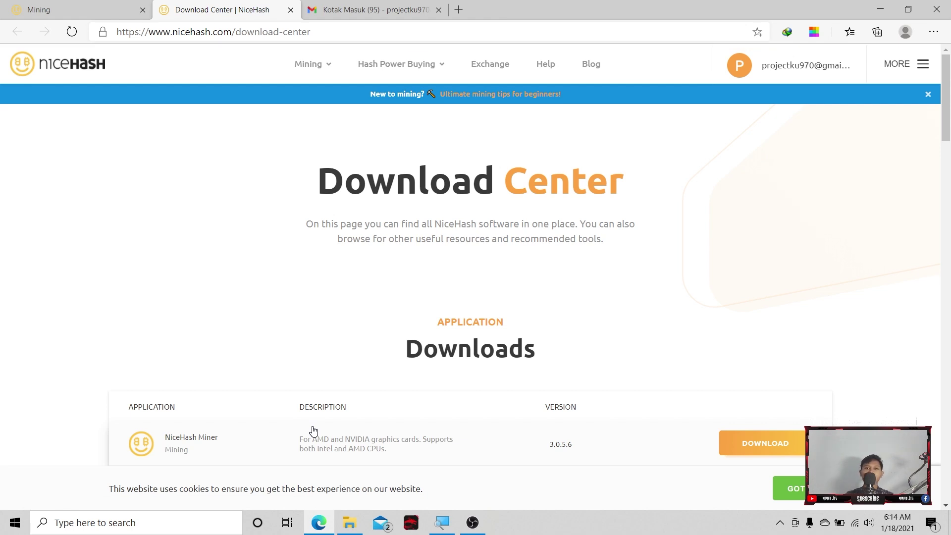
{"action": "scroll", "coordinate": [313, 431], "scroll_direction": "down", "scroll_amount": 5}
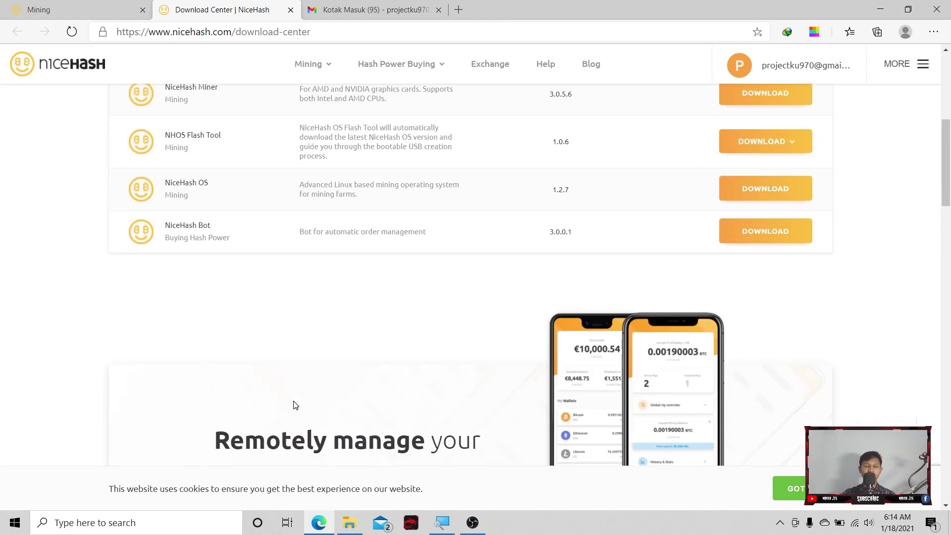
{"action": "scroll", "coordinate": [297, 406], "scroll_direction": "up", "scroll_amount": 3}
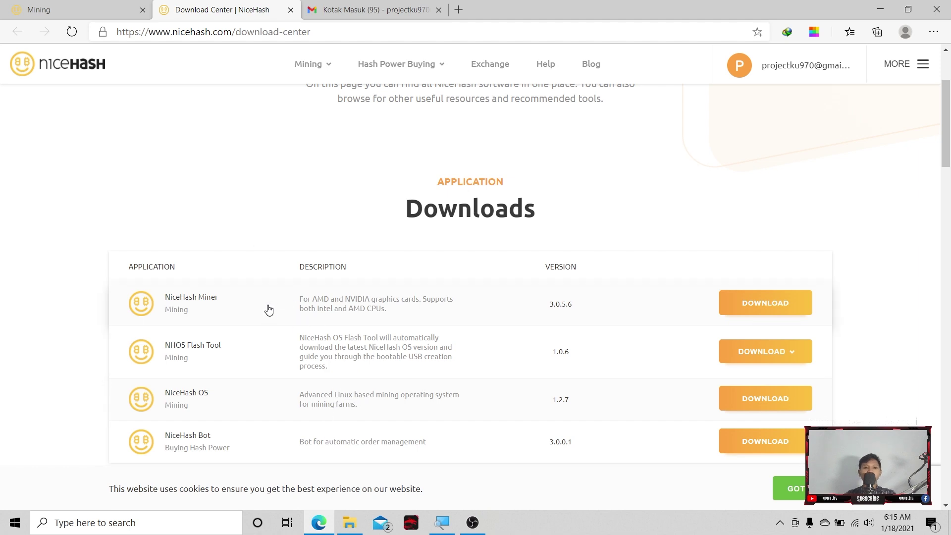
{"action": "scroll", "coordinate": [250, 307], "scroll_direction": "down", "scroll_amount": 5}
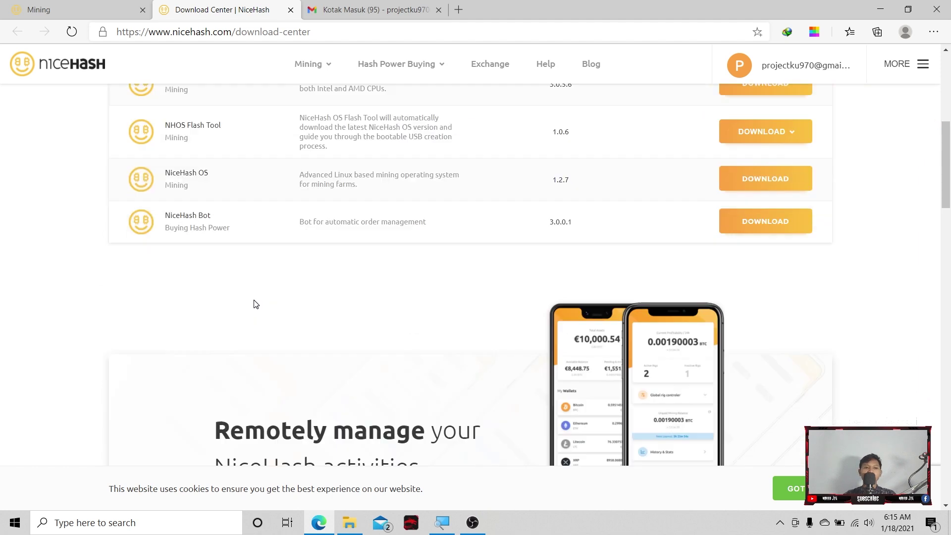
{"action": "scroll", "coordinate": [254, 303], "scroll_direction": "up", "scroll_amount": 5}
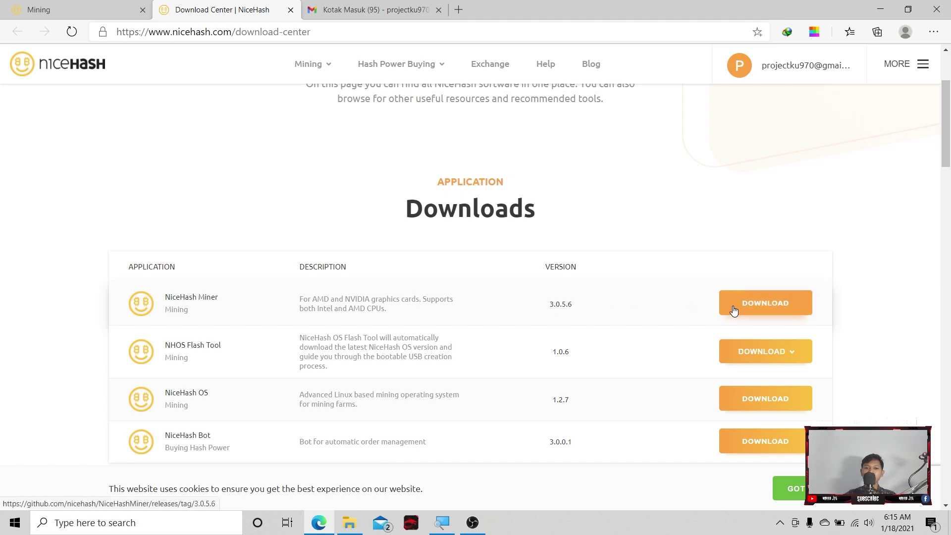
Open the NiceHash Miner 3.0.5.6 release page on GitHub and look over its installer and zip package options.
{"action": "left_click", "coordinate": [794, 304]}
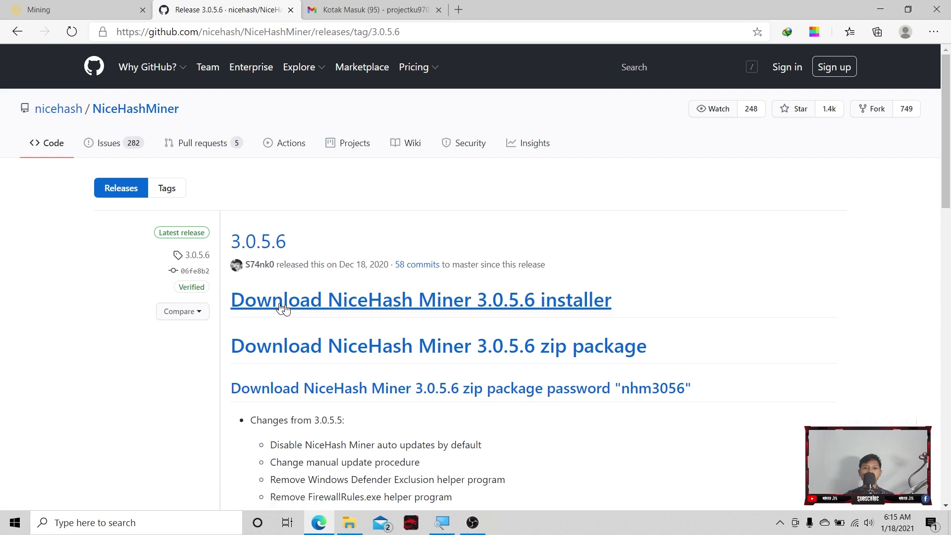
{"action": "scroll", "coordinate": [282, 308], "scroll_direction": "down", "scroll_amount": 5}
{"action": "scroll", "coordinate": [318, 254], "scroll_direction": "up", "scroll_amount": 3}
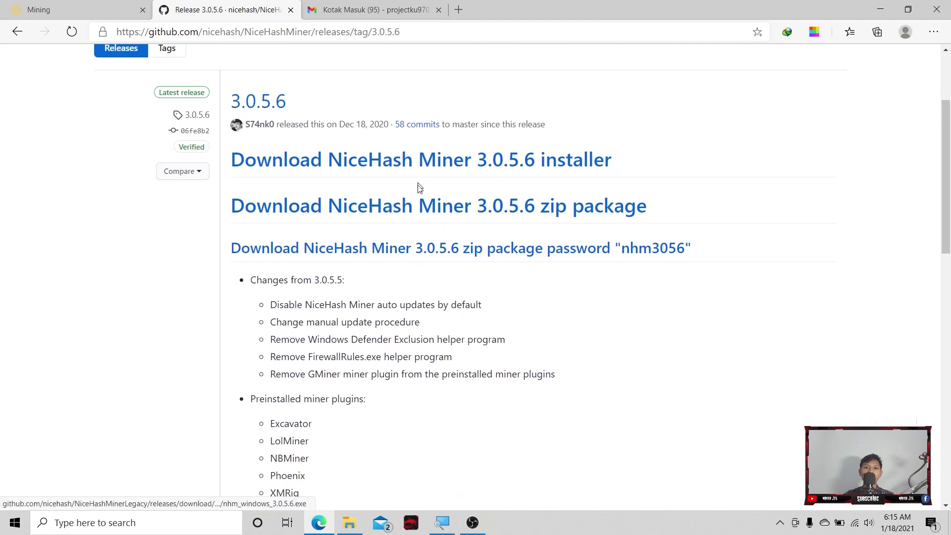
{"action": "scroll", "coordinate": [218, 165], "scroll_direction": "up", "scroll_amount": 3}
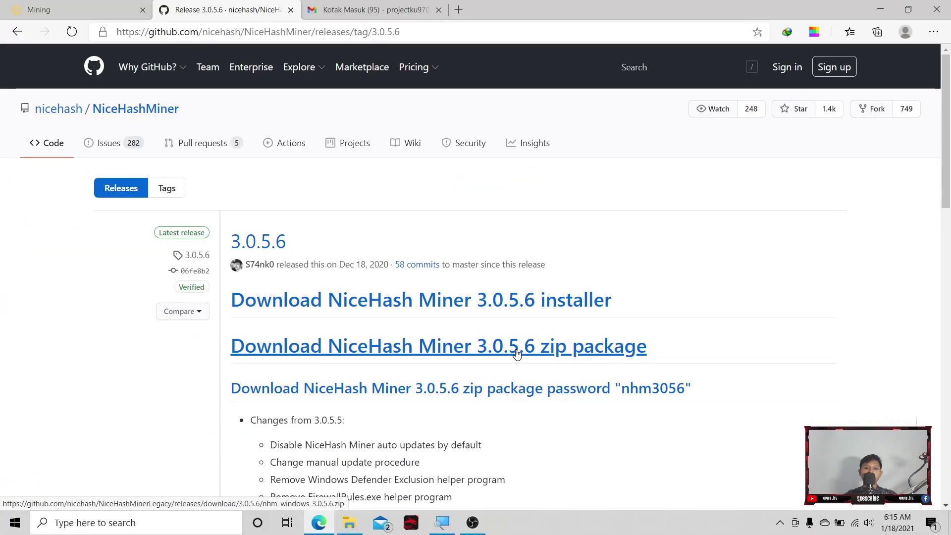
{"action": "left_click", "coordinate": [516, 353]}
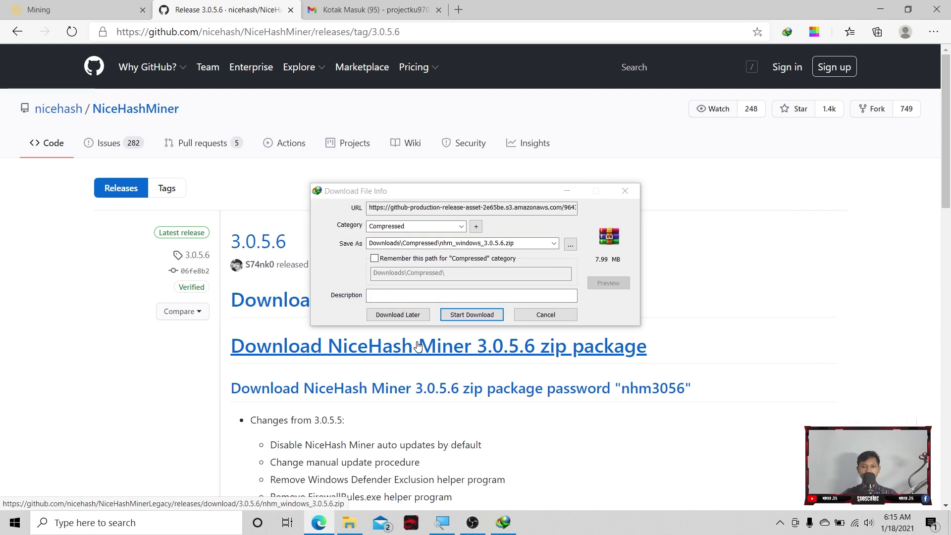
{"action": "left_click", "coordinate": [483, 207]}
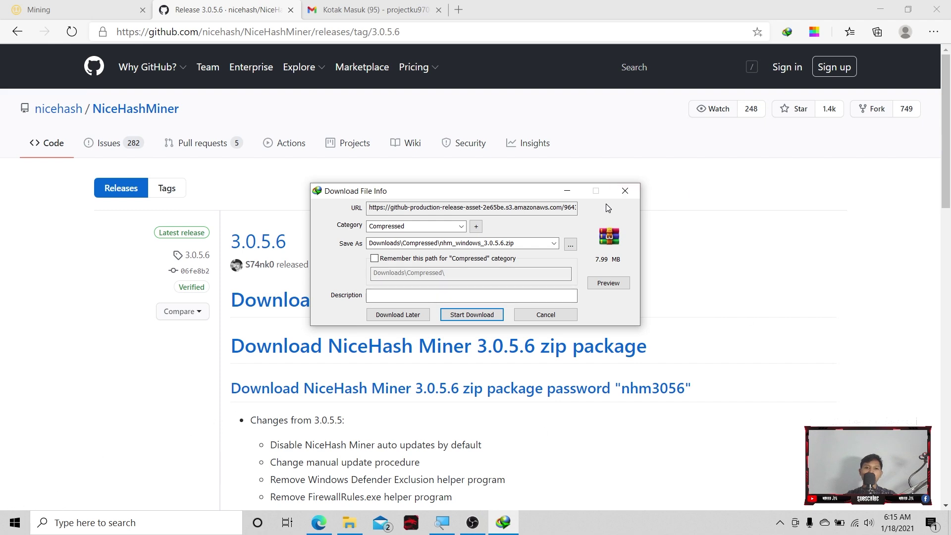
{"action": "left_click", "coordinate": [625, 190]}
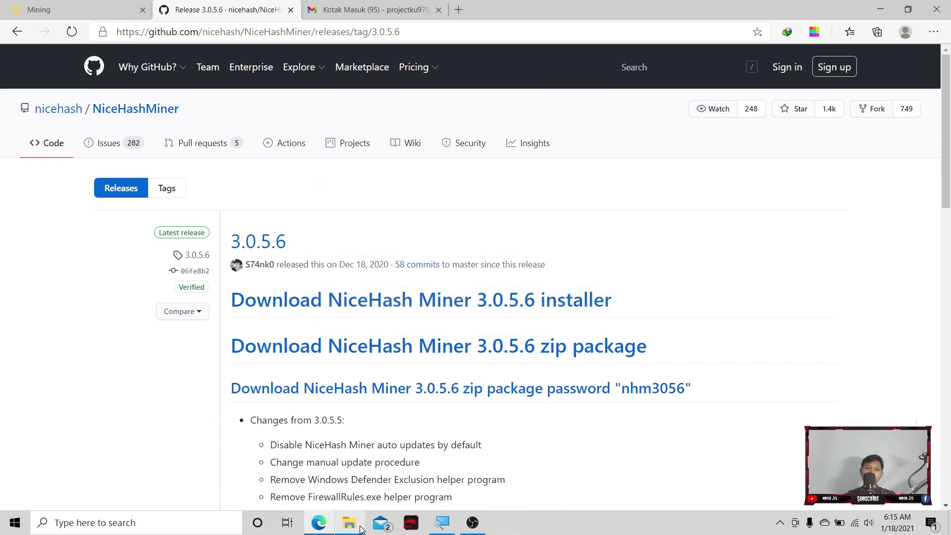
Switch to File Explorer and open the extracted nhm_windows_3.0.5.6 folder inside the Nambang Bitcoin folder.
{"action": "left_click", "coordinate": [358, 528]}
{"action": "left_click", "coordinate": [295, 277]}
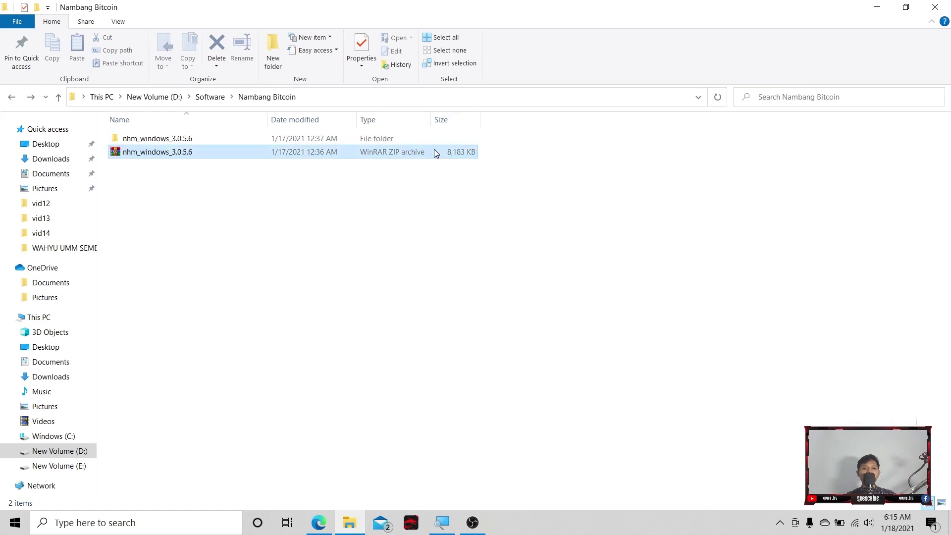
{"action": "left_click", "coordinate": [399, 152]}
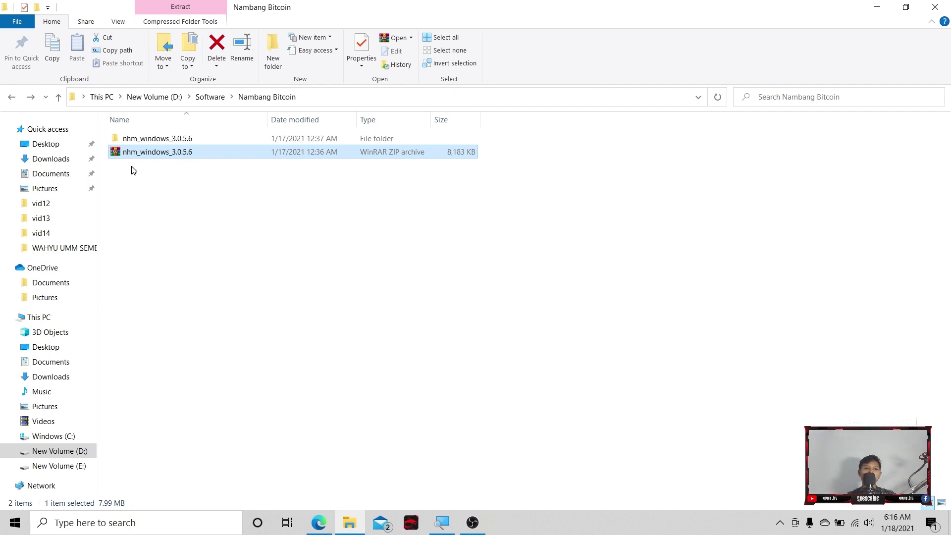
{"action": "left_click", "coordinate": [158, 142]}
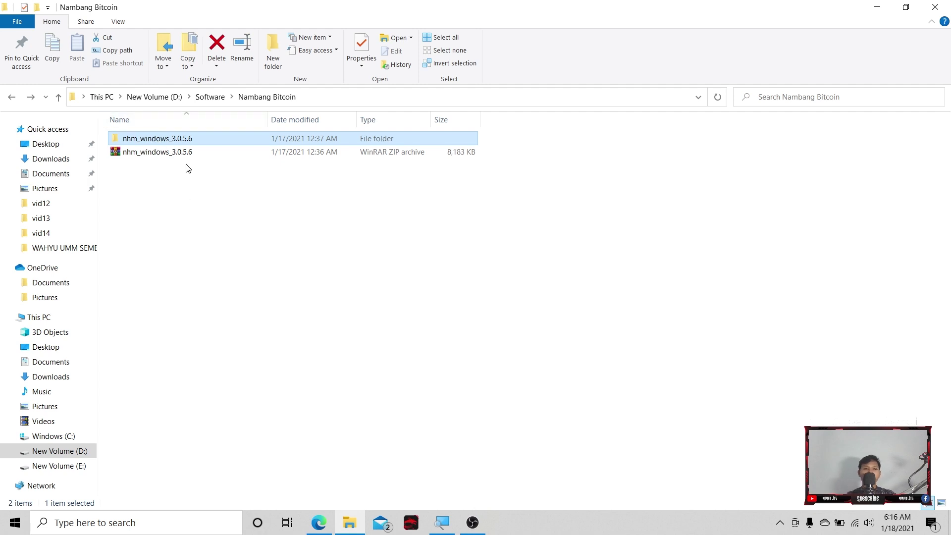
{"action": "double_click", "coordinate": [186, 142]}
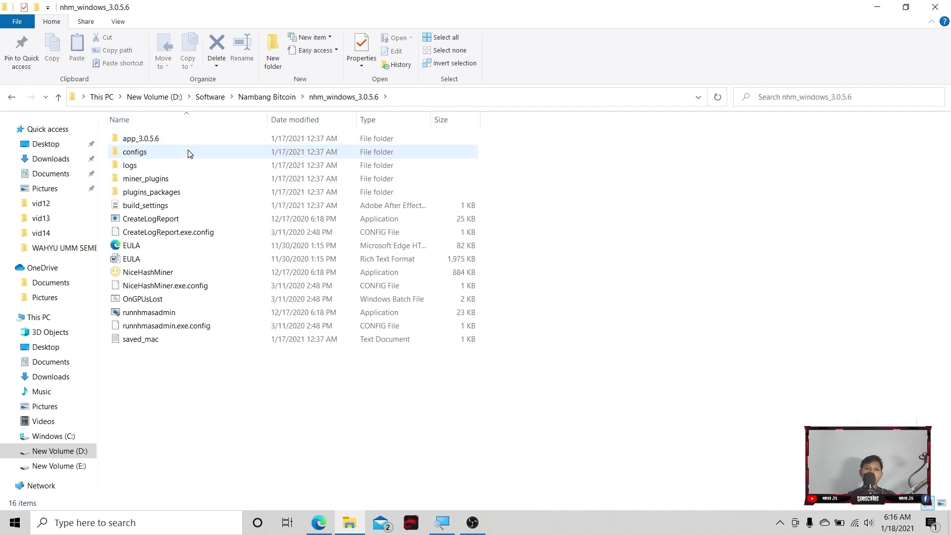
Open the virus & threat protection settings in Windows Security and turn off virus protection.
{"action": "left_click", "coordinate": [779, 521]}
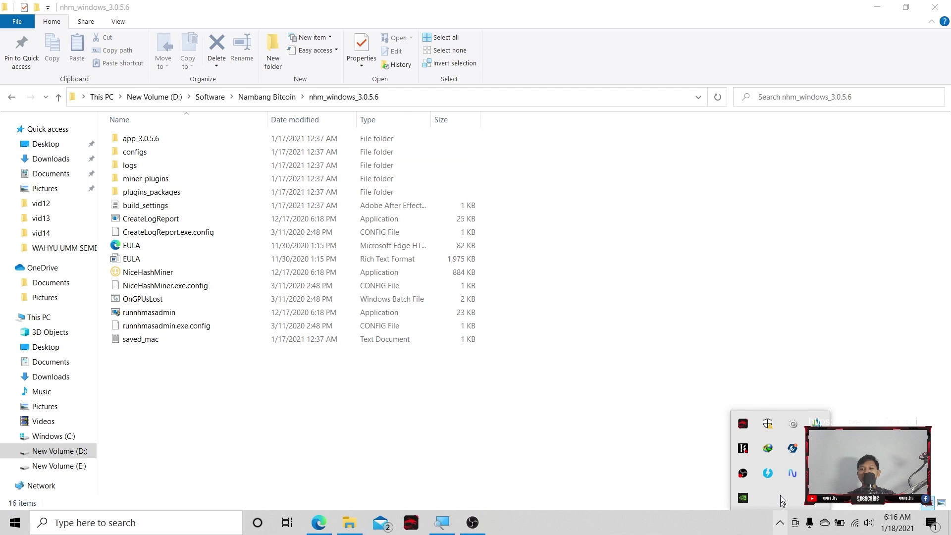
{"action": "left_click", "coordinate": [767, 424]}
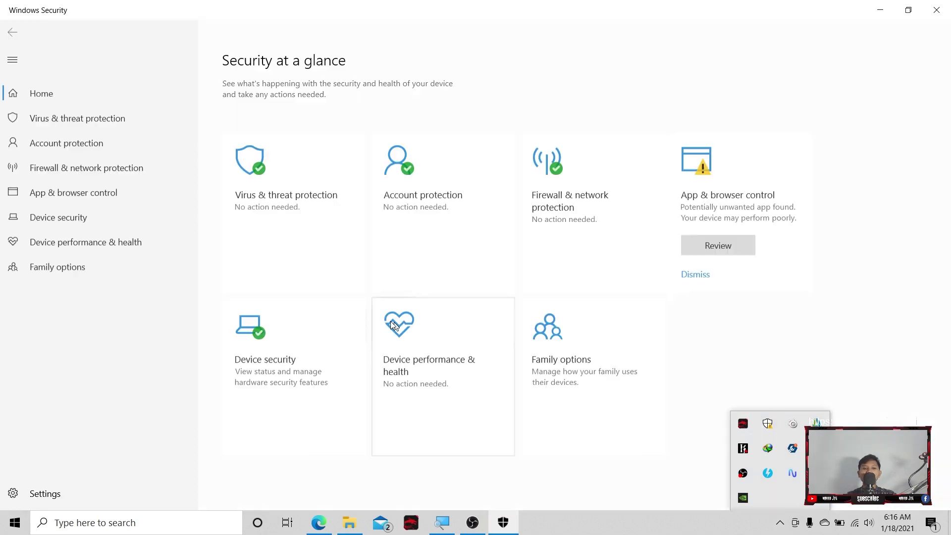
{"action": "left_click", "coordinate": [293, 204]}
{"action": "scroll", "coordinate": [329, 301], "scroll_direction": "down", "scroll_amount": 5}
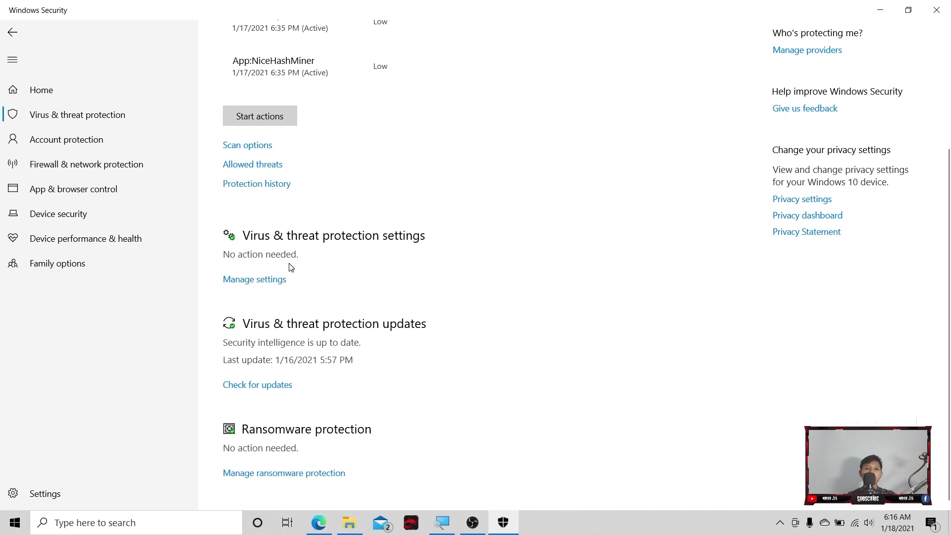
{"action": "left_click", "coordinate": [278, 279]}
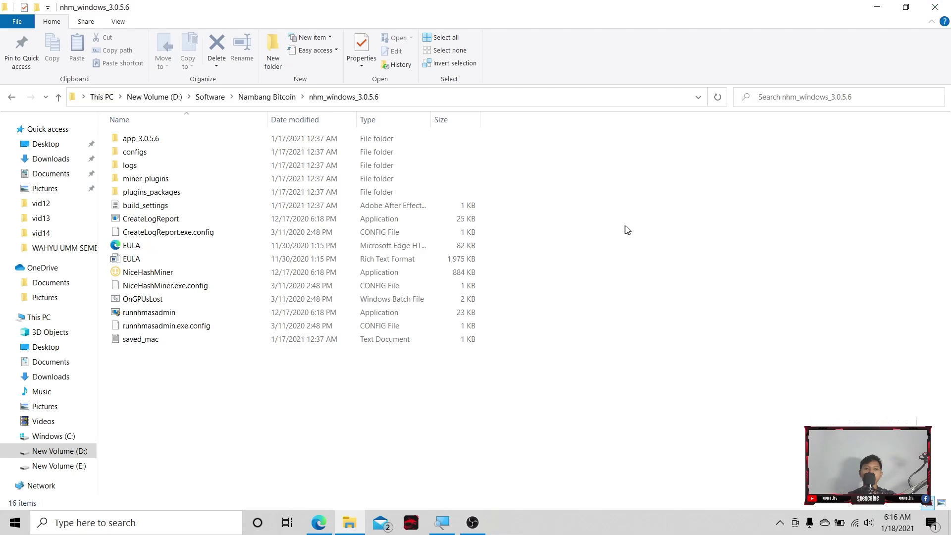
Refresh the nhm_windows_3.0.5.6 folder and dismiss the Windows Security notification.
{"action": "right_click", "coordinate": [660, 195]}
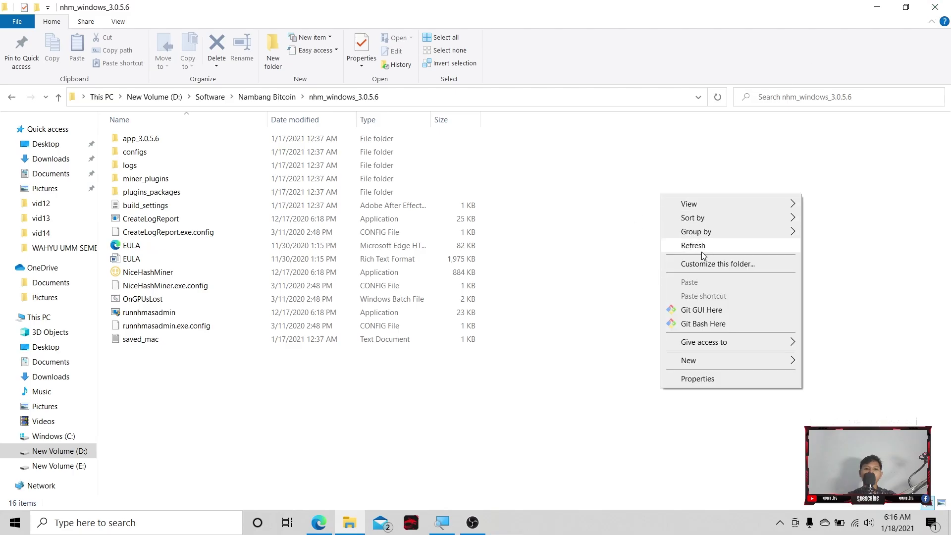
{"action": "left_click", "coordinate": [701, 248]}
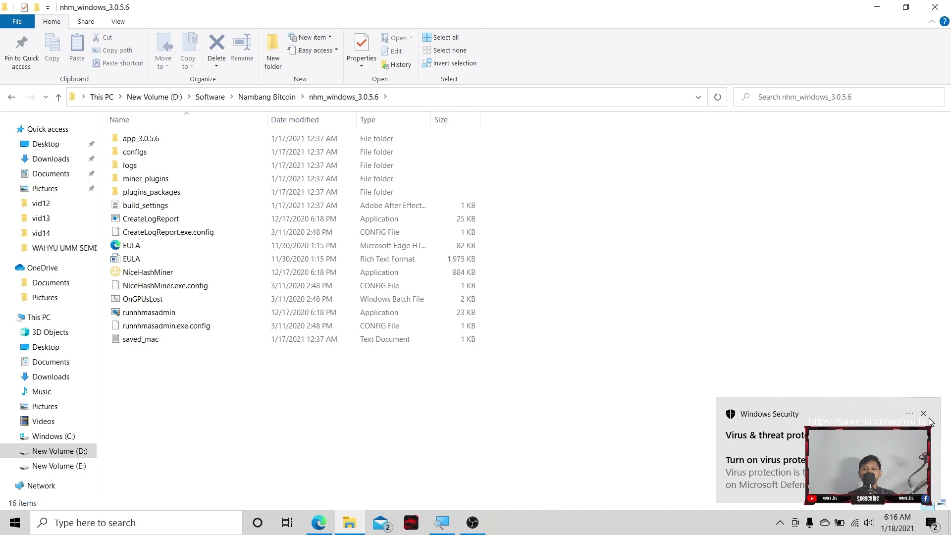
{"action": "left_click", "coordinate": [923, 414]}
{"action": "left_click", "coordinate": [779, 522]}
{"action": "left_click", "coordinate": [592, 257]}
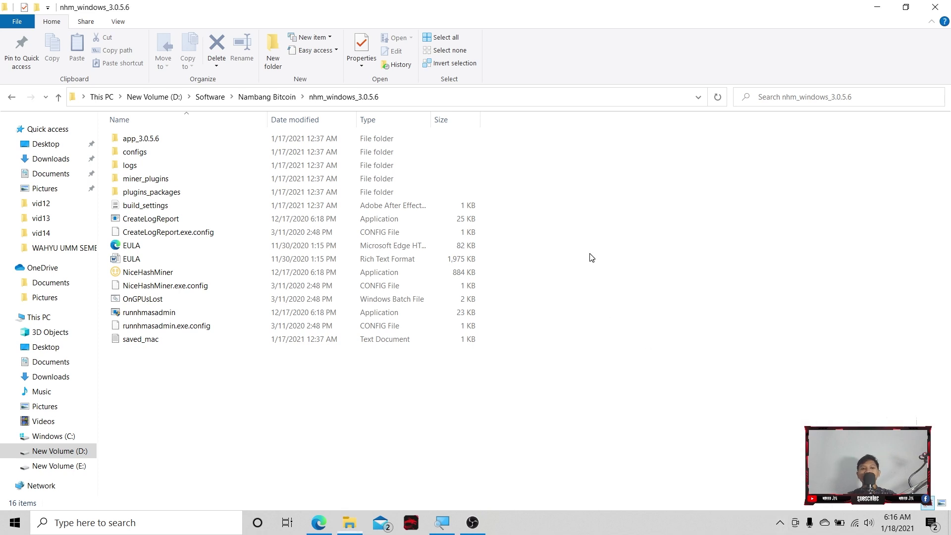
Try to launch the NiceHashMiner application from the extracted folder.
{"action": "left_click", "coordinate": [292, 277]}
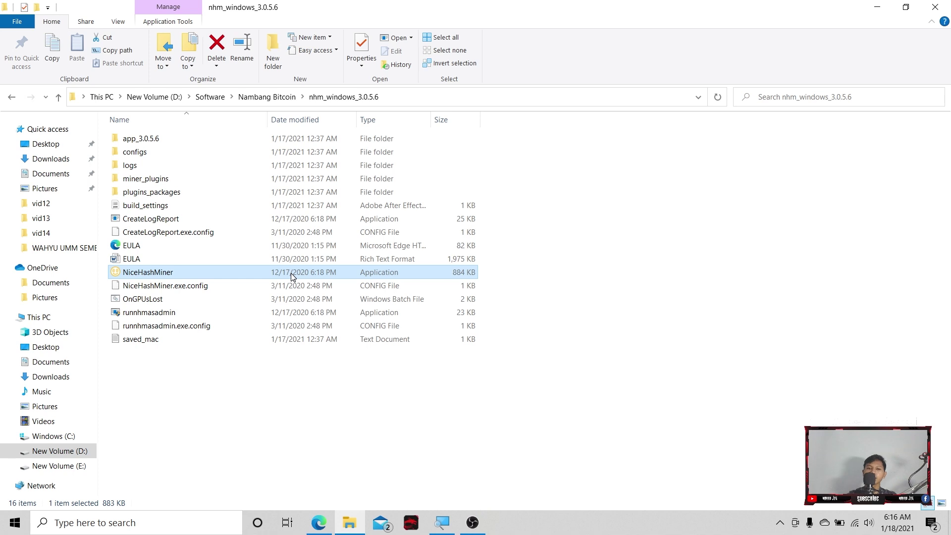
{"action": "double_click", "coordinate": [292, 277]}
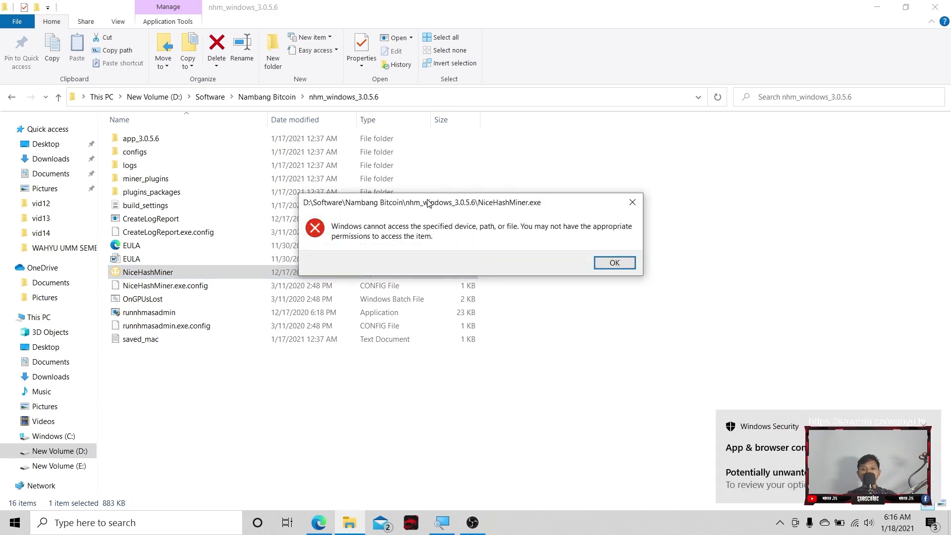
{"action": "left_click", "coordinate": [614, 262]}
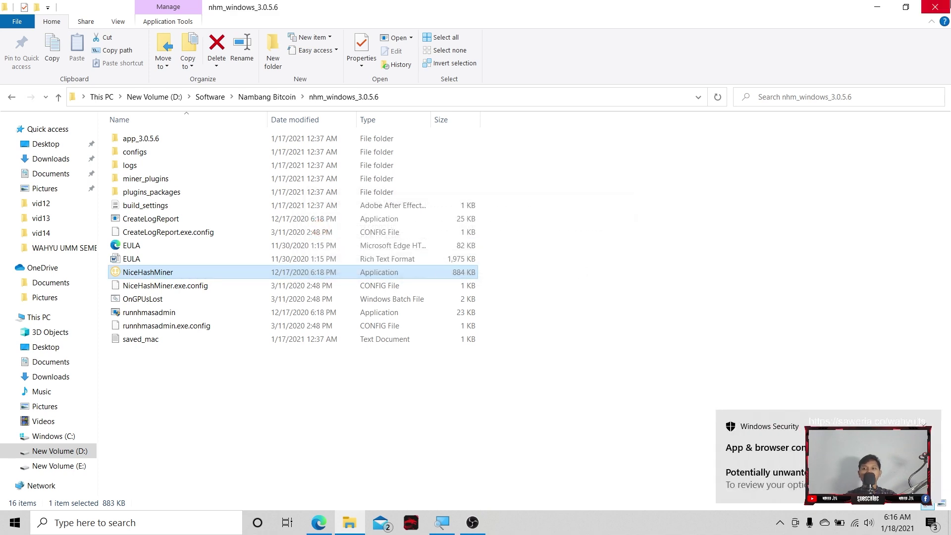
Launch NiceHash Miner from its desktop shortcut and move its window clear of most desktop icons.
{"action": "left_click", "coordinate": [935, 7]}
{"action": "left_click", "coordinate": [908, 9]}
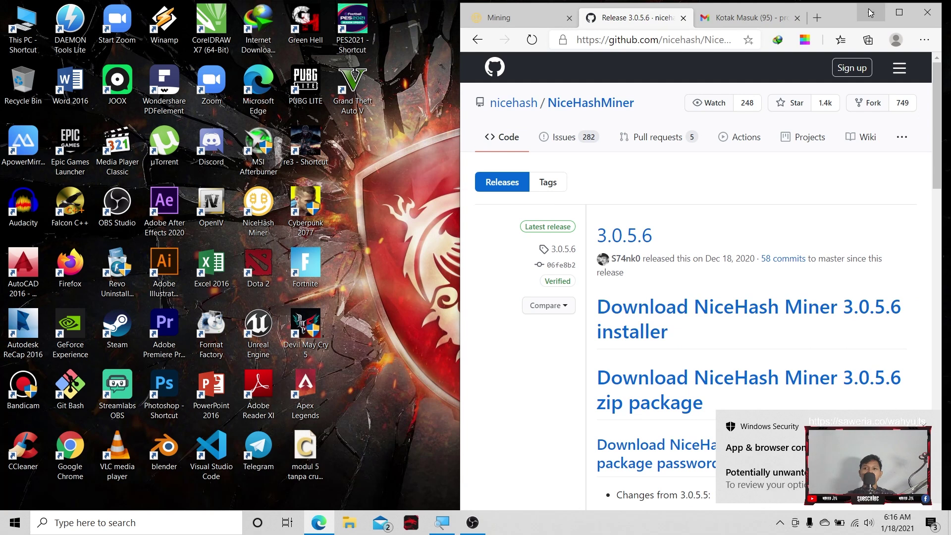
{"action": "left_click", "coordinate": [871, 10]}
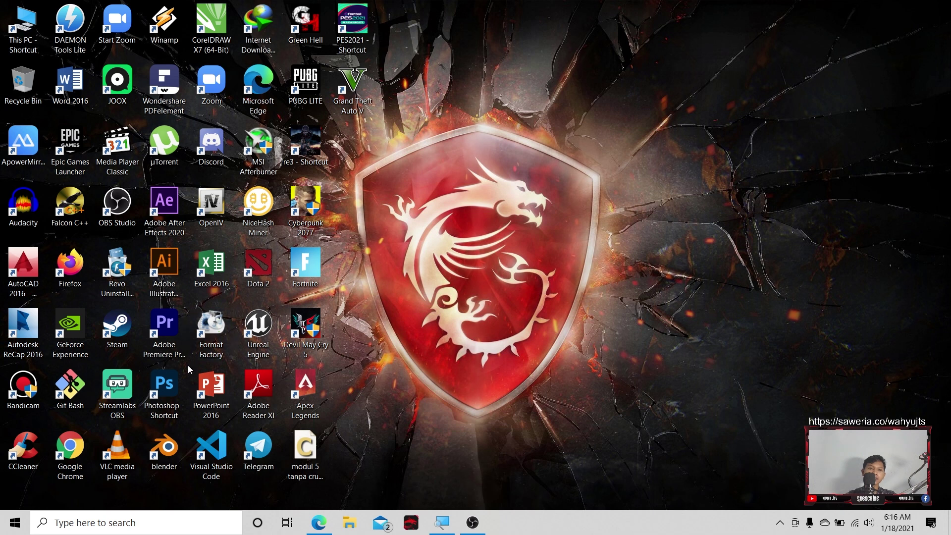
{"action": "double_click", "coordinate": [258, 205]}
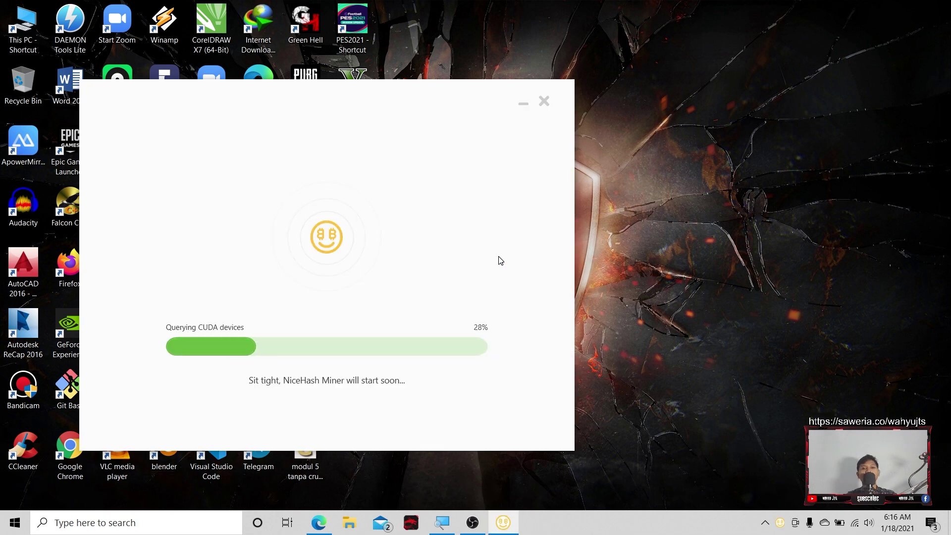
{"action": "left_click_drag", "start_coordinate": [339, 100], "coordinate": [424, 86]}
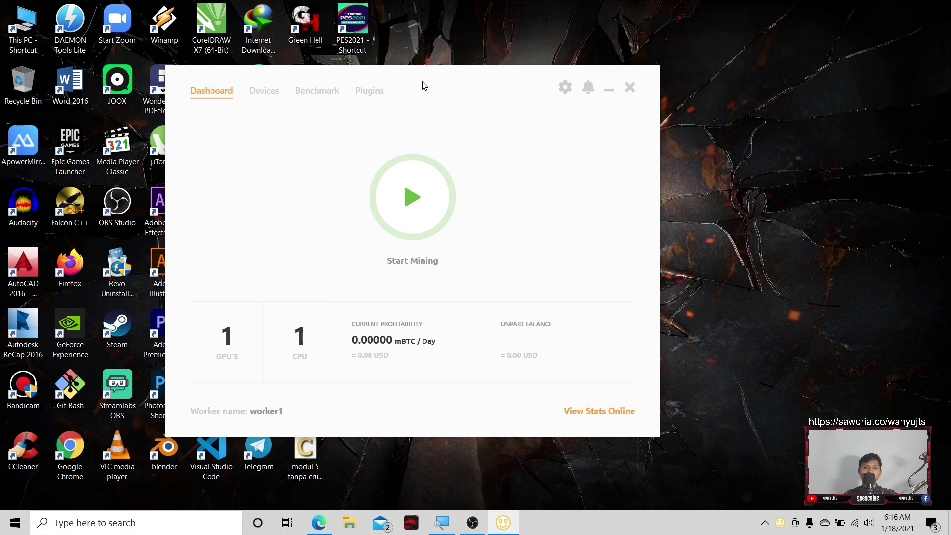
{"action": "left_click_drag", "start_coordinate": [432, 84], "coordinate": [657, 62]}
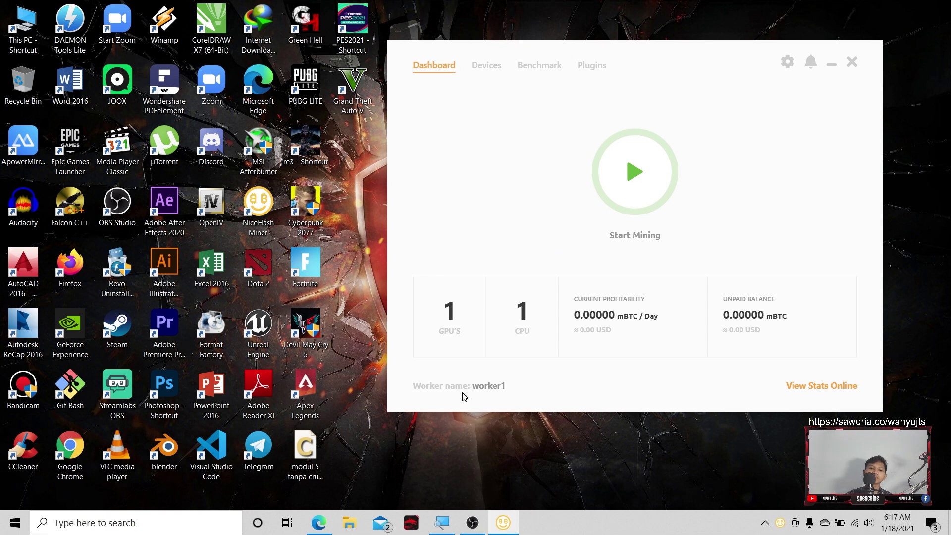
Browse to the nhm_windows_3.0.5.6 folder under Software > Nambang Bitcoin on drive D, select the NiceHashMiner application, and put File Explorer away.
{"action": "left_click", "coordinate": [349, 522]}
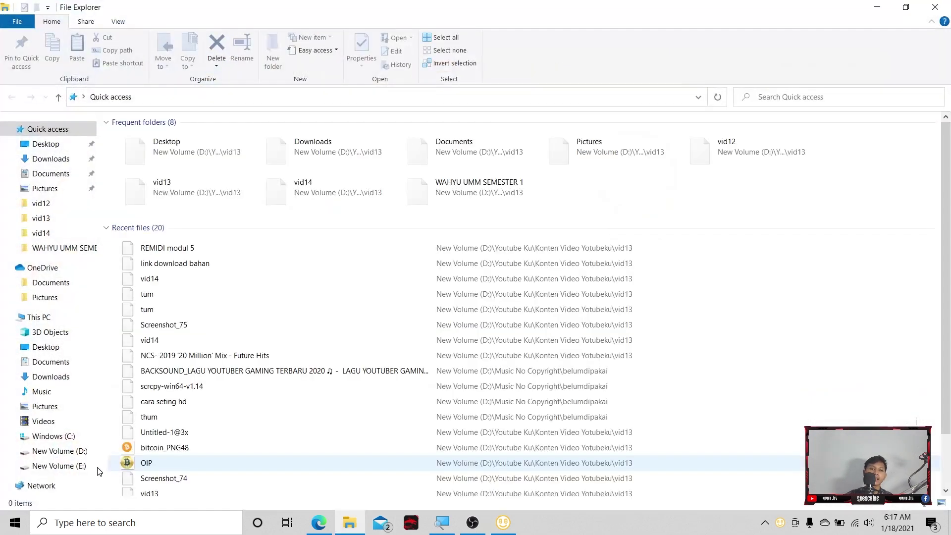
{"action": "left_click", "coordinate": [77, 452]}
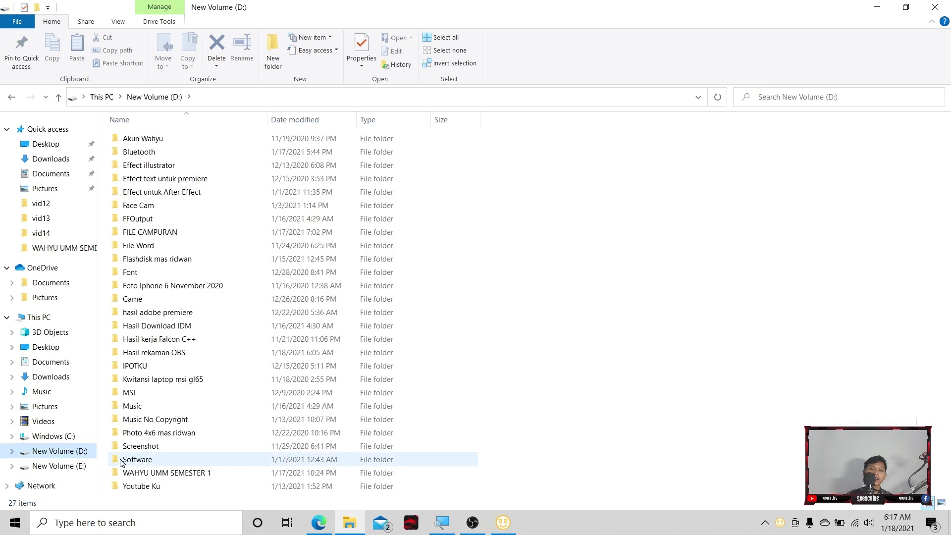
{"action": "double_click", "coordinate": [165, 461]}
{"action": "scroll", "coordinate": [169, 426], "scroll_direction": "down", "scroll_amount": 2}
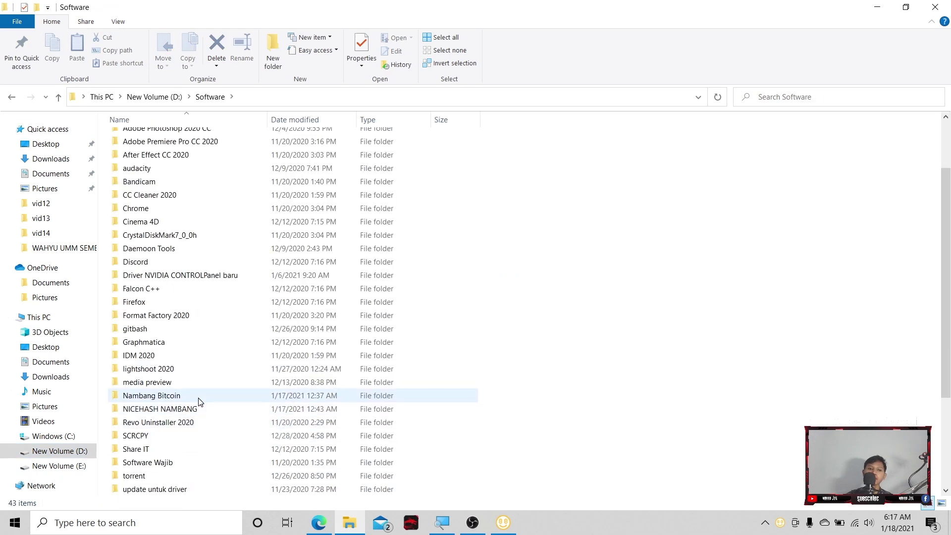
{"action": "double_click", "coordinate": [198, 400]}
{"action": "double_click", "coordinate": [183, 141]}
{"action": "left_click", "coordinate": [143, 274]}
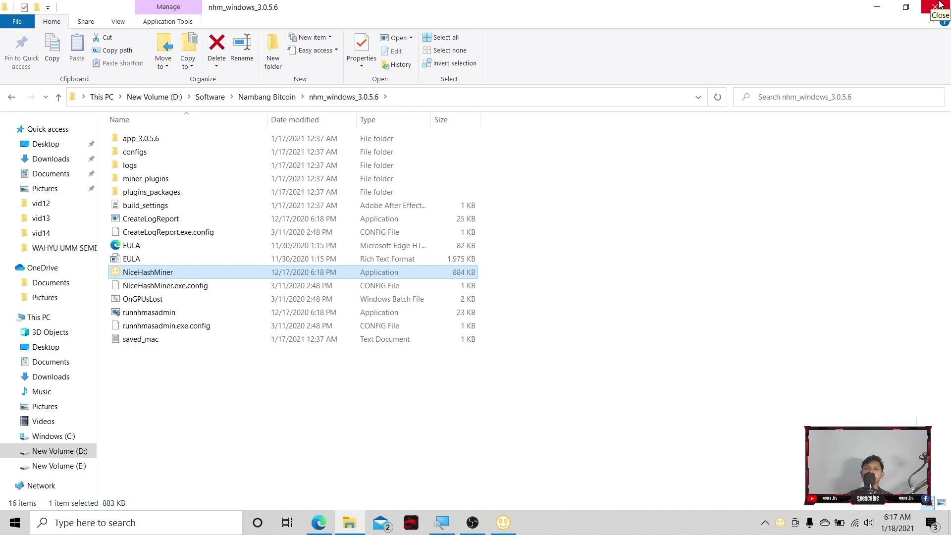
{"action": "left_click", "coordinate": [885, 9]}
Reposition the NiceHash Miner window and examine the wallet, worker and main options in its General settings.
{"action": "left_click_drag", "start_coordinate": [613, 60], "coordinate": [383, 96]}
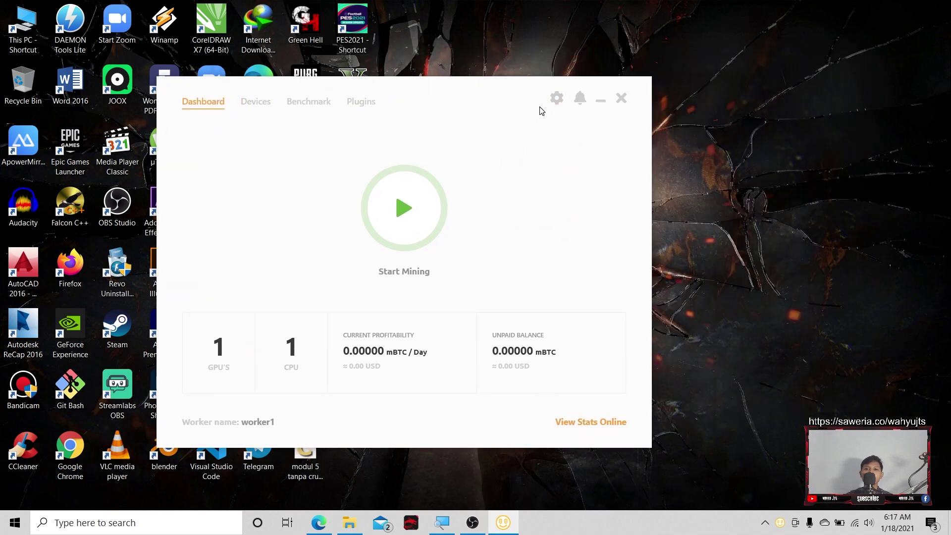
{"action": "left_click", "coordinate": [553, 104]}
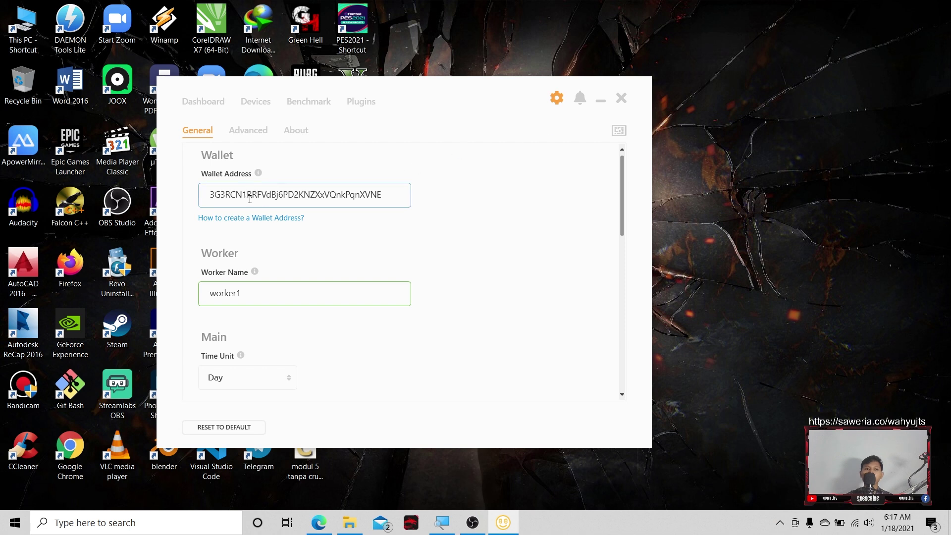
{"action": "scroll", "coordinate": [290, 256], "scroll_direction": "down", "scroll_amount": 2}
Switch to Edge, maximize the NiceHash Mining page, and show the account's mining wallet address.
{"action": "left_click", "coordinate": [319, 523]}
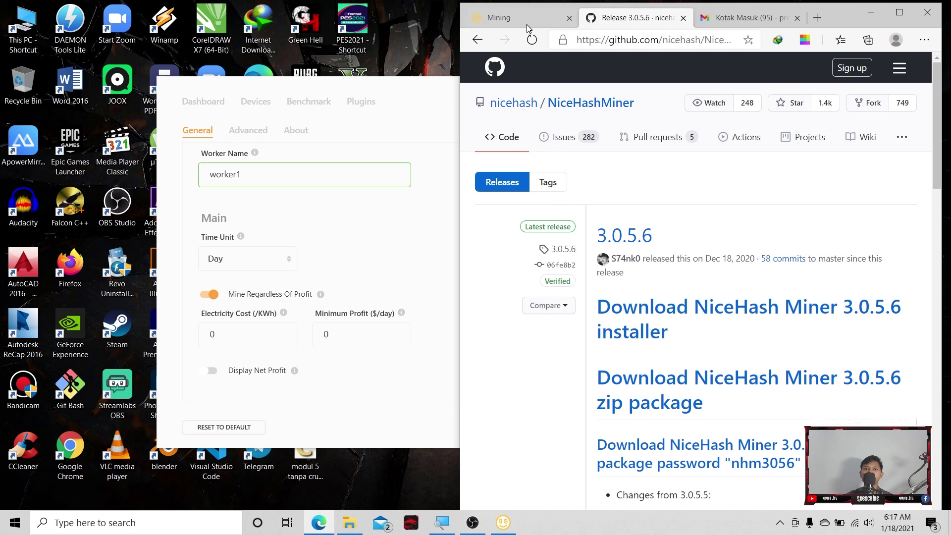
{"action": "left_click", "coordinate": [498, 17]}
{"action": "left_click", "coordinate": [898, 12]}
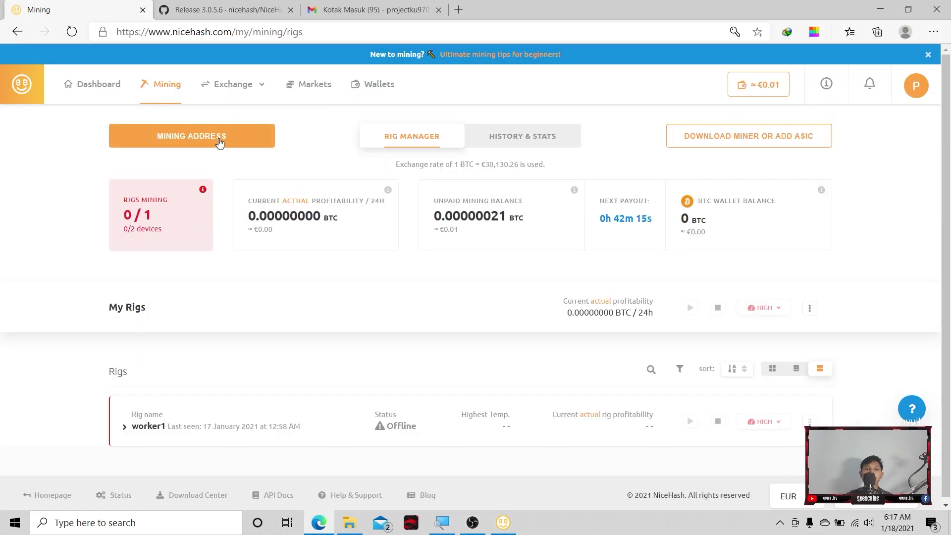
{"action": "left_click", "coordinate": [213, 130]}
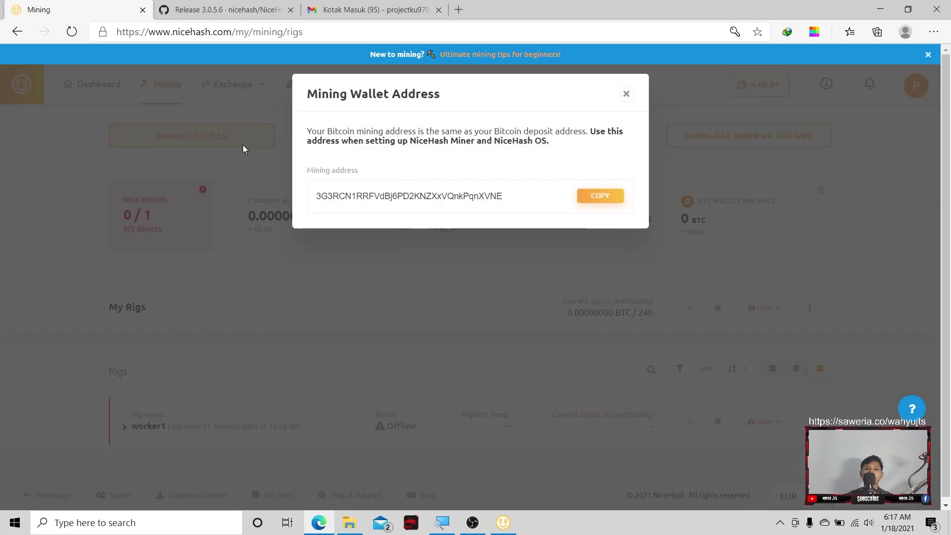
Return to NiceHash Miner and place its Wallet Address field beside the website's mining address for comparison.
{"action": "left_click", "coordinate": [503, 522]}
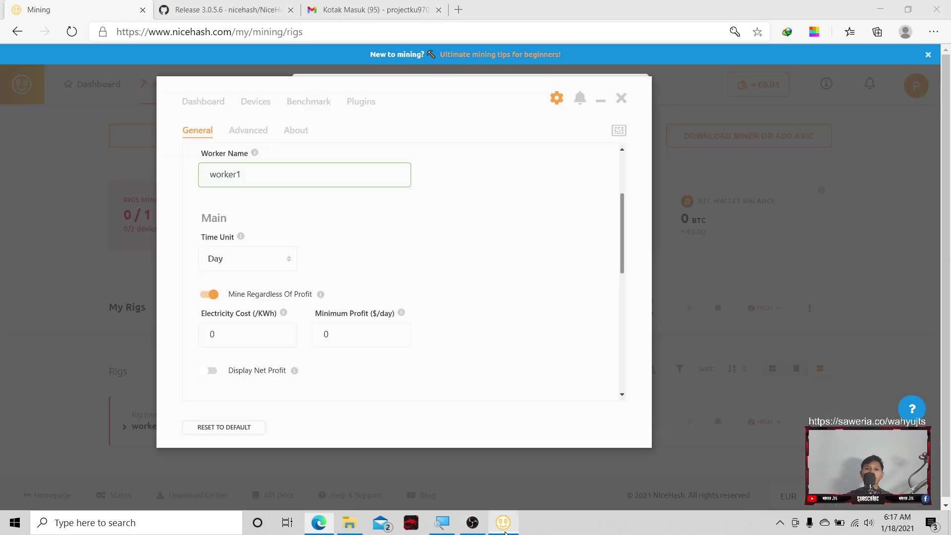
{"action": "scroll", "coordinate": [238, 210], "scroll_direction": "up", "scroll_amount": 1}
{"action": "scroll", "coordinate": [238, 210], "scroll_direction": "up", "scroll_amount": 1}
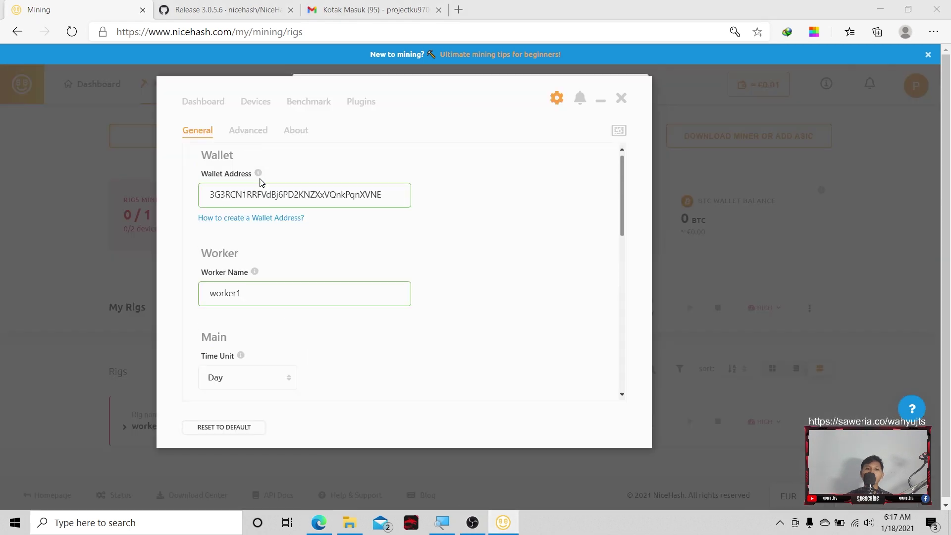
{"action": "left_click_drag", "start_coordinate": [233, 91], "coordinate": [501, 122]}
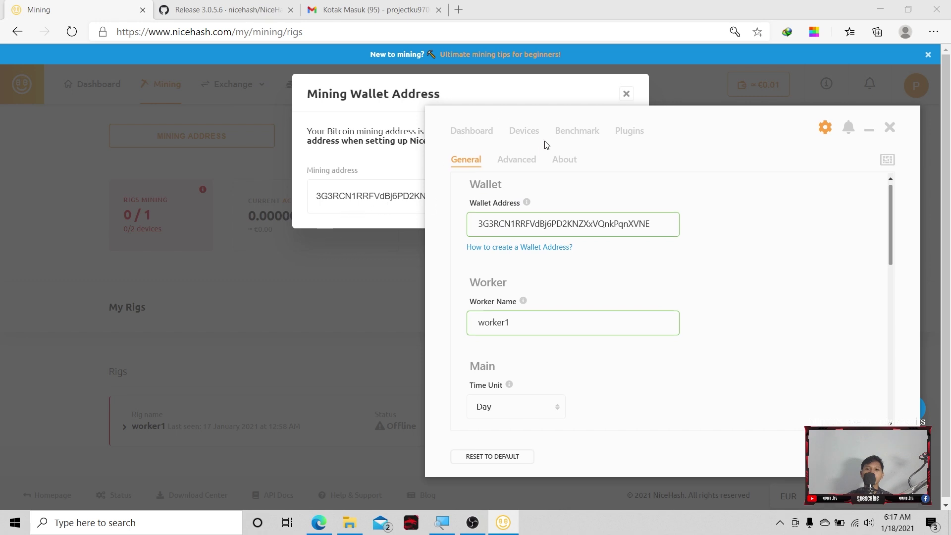
{"action": "left_click_drag", "start_coordinate": [539, 125], "coordinate": [653, 112]}
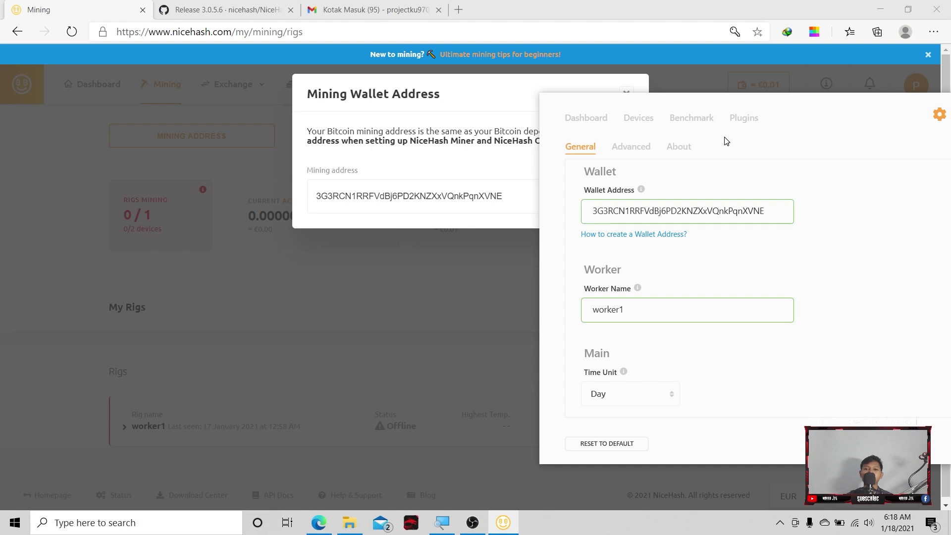
Move the miner window off the address dialog and review the remaining General settings through the update and bug report options.
{"action": "left_click_drag", "start_coordinate": [737, 105], "coordinate": [337, 53]}
{"action": "scroll", "coordinate": [428, 185], "scroll_direction": "down", "scroll_amount": 2}
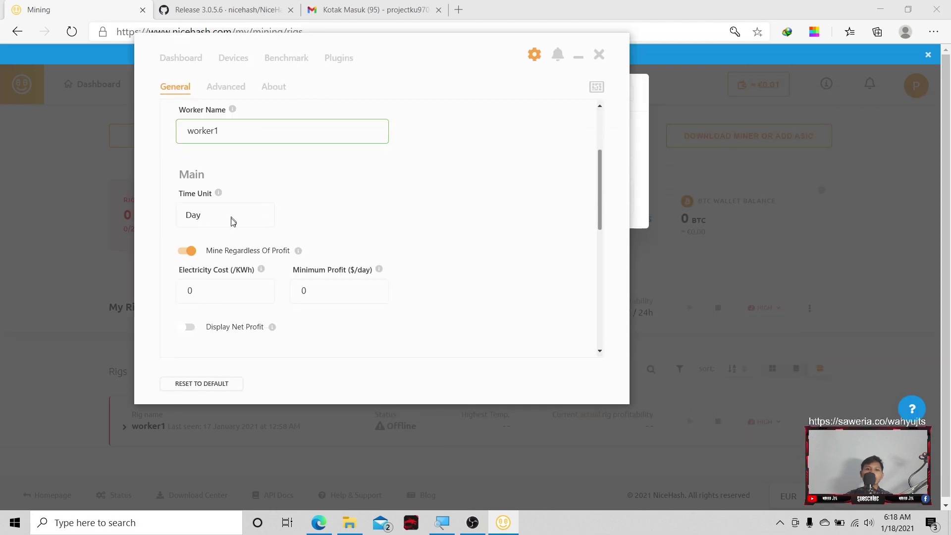
{"action": "scroll", "coordinate": [231, 218], "scroll_direction": "down", "scroll_amount": 1}
{"action": "scroll", "coordinate": [303, 259], "scroll_direction": "down", "scroll_amount": 4}
{"action": "scroll", "coordinate": [407, 285], "scroll_direction": "down", "scroll_amount": 4}
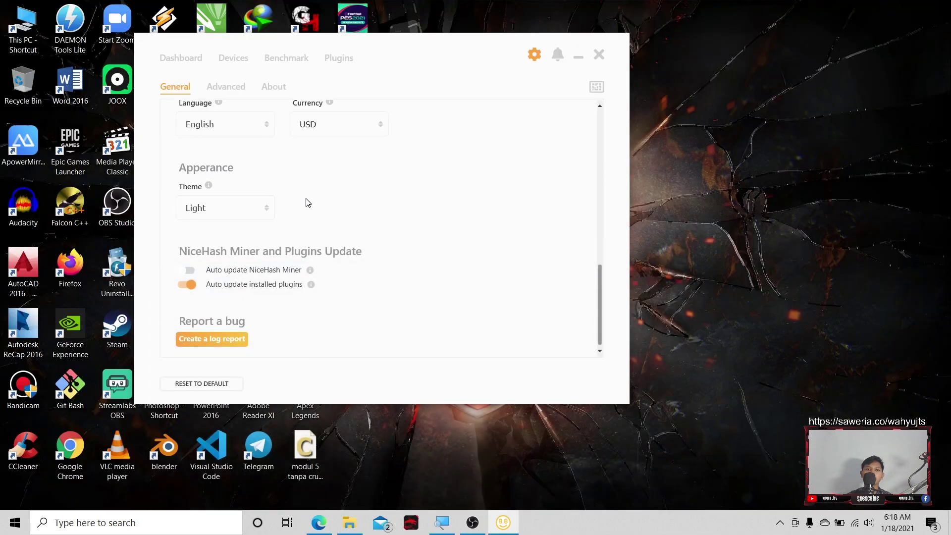
{"action": "scroll", "coordinate": [302, 193], "scroll_direction": "up", "scroll_amount": 3}
Examine the Advanced settings from Miscellaneous through the Miners section, including the miner restart delay.
{"action": "left_click", "coordinate": [232, 88]}
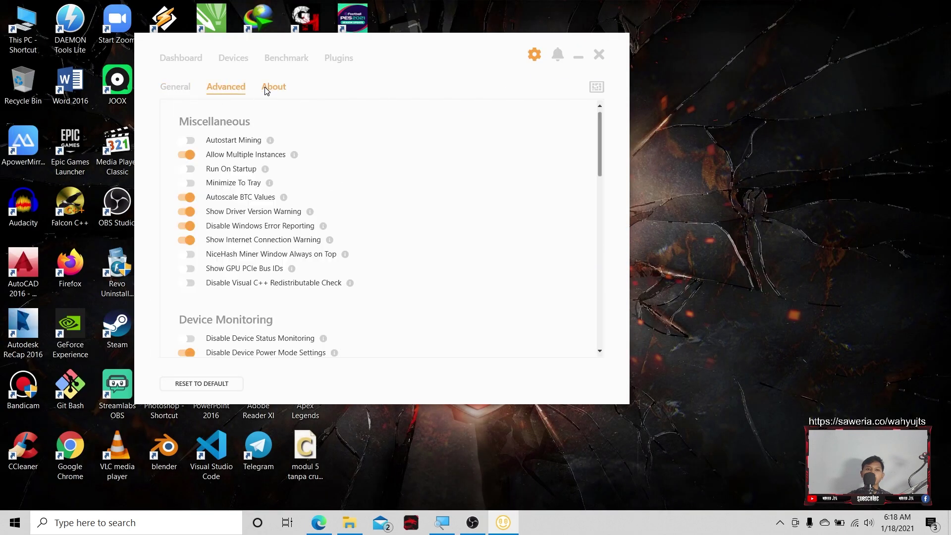
{"action": "scroll", "coordinate": [515, 224], "scroll_direction": "down", "scroll_amount": 9}
{"action": "scroll", "coordinate": [515, 224], "scroll_direction": "down", "scroll_amount": 3}
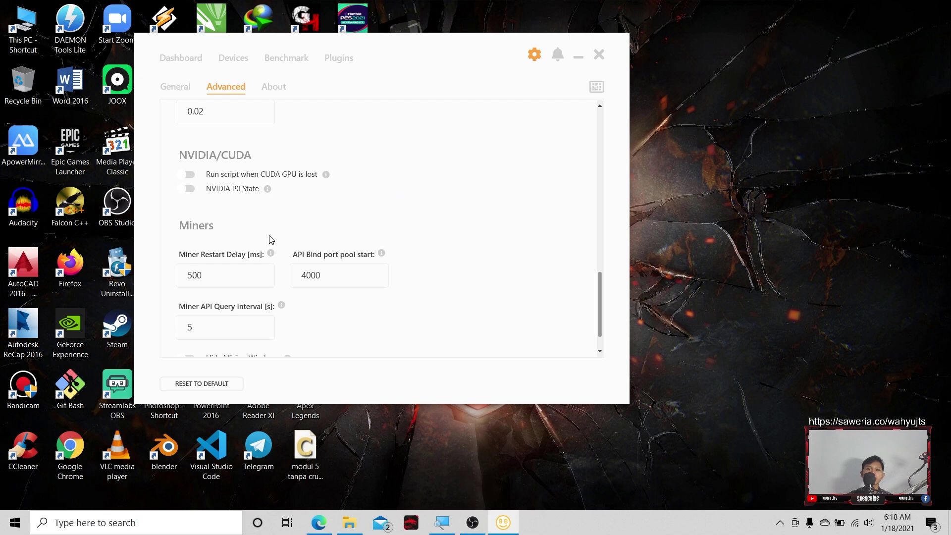
{"action": "left_click", "coordinate": [236, 279]}
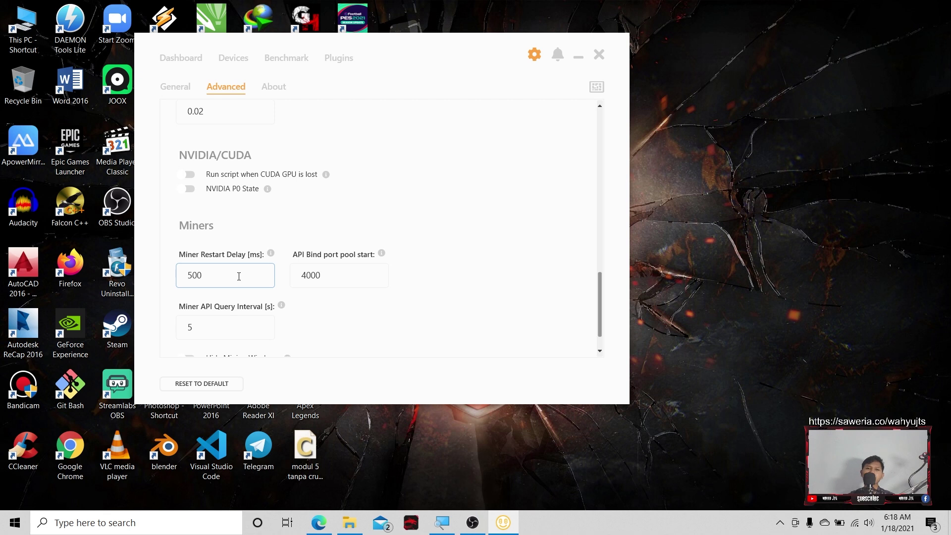
{"action": "scroll", "coordinate": [268, 268], "scroll_direction": "down", "scroll_amount": 1}
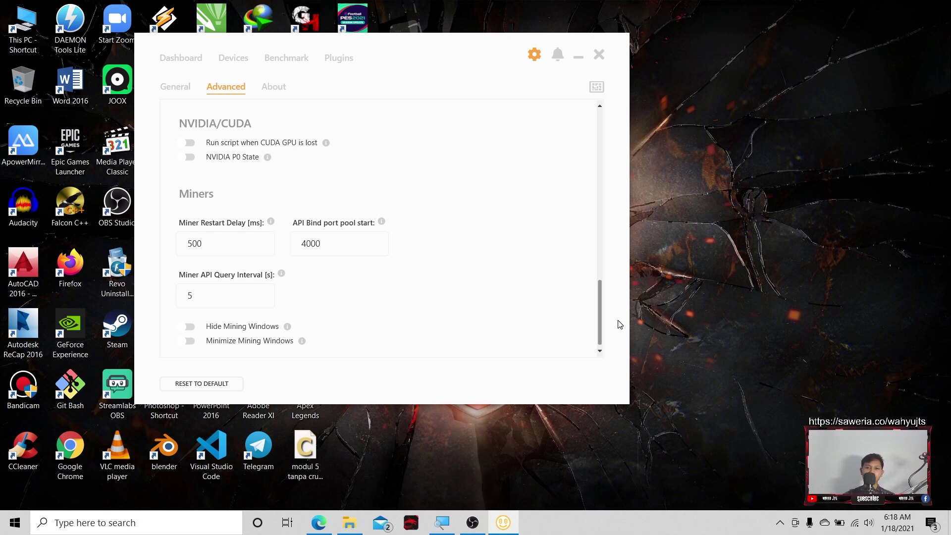
{"action": "mouse_move", "coordinate": [600, 306]}
{"action": "left_mouse_down"}
{"action": "mouse_move", "coordinate": [599, 288]}
{"action": "mouse_move", "coordinate": [597, 312]}
{"action": "left_mouse_up"}
{"action": "left_click_drag", "start_coordinate": [598, 320], "coordinate": [599, 148]}
View the Dashboard, then reopen the settings and review the Advanced options again.
{"action": "left_click", "coordinate": [335, 58]}
{"action": "left_click", "coordinate": [198, 61]}
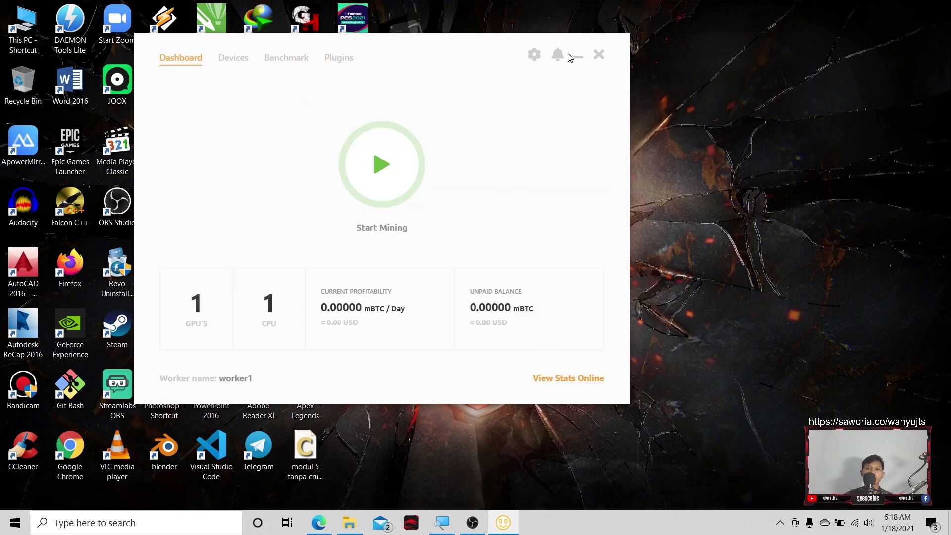
{"action": "left_click", "coordinate": [534, 55]}
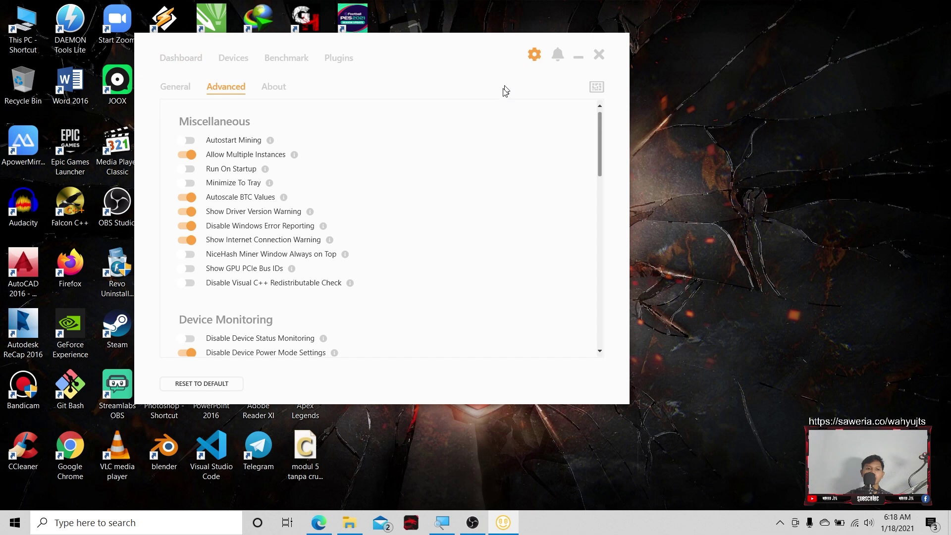
{"action": "scroll", "coordinate": [493, 150], "scroll_direction": "down", "scroll_amount": 4}
{"action": "scroll", "coordinate": [493, 150], "scroll_direction": "down", "scroll_amount": 8}
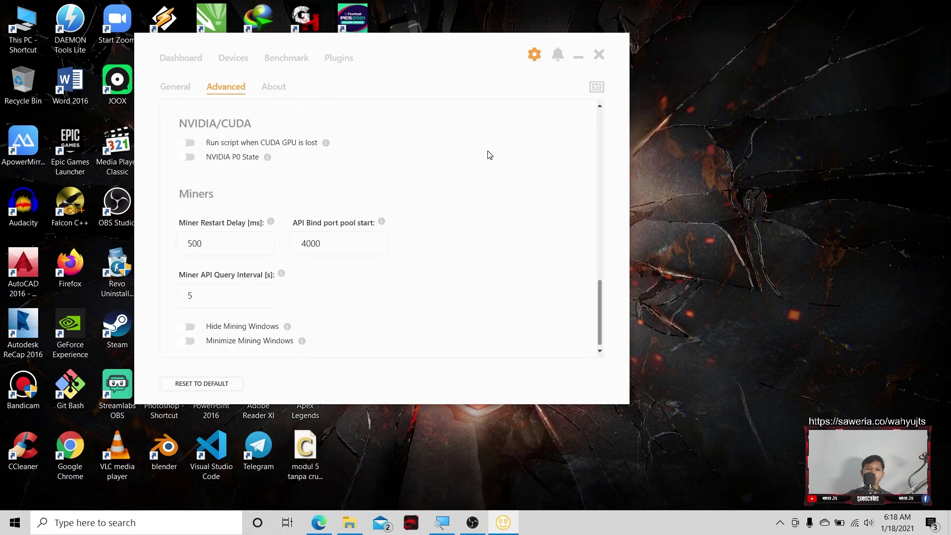
{"action": "scroll", "coordinate": [460, 148], "scroll_direction": "up", "scroll_amount": 4}
View the miner's About information and go through the General settings once more.
{"action": "left_click", "coordinate": [274, 86]}
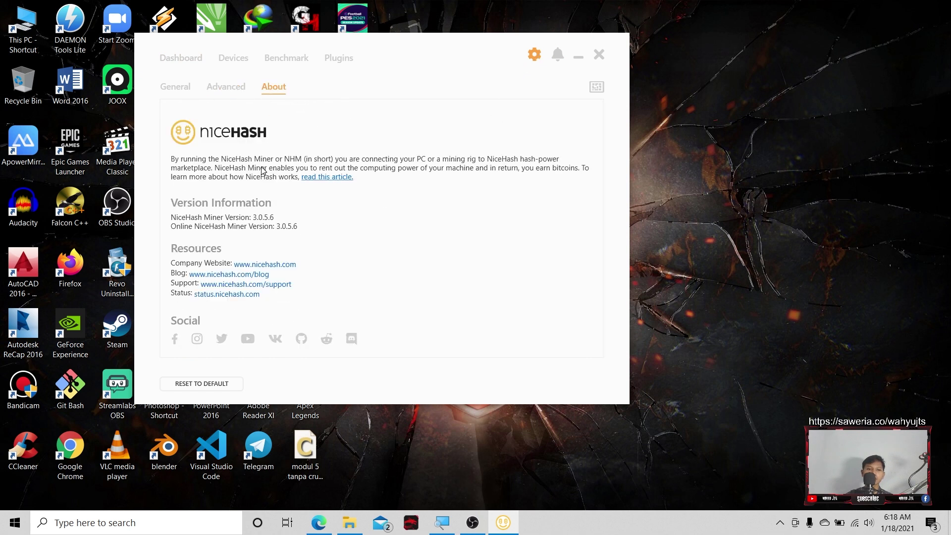
{"action": "left_click", "coordinate": [187, 88]}
{"action": "scroll", "coordinate": [375, 167], "scroll_direction": "down", "scroll_amount": 3}
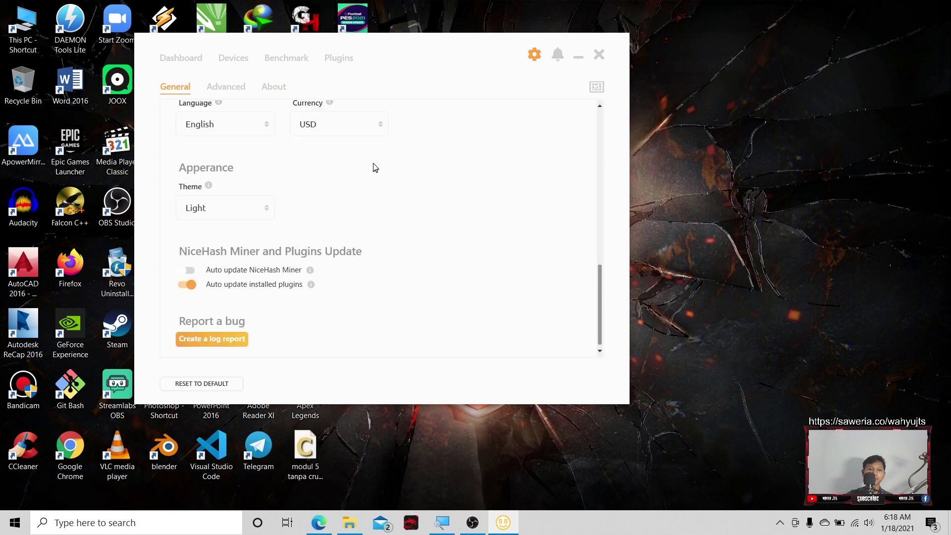
{"action": "scroll", "coordinate": [376, 158], "scroll_direction": "up", "scroll_amount": 4}
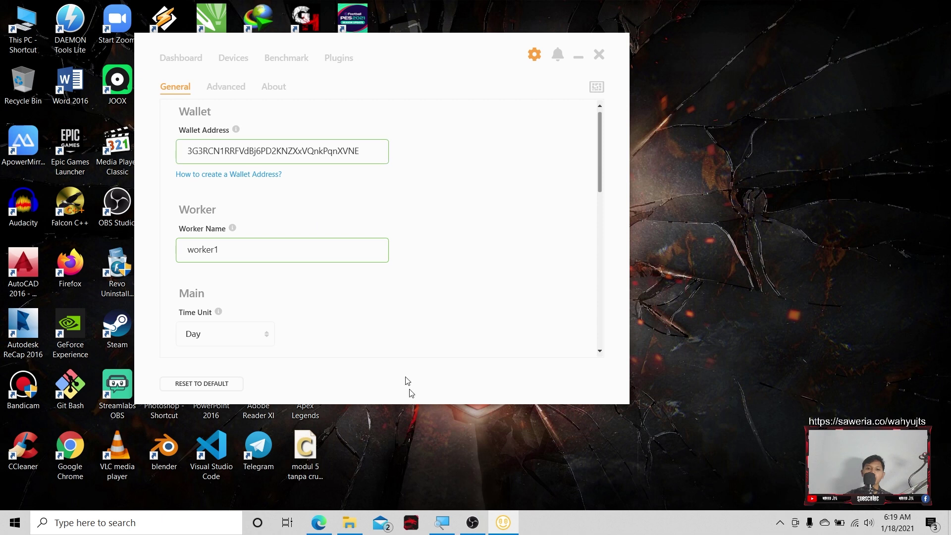
Switch to Edge, show again where the mining wallet address is found, and close its dialog.
{"action": "left_click", "coordinate": [322, 525]}
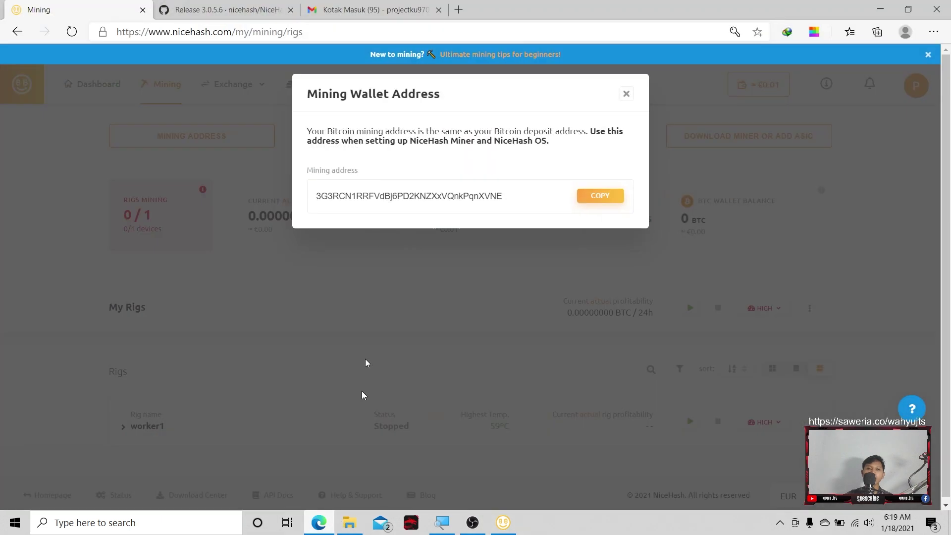
{"action": "left_click", "coordinate": [626, 93]}
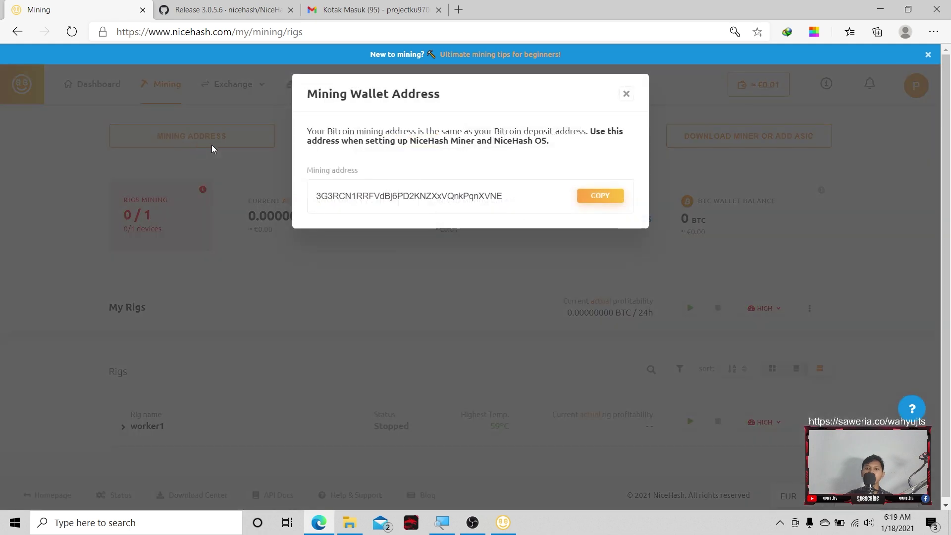
{"action": "left_click", "coordinate": [187, 144]}
{"action": "left_click", "coordinate": [626, 93]}
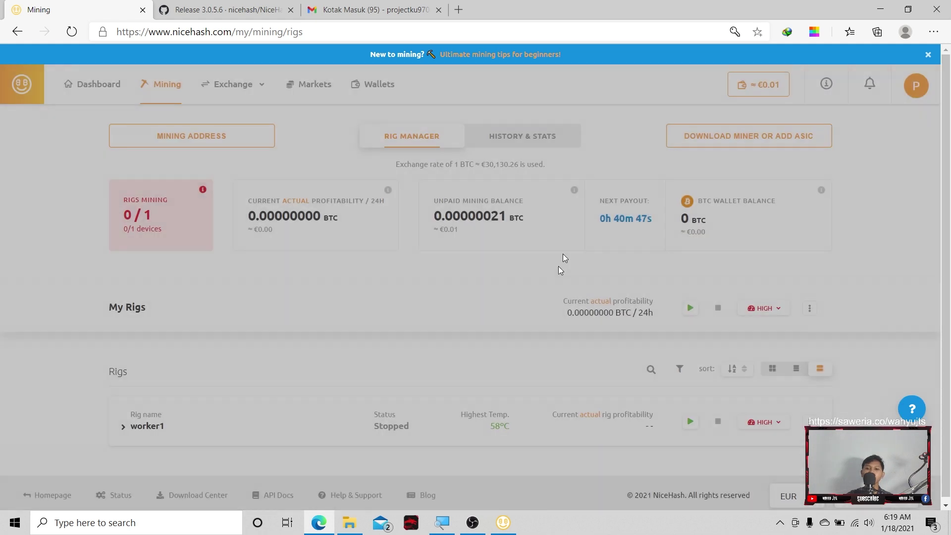
Return to NiceHash Miner's Dashboard and move its window to uncover more of the rig details on the web page.
{"action": "left_click", "coordinate": [502, 522]}
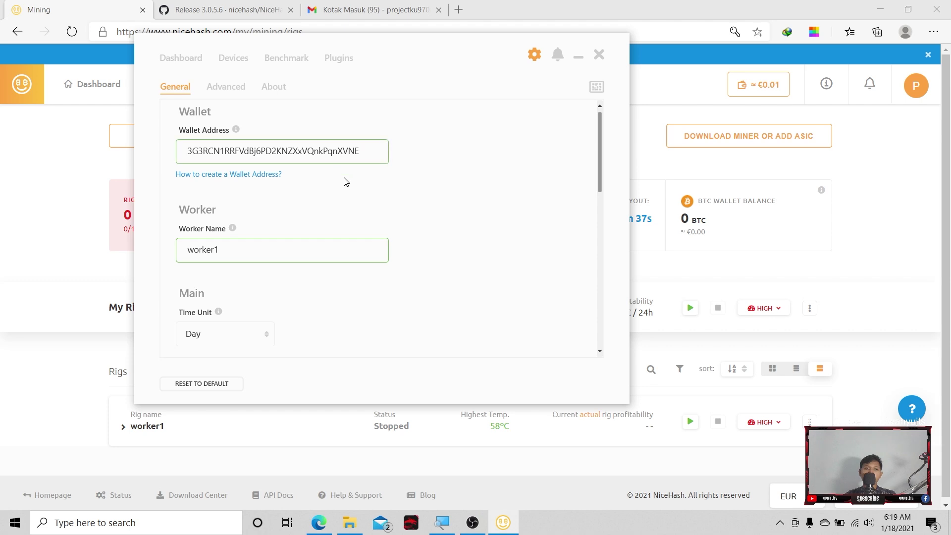
{"action": "left_click", "coordinate": [189, 62]}
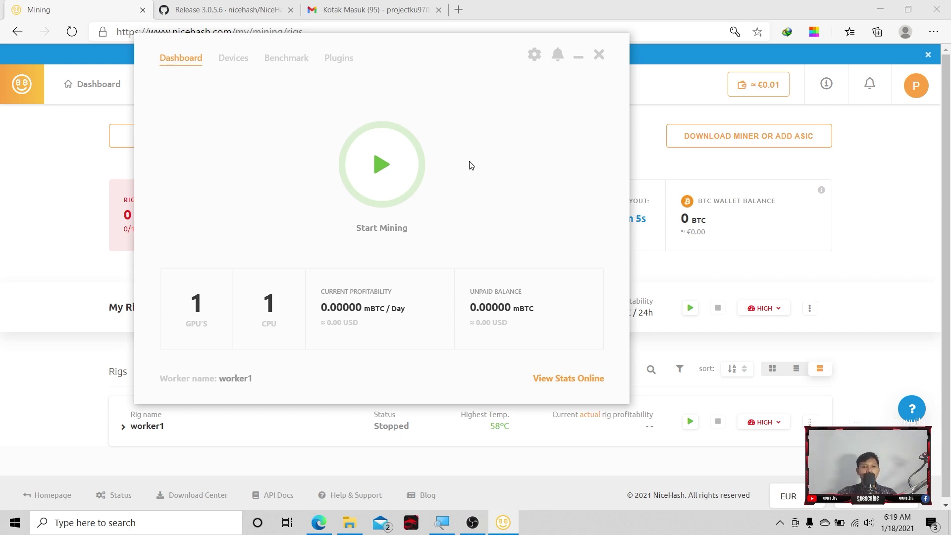
{"action": "left_click_drag", "start_coordinate": [407, 51], "coordinate": [314, 39]}
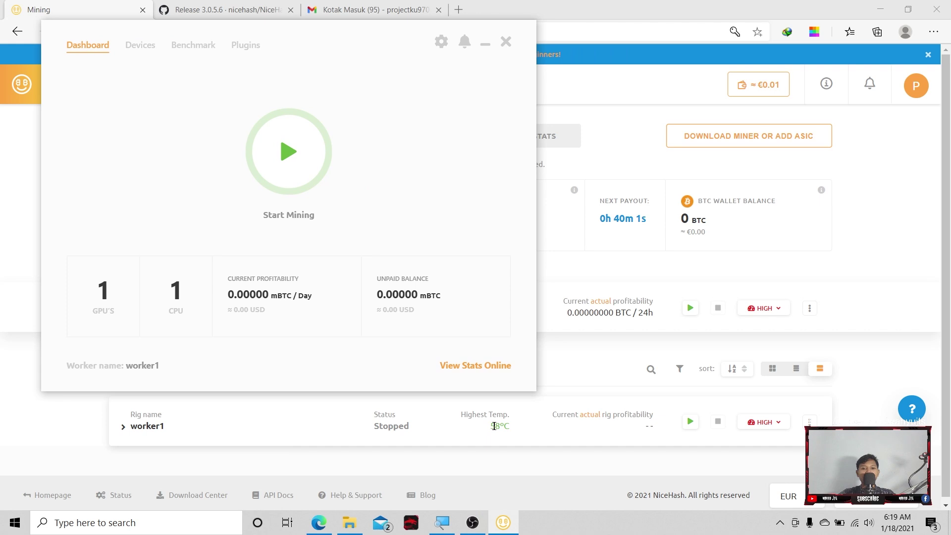
Switch to MSI Dragon Center, select the Performance profile, check the GPU details in System Monitoring, and return to the miner window.
{"action": "left_click", "coordinate": [411, 522]}
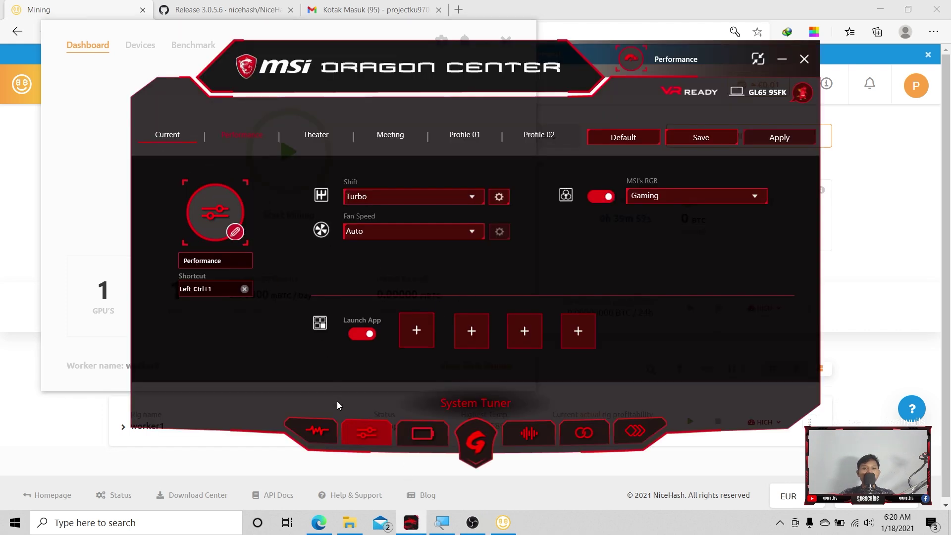
{"action": "left_click", "coordinate": [243, 141]}
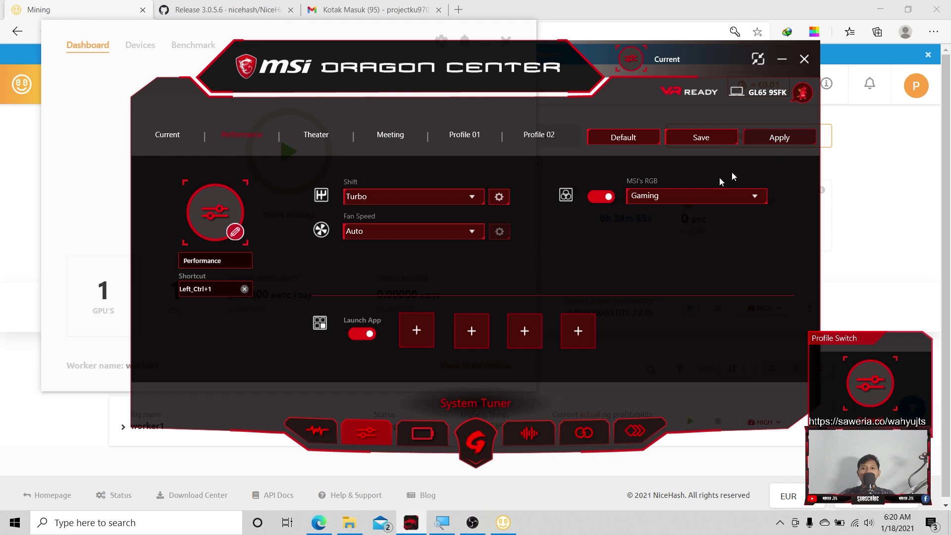
{"action": "left_click", "coordinate": [317, 431]}
{"action": "mouse_move", "coordinate": [297, 232]}
{"action": "mouse_move", "coordinate": [404, 233]}
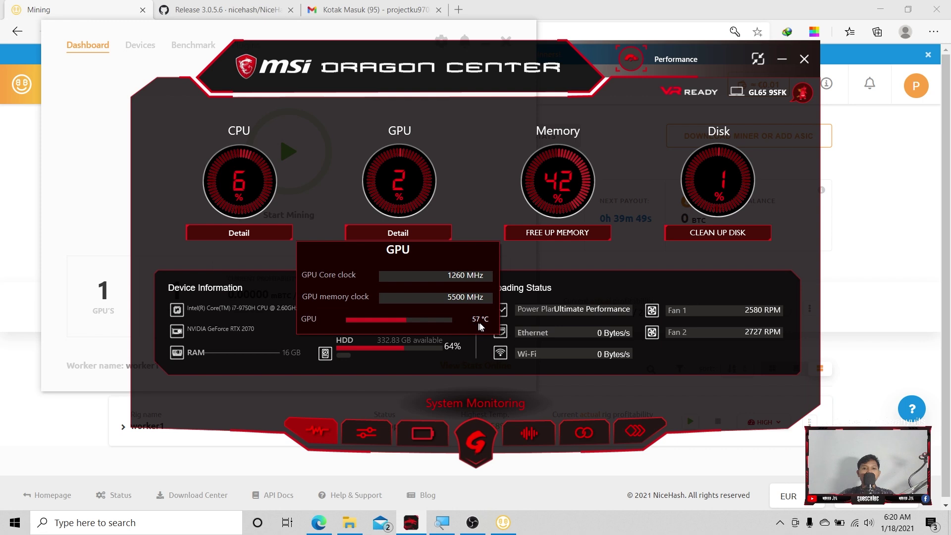
{"action": "left_click", "coordinate": [803, 60]}
{"action": "left_click_drag", "start_coordinate": [301, 46], "coordinate": [447, 56]}
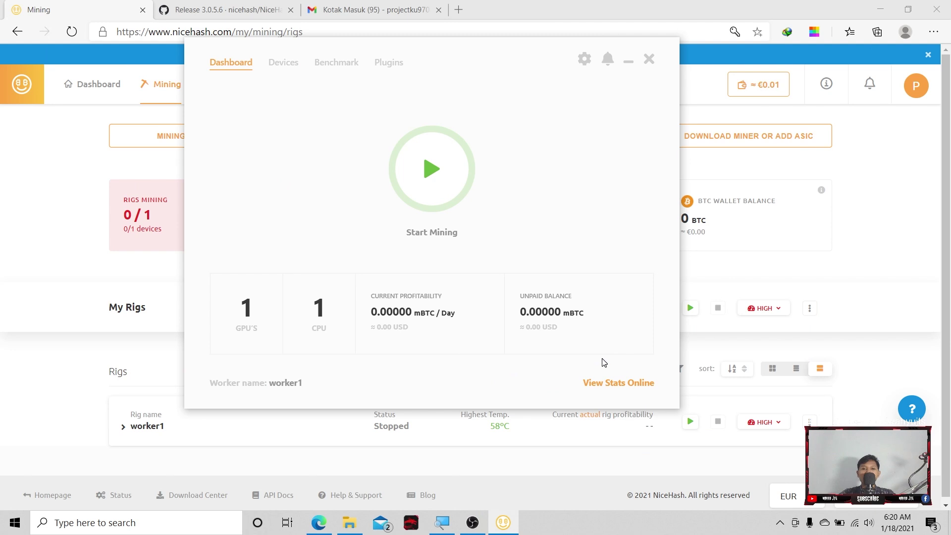
Enable all devices for mining and start the Standard benchmark on the CPU and GPU.
{"action": "left_click", "coordinate": [283, 64]}
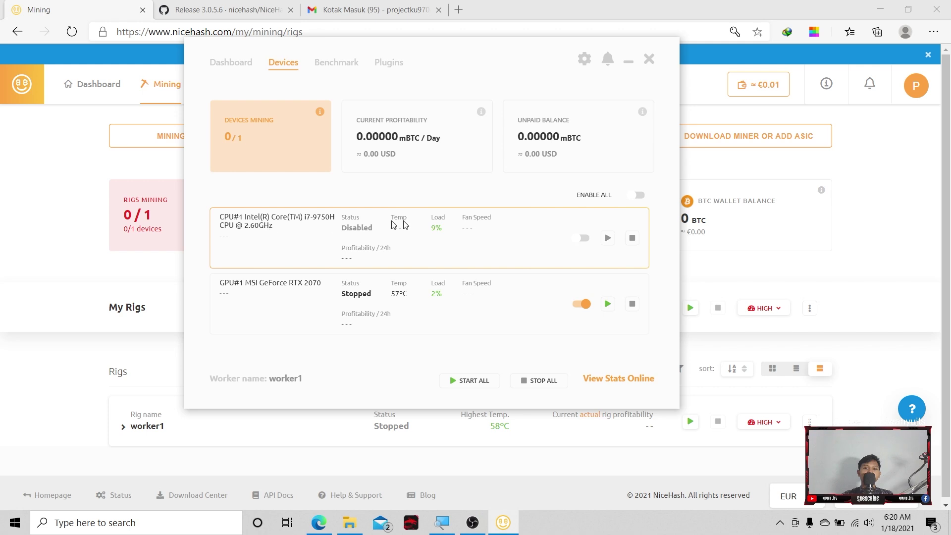
{"action": "left_click", "coordinate": [632, 196]}
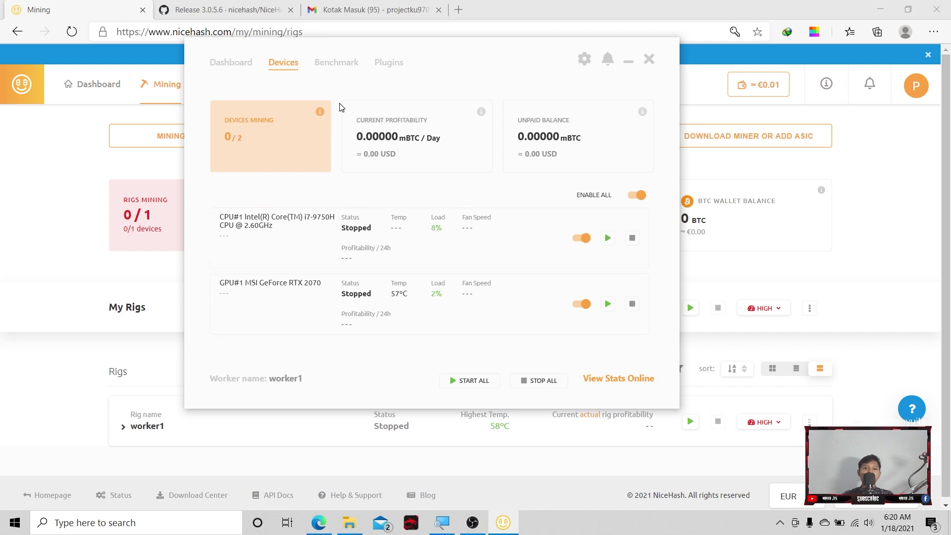
{"action": "left_click", "coordinate": [341, 63]}
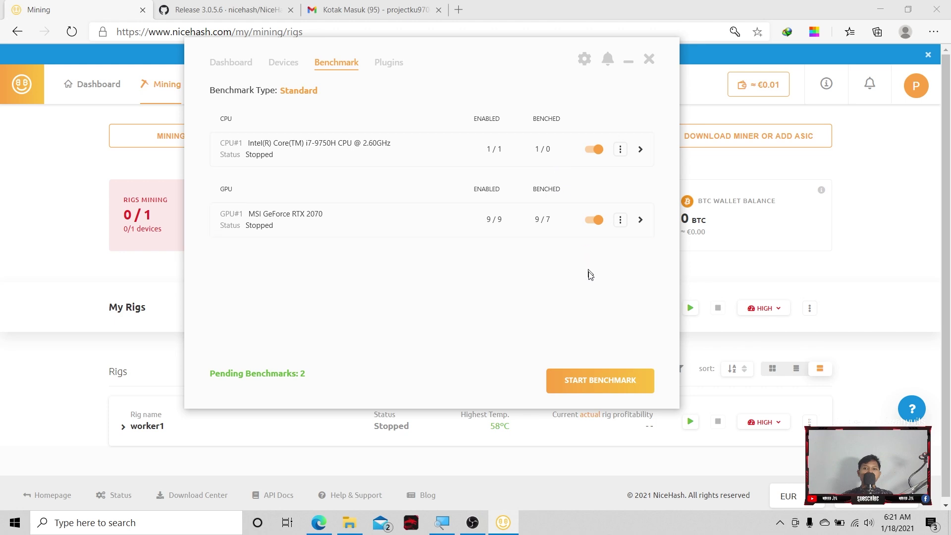
{"action": "left_click", "coordinate": [604, 380]}
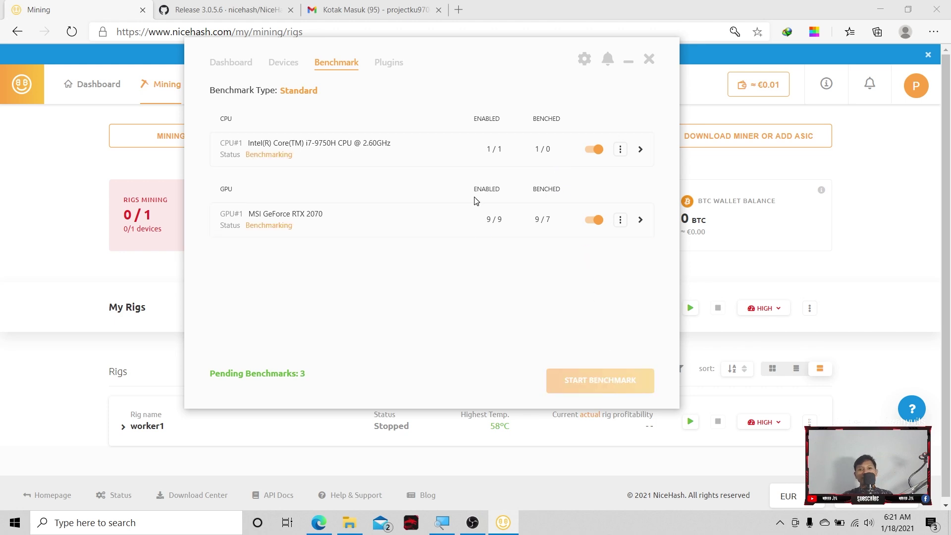
Switch to MSI Dragon Center, check the Performance profile in System Tuner, and close its window.
{"action": "left_click", "coordinate": [411, 521]}
{"action": "left_click", "coordinate": [377, 435]}
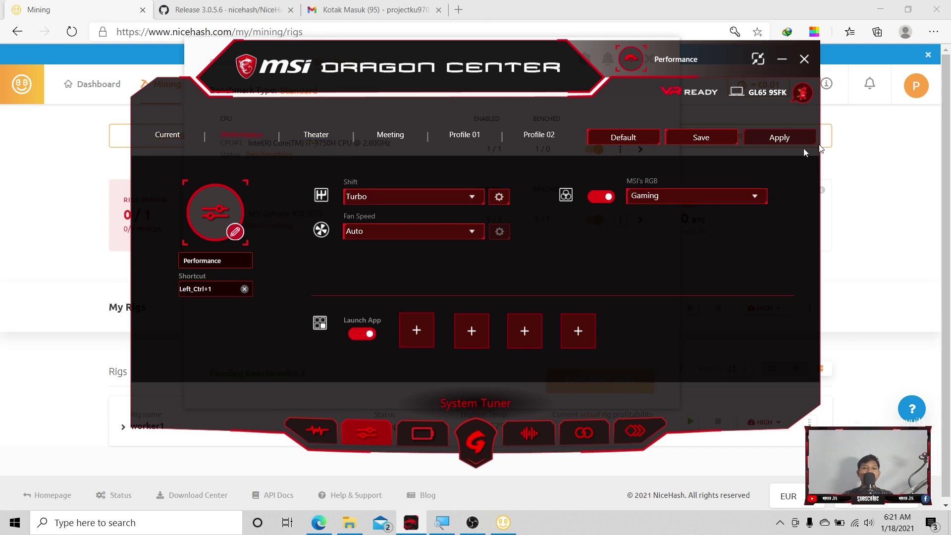
{"action": "left_click", "coordinate": [804, 59]}
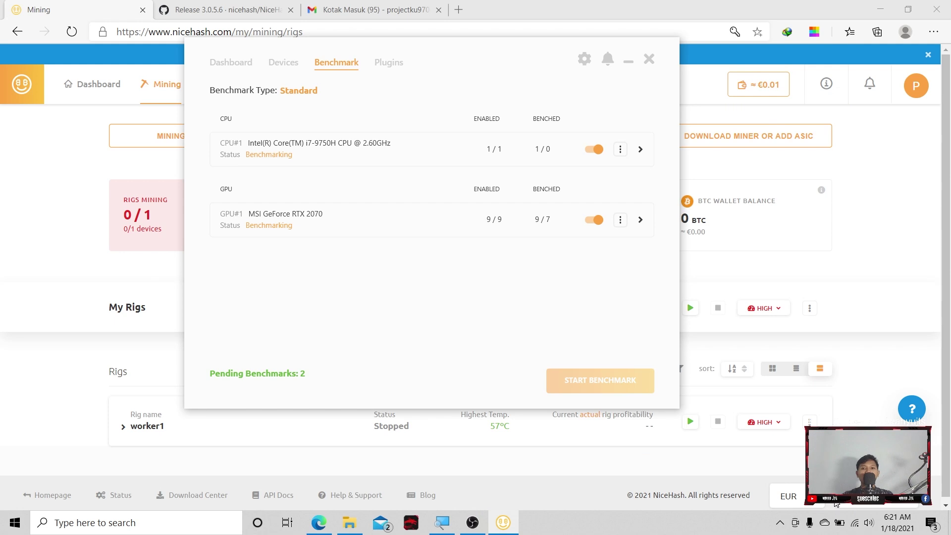
Check the Wi-Fi connection, the hidden background apps and the Windows notifications while the benchmark runs.
{"action": "left_click", "coordinate": [855, 522]}
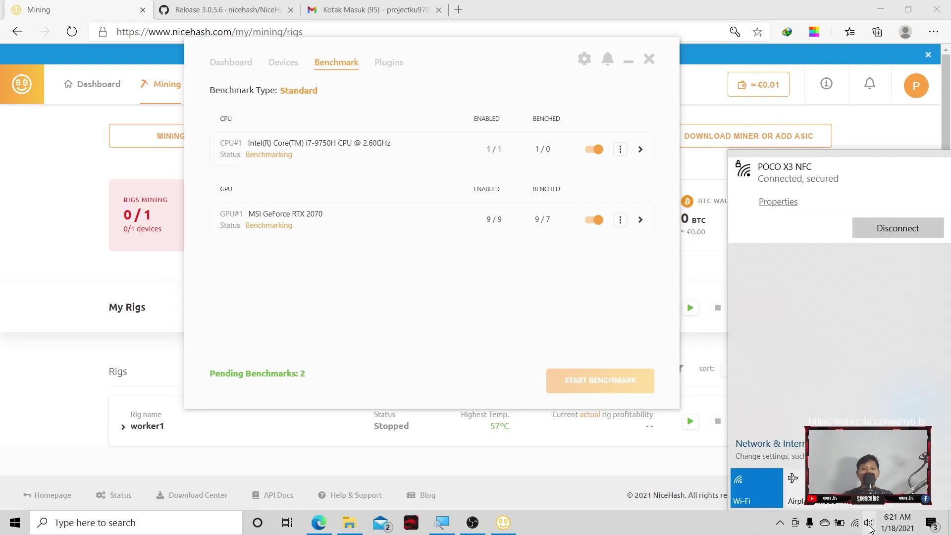
{"action": "left_click", "coordinate": [778, 523]}
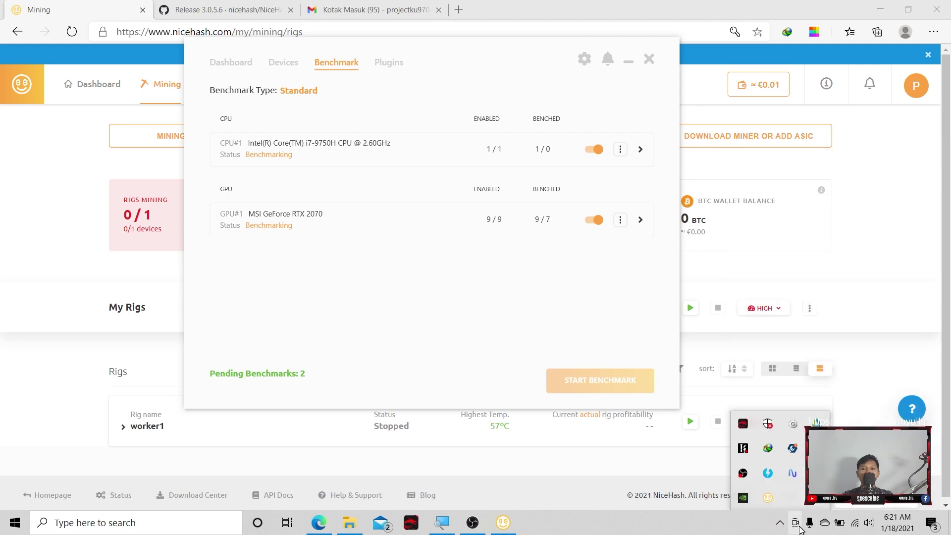
{"action": "left_click", "coordinate": [781, 525]}
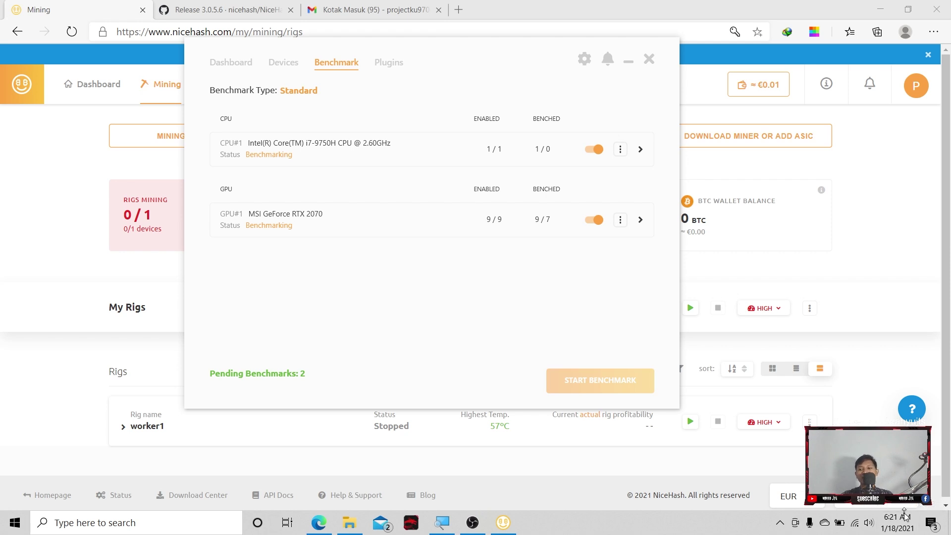
{"action": "left_click", "coordinate": [931, 523]}
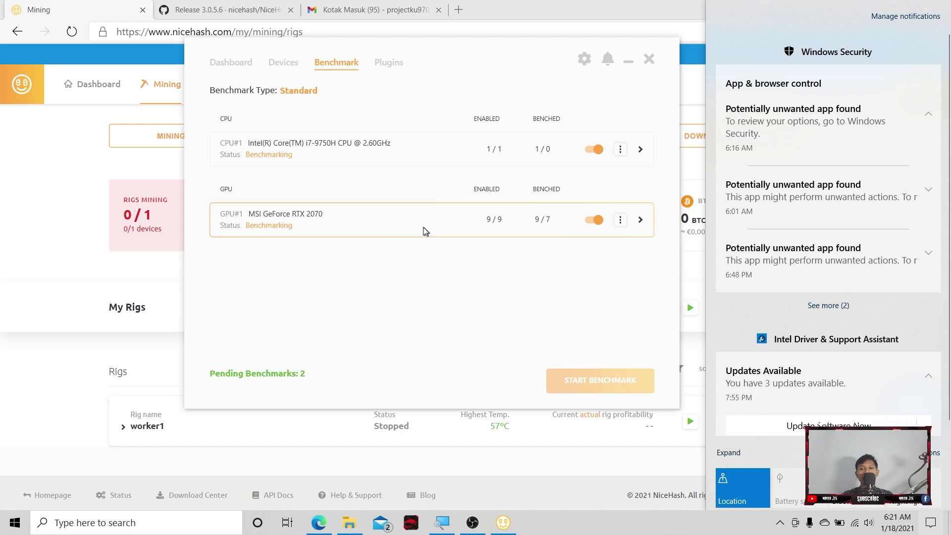
{"action": "left_click", "coordinate": [447, 308]}
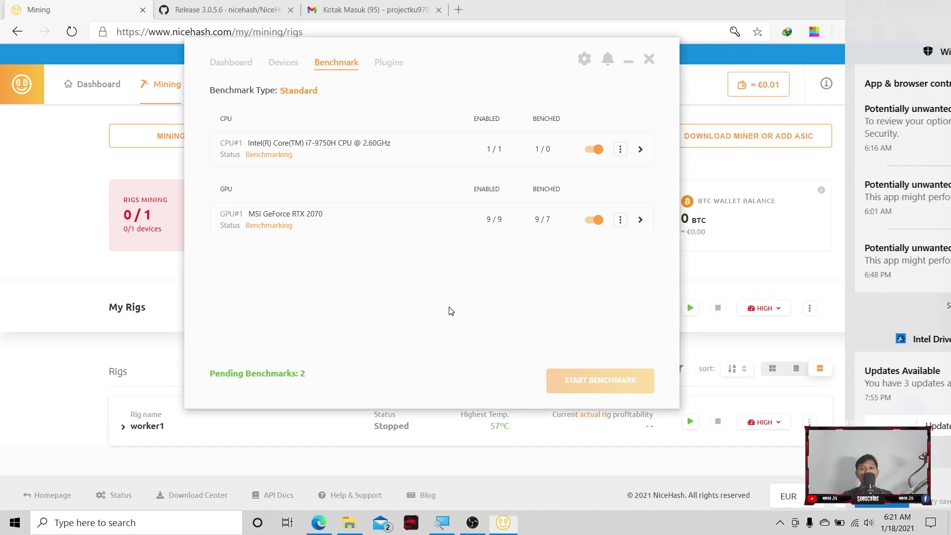
{"action": "left_click", "coordinate": [839, 522]}
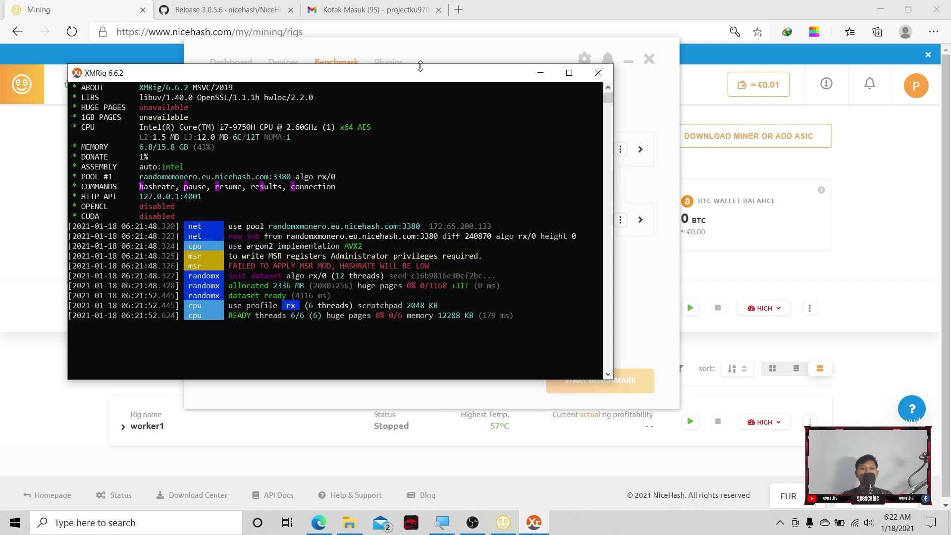
Move the XMRig and NBMiner console windows aside and bring the NiceHash Miner window to the front.
{"action": "left_click_drag", "start_coordinate": [359, 77], "coordinate": [745, 227]}
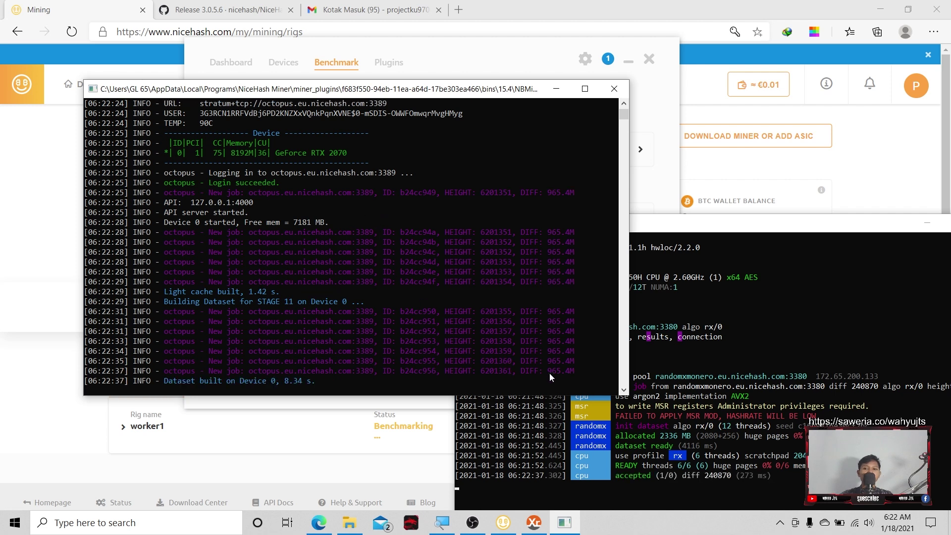
{"action": "left_click_drag", "start_coordinate": [372, 93], "coordinate": [752, 93]}
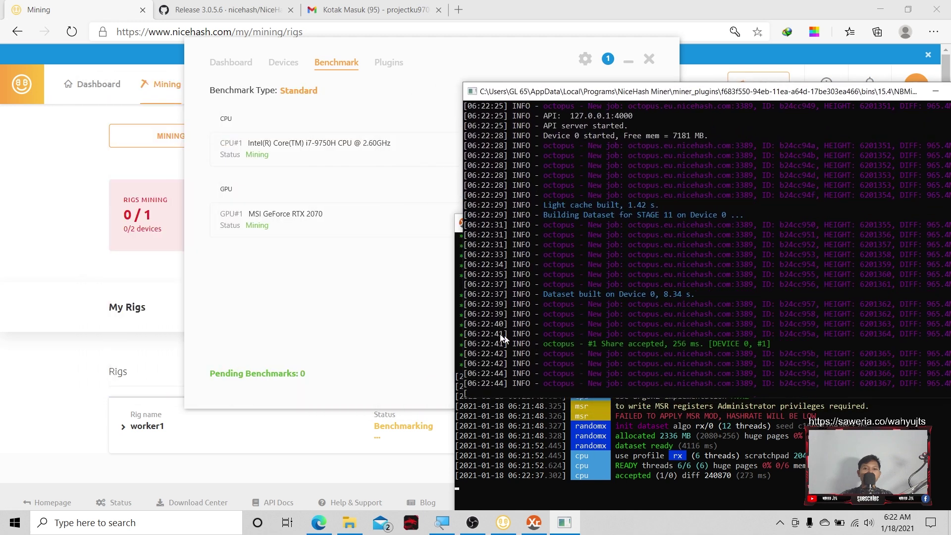
{"action": "left_click", "coordinate": [331, 279]}
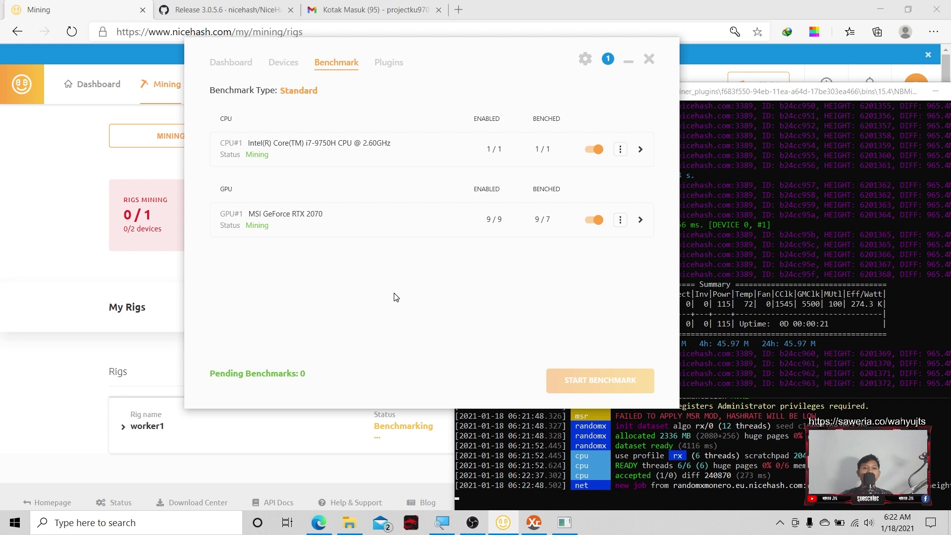
View the mining status, load, temperature and profitability of both devices on the Devices page.
{"action": "left_click", "coordinate": [285, 63]}
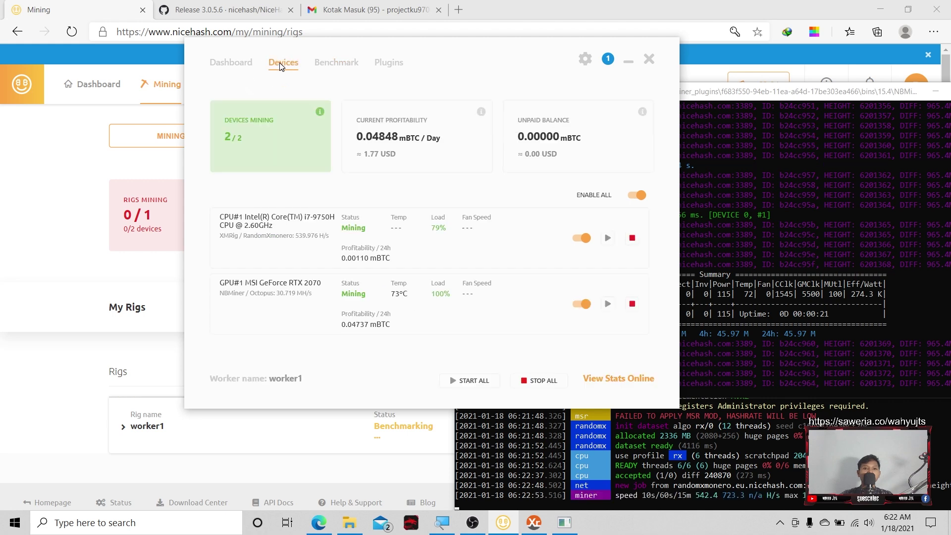
{"action": "mouse_move", "coordinate": [271, 132]}
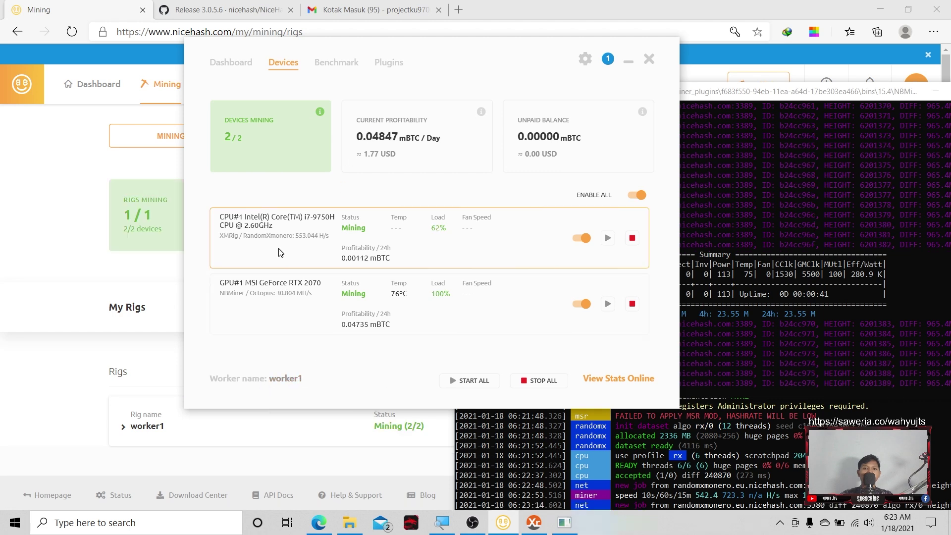
{"action": "mouse_move", "coordinate": [282, 385]}
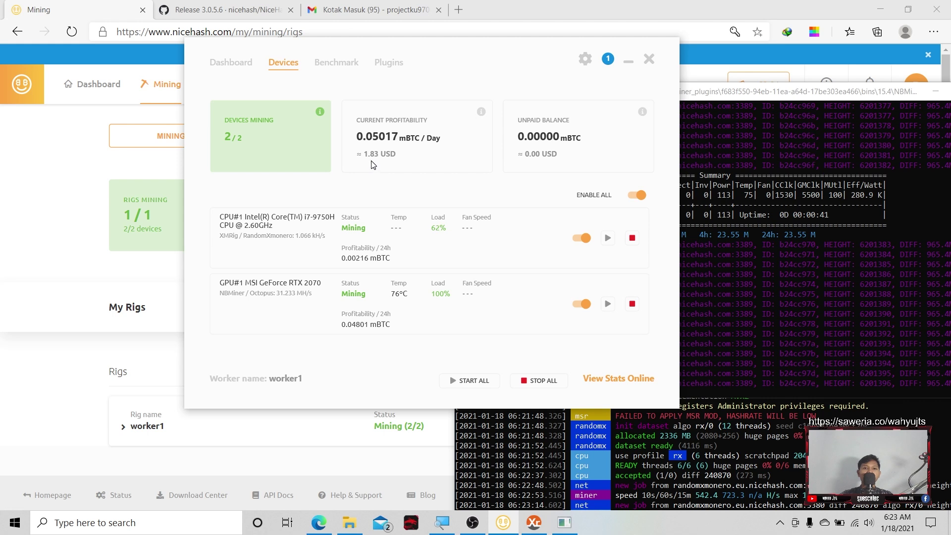
Bring the NBMiner and XMRig consoles forward in turn to examine the GPU and CPU mining logs.
{"action": "left_click_drag", "start_coordinate": [735, 97], "coordinate": [718, 78]}
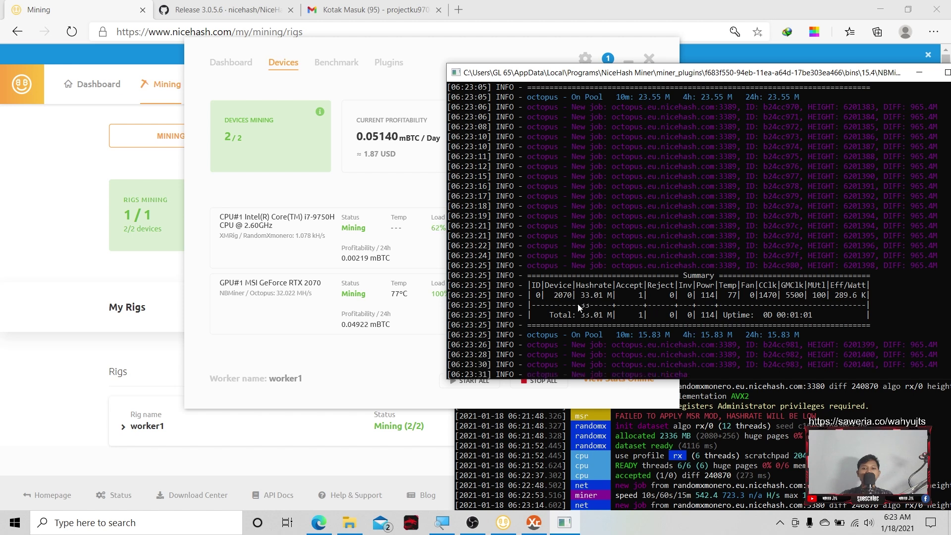
{"action": "left_click", "coordinate": [863, 404]}
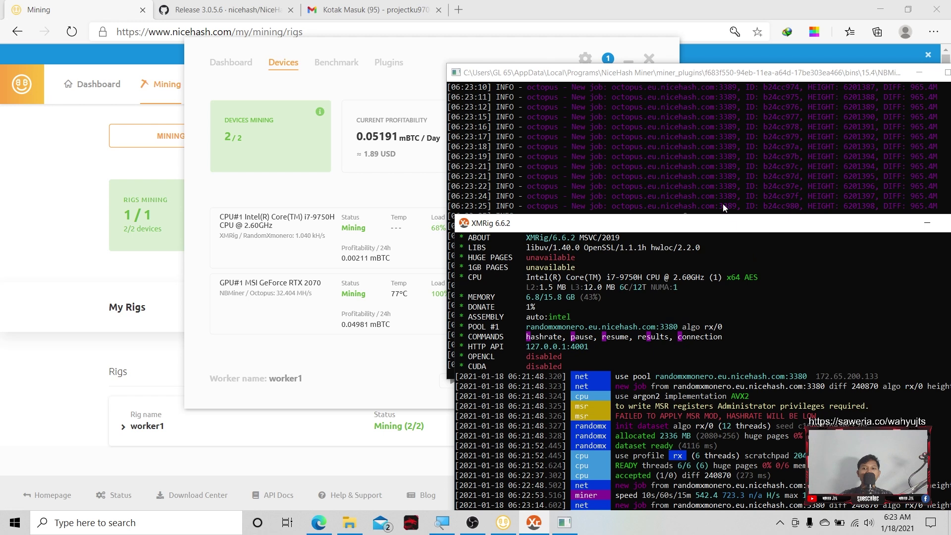
{"action": "left_click_drag", "start_coordinate": [723, 223], "coordinate": [611, 118]}
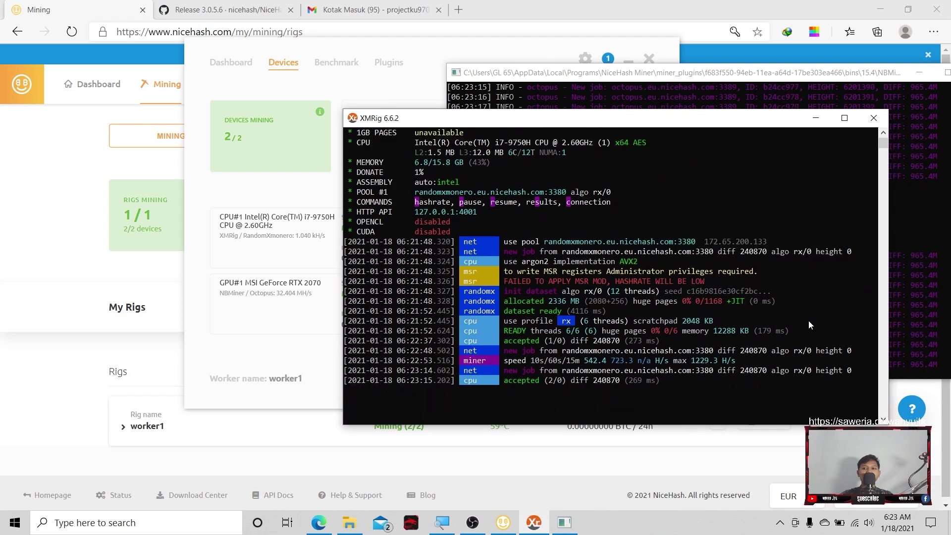
{"action": "scroll", "coordinate": [808, 319], "scroll_direction": "down", "scroll_amount": 1}
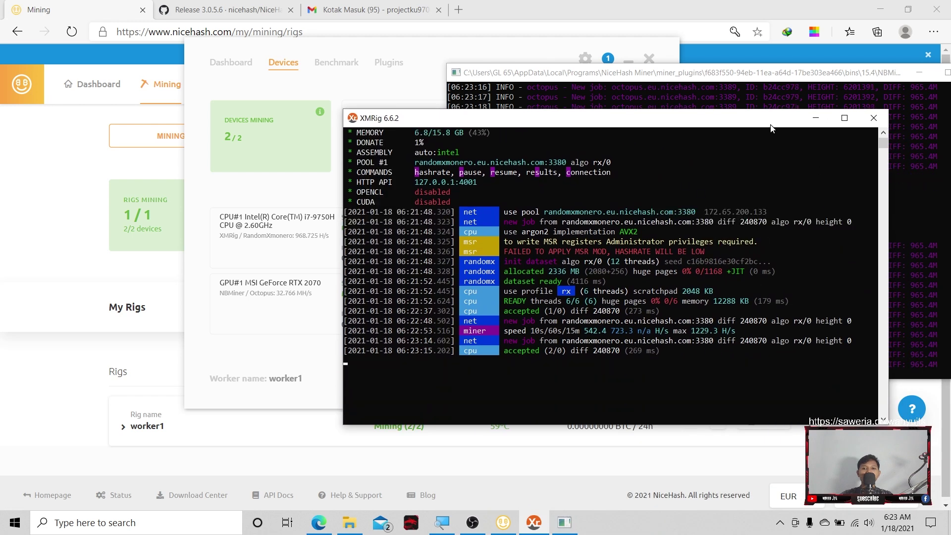
{"action": "left_click_drag", "start_coordinate": [760, 122], "coordinate": [865, 235]}
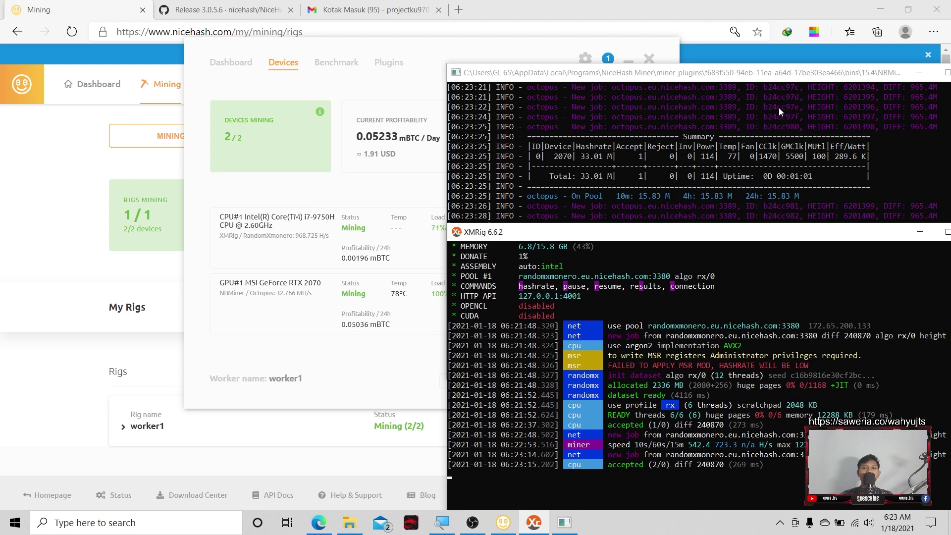
{"action": "left_click", "coordinate": [779, 107]}
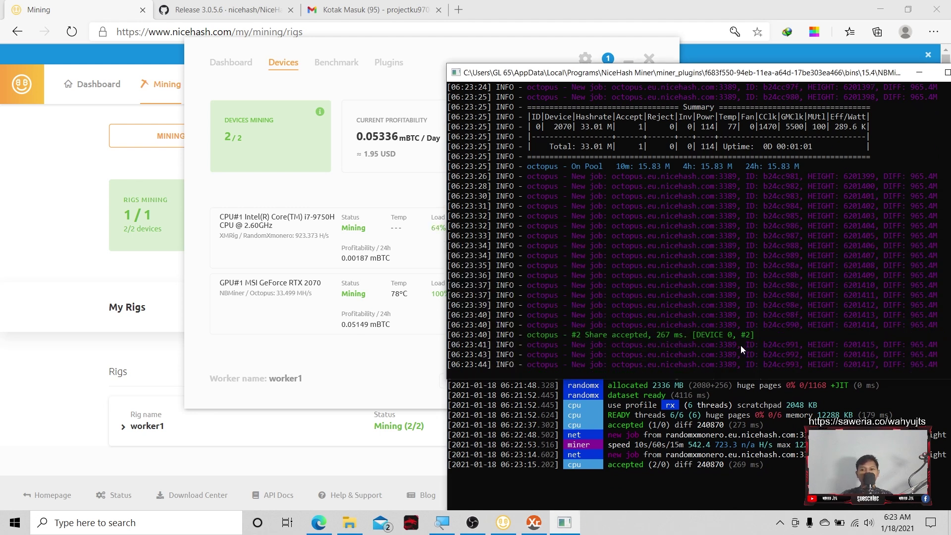
Rearrange the two consoles to compare NBMiner's hashrate summary with XMRig's speed log, and return to the NiceHash Miner window.
{"action": "left_click_drag", "start_coordinate": [727, 78], "coordinate": [588, 66]}
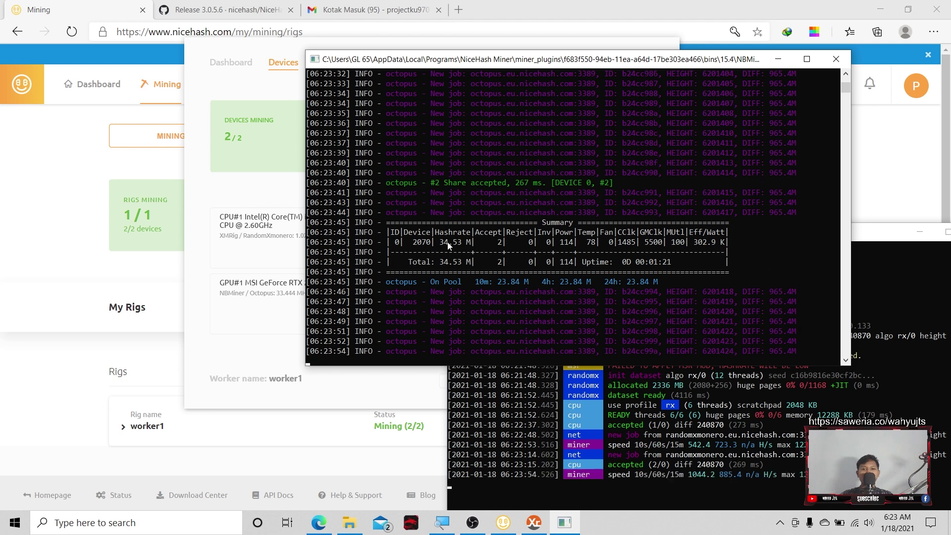
{"action": "left_click_drag", "start_coordinate": [899, 239], "coordinate": [748, 177]}
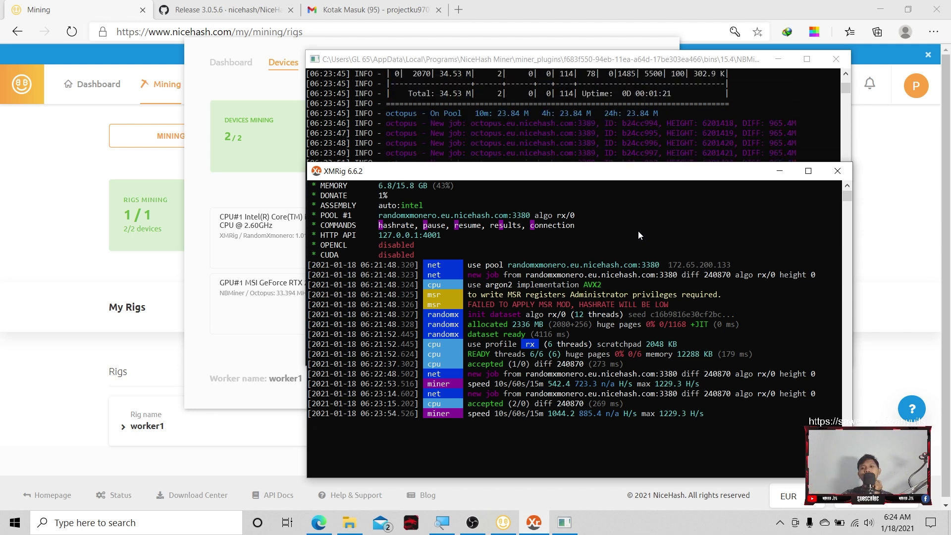
{"action": "left_click_drag", "start_coordinate": [650, 178], "coordinate": [753, 221]}
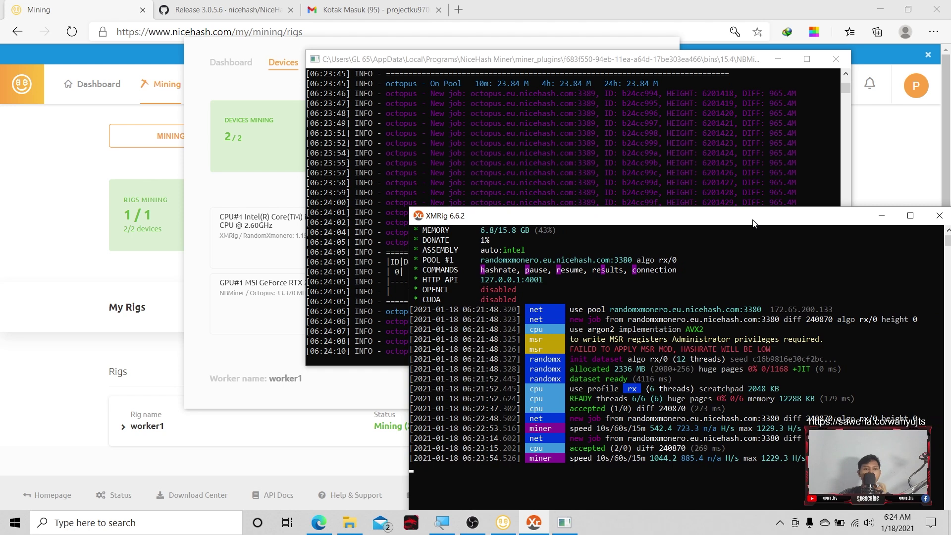
{"action": "left_click", "coordinate": [644, 181]}
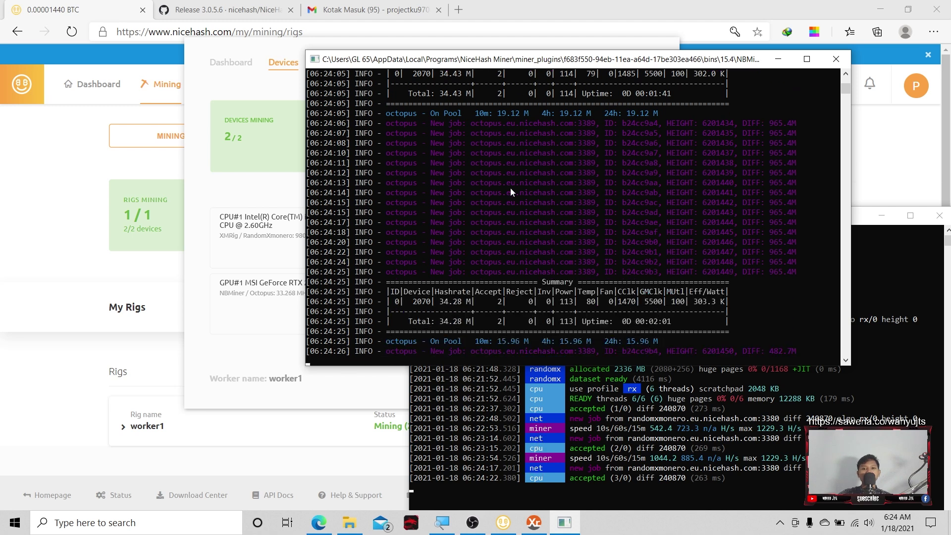
{"action": "left_click_drag", "start_coordinate": [514, 62], "coordinate": [687, 203]}
{"action": "left_click", "coordinate": [470, 51]}
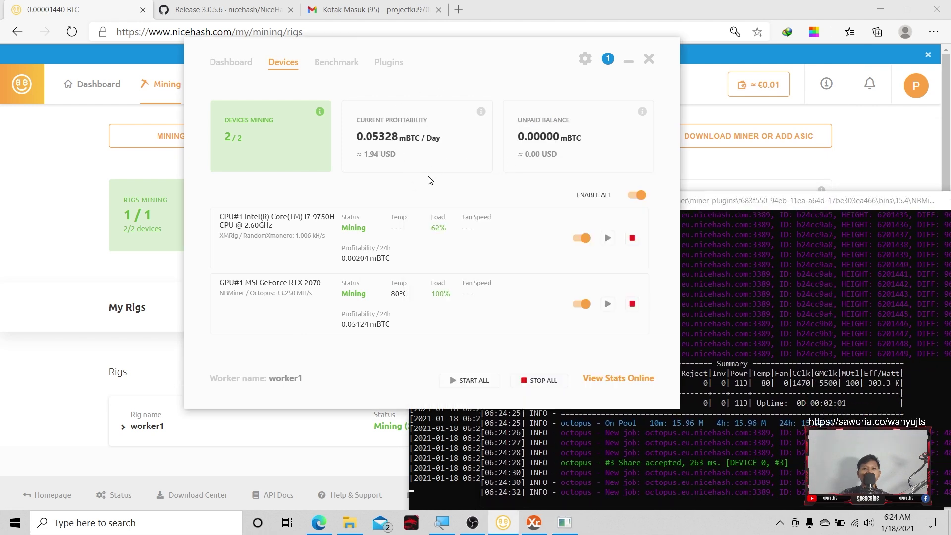
Review the miner's Dashboard, Devices and Benchmark pages during mining and return to the Dashboard.
{"action": "left_click", "coordinate": [246, 66]}
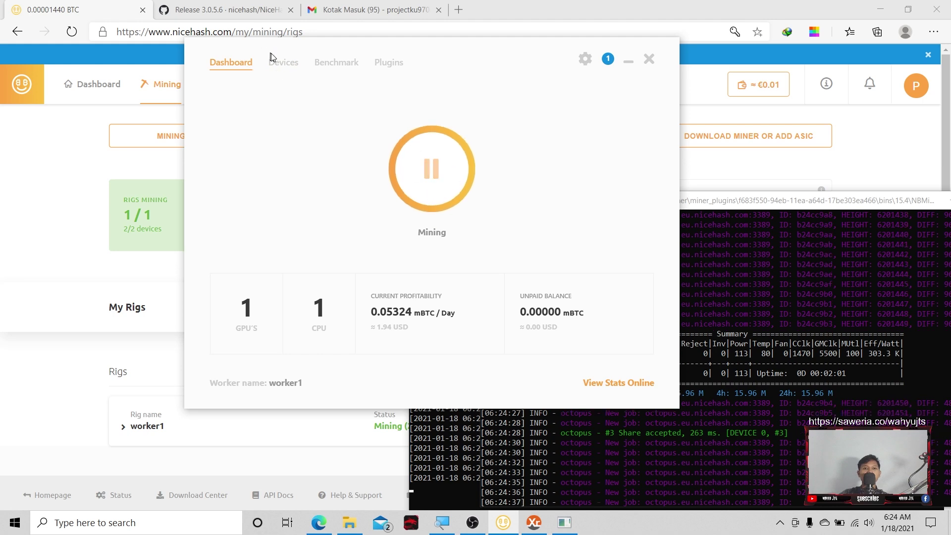
{"action": "left_click", "coordinate": [282, 62]}
{"action": "left_click", "coordinate": [335, 65]}
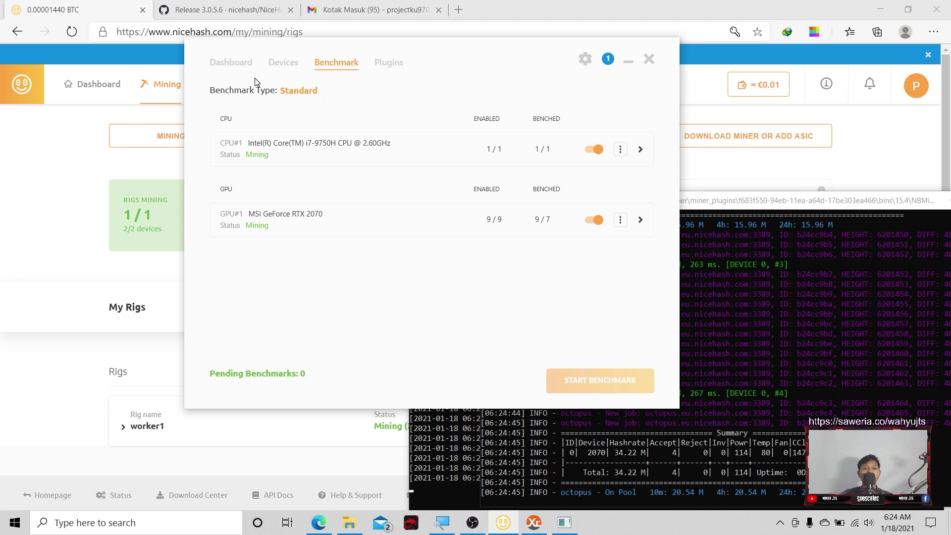
{"action": "left_click", "coordinate": [231, 63]}
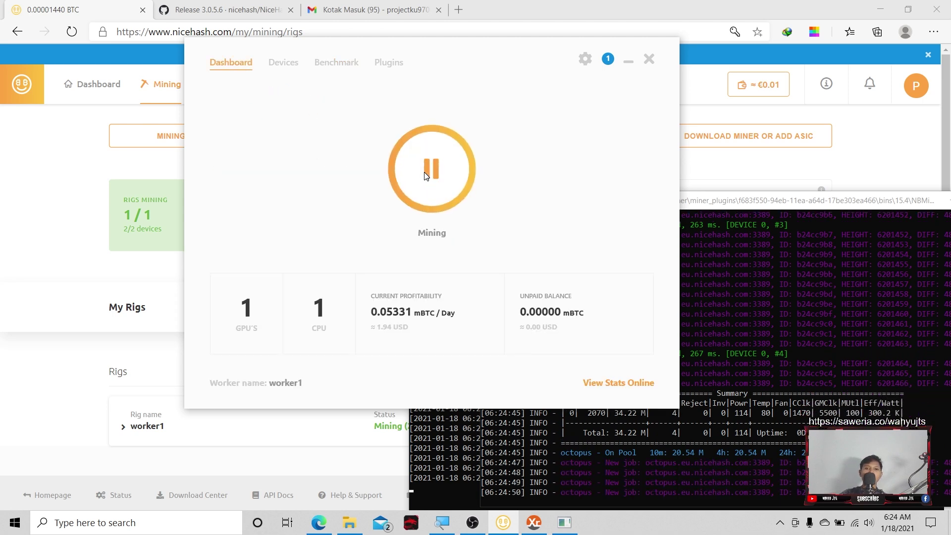
Browse the list of installed and available miner plugins.
{"action": "left_click", "coordinate": [387, 66]}
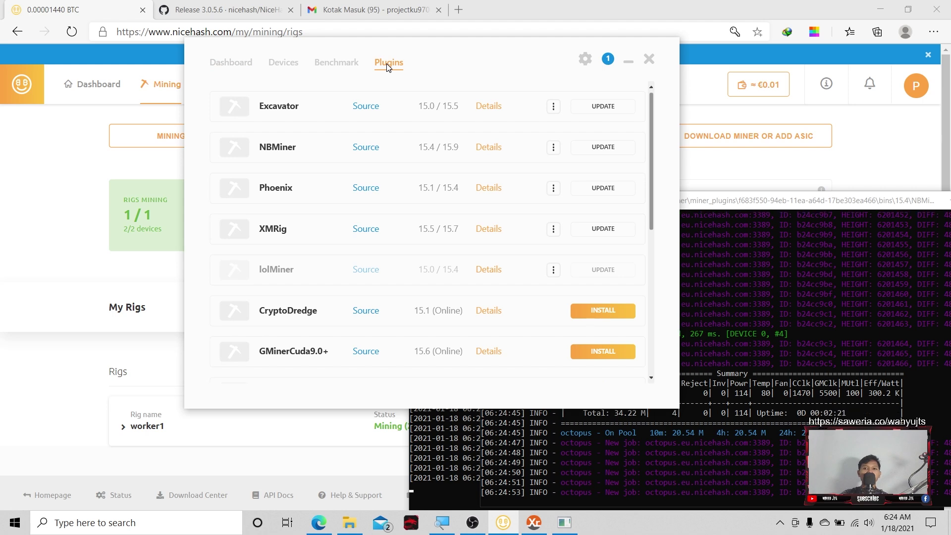
{"action": "scroll", "coordinate": [391, 287], "scroll_direction": "down", "scroll_amount": 3}
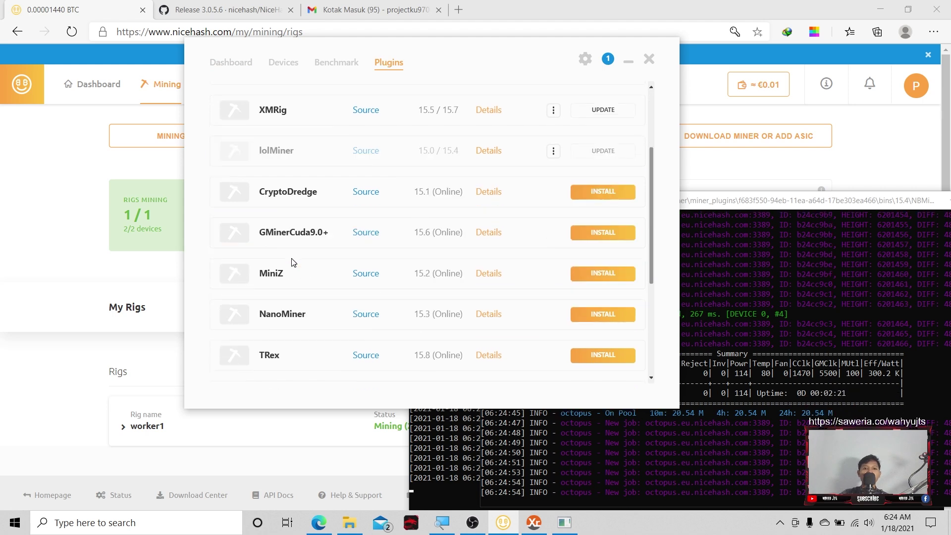
{"action": "scroll", "coordinate": [294, 209], "scroll_direction": "down", "scroll_amount": 3}
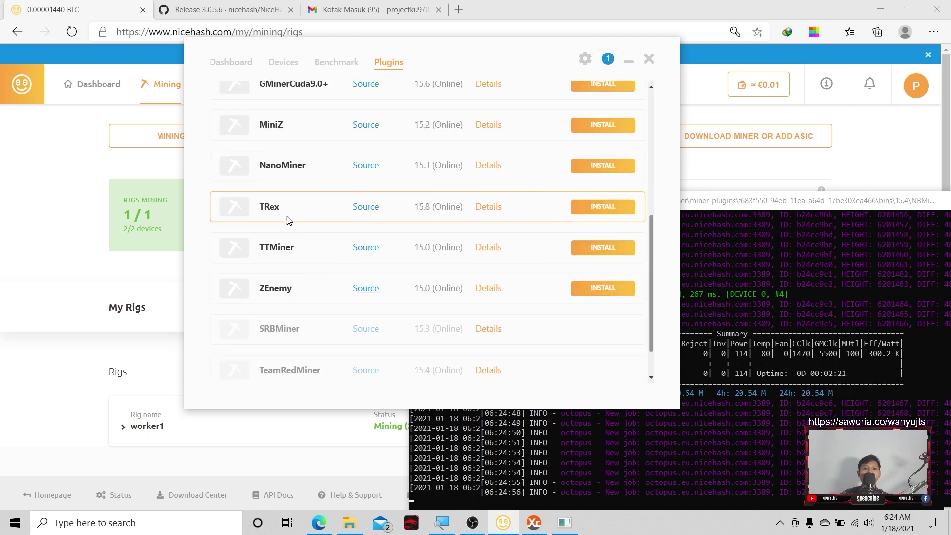
Examine the plugins still available to install, from CryptoDredge down to WildRig, and return to the installed ones.
{"action": "scroll", "coordinate": [292, 219], "scroll_direction": "up", "scroll_amount": 5}
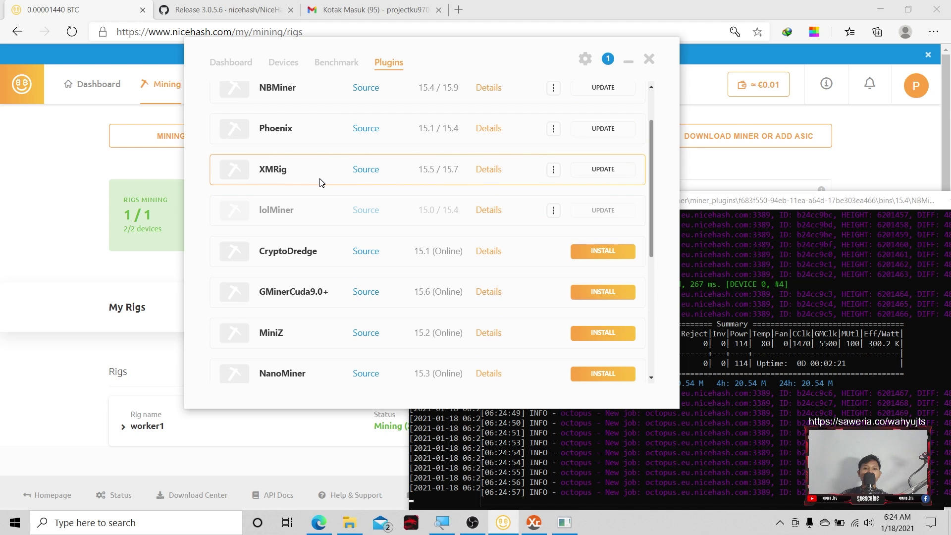
{"action": "scroll", "coordinate": [319, 182], "scroll_direction": "up", "scroll_amount": 1}
{"action": "scroll", "coordinate": [319, 172], "scroll_direction": "down", "scroll_amount": 5}
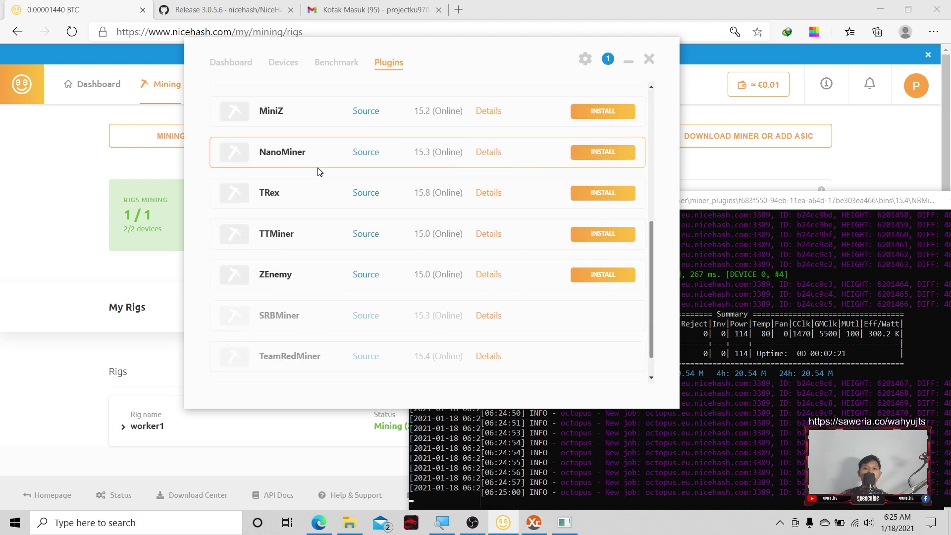
{"action": "scroll", "coordinate": [286, 223], "scroll_direction": "up", "scroll_amount": 1}
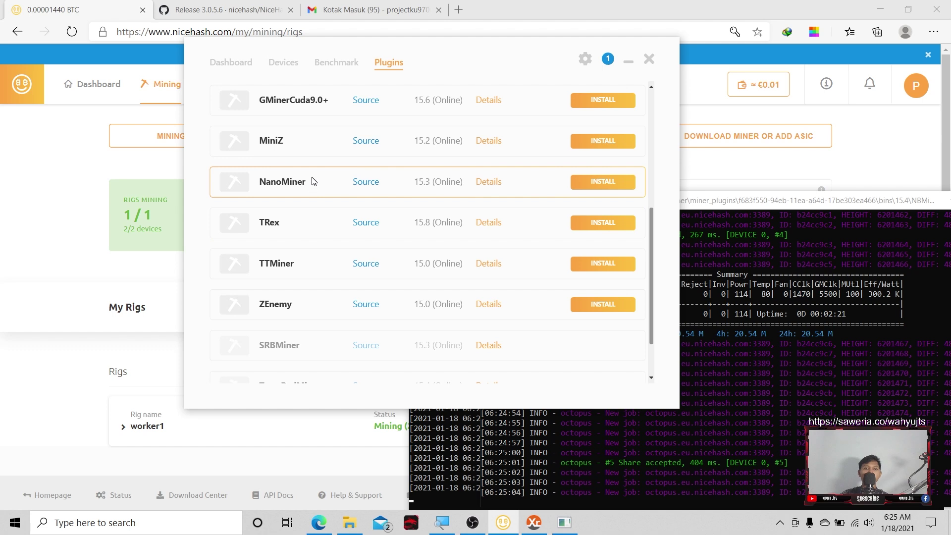
{"action": "scroll", "coordinate": [312, 182], "scroll_direction": "up", "scroll_amount": 1}
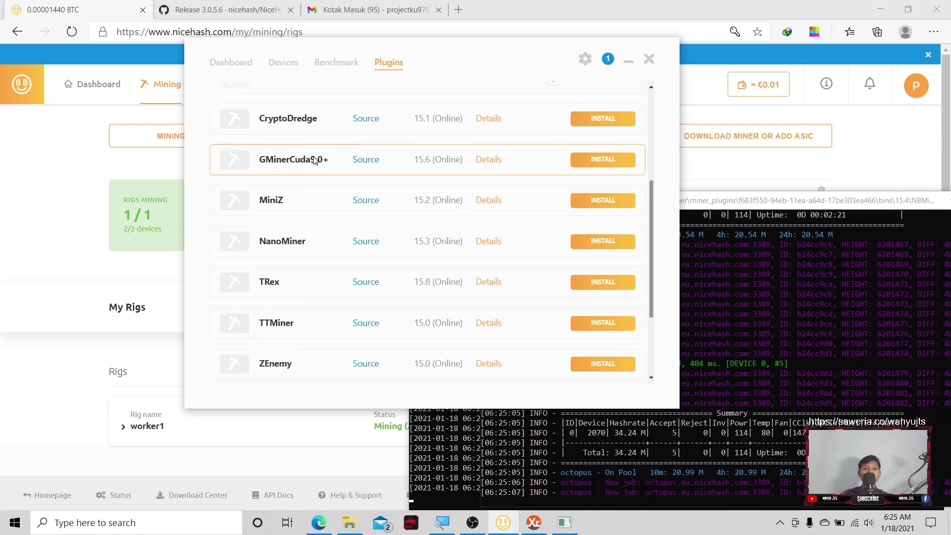
{"action": "scroll", "coordinate": [313, 158], "scroll_direction": "down", "scroll_amount": 2}
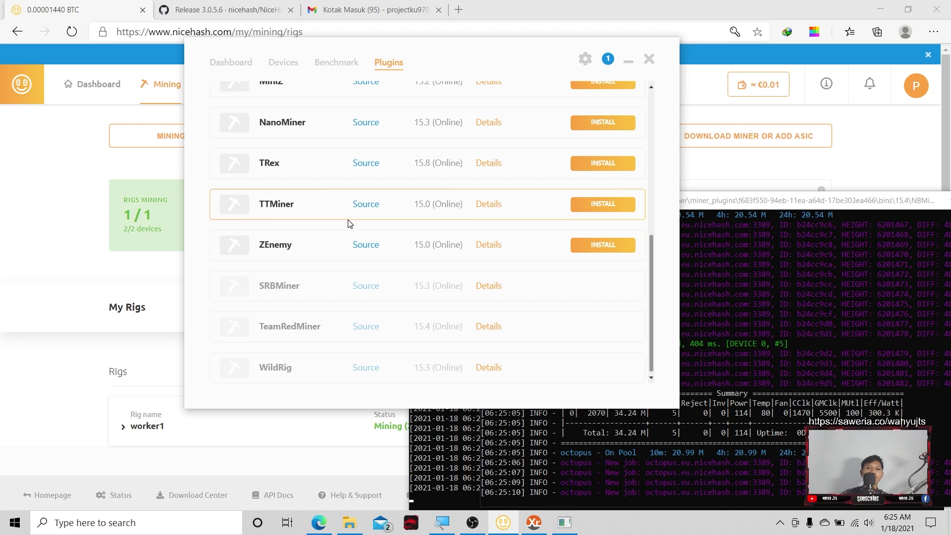
{"action": "scroll", "coordinate": [392, 217], "scroll_direction": "up", "scroll_amount": 5}
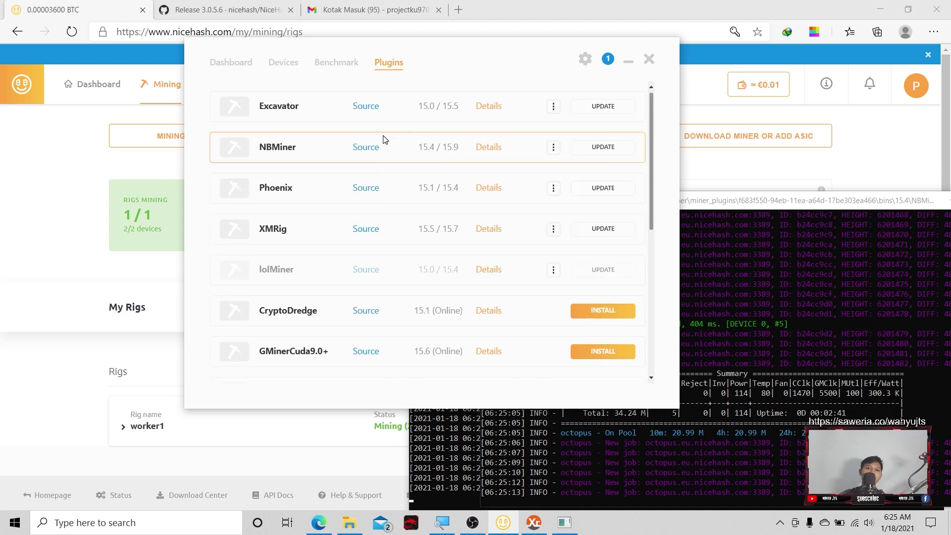
Check the miner's Benchmark and Devices pages and bring the NBMiner console forward to examine its log.
{"action": "left_click", "coordinate": [349, 63]}
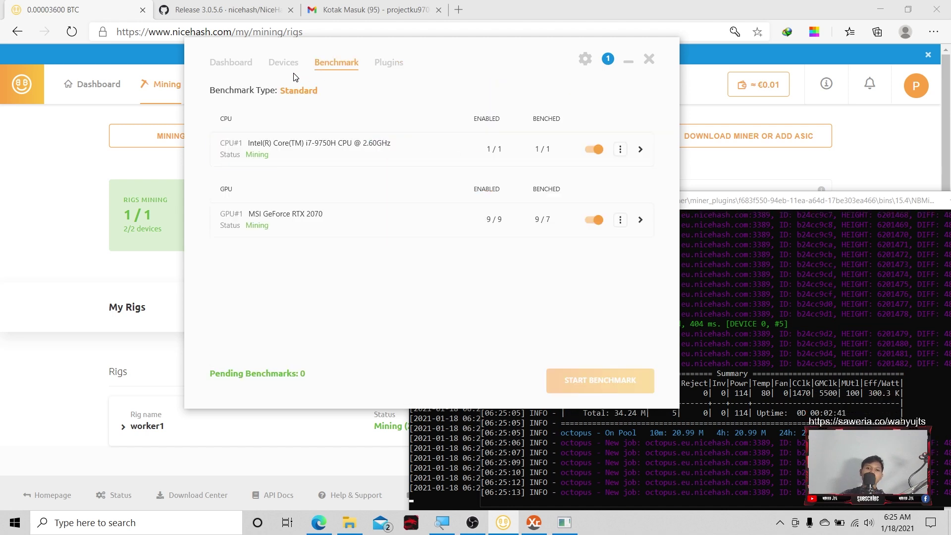
{"action": "left_click", "coordinate": [286, 70]}
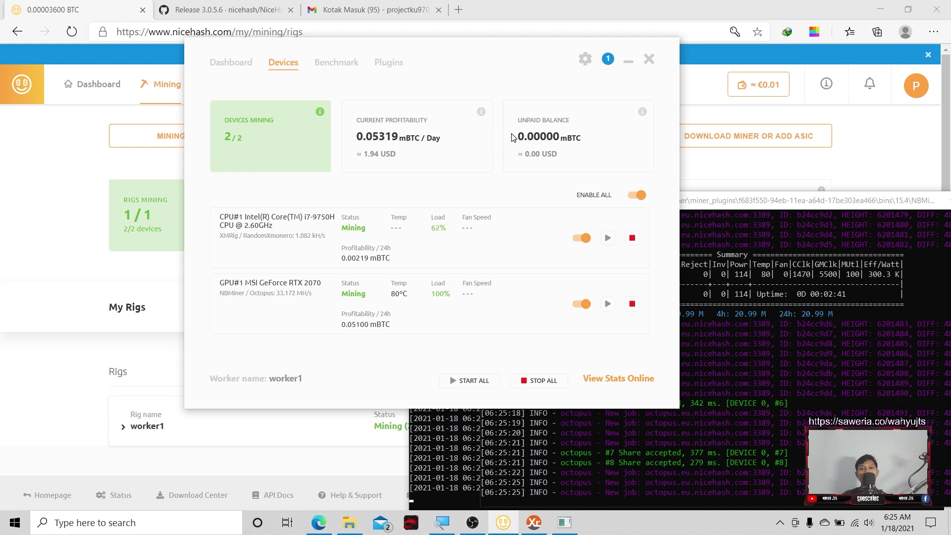
{"action": "left_click_drag", "start_coordinate": [745, 201], "coordinate": [693, 107]}
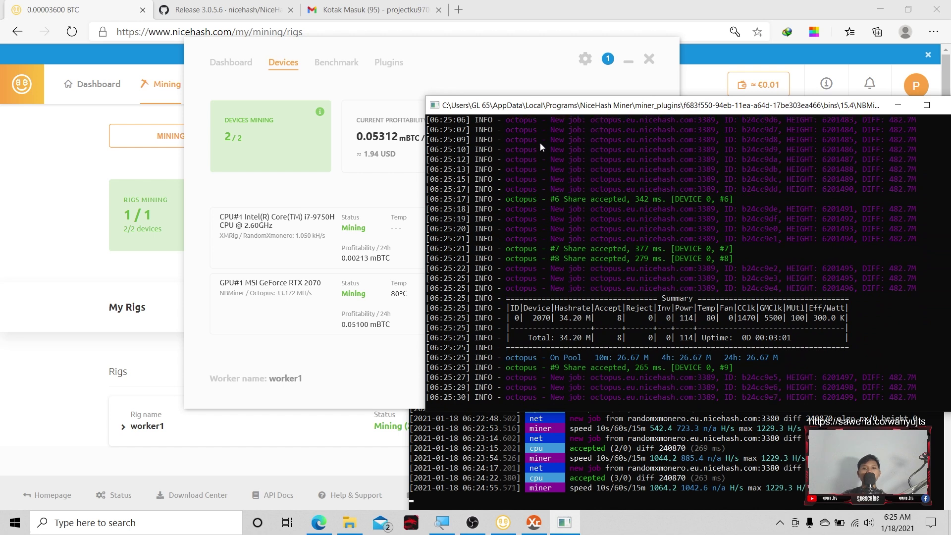
{"action": "left_click_drag", "start_coordinate": [523, 109], "coordinate": [544, 191]}
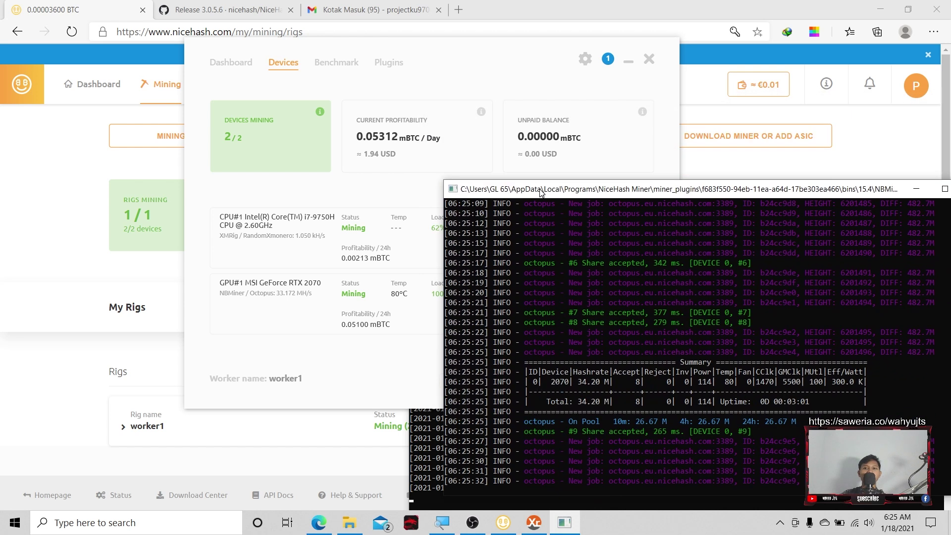
Read the details of the failed benchmarks notification and check the Benchmark page.
{"action": "left_click", "coordinate": [609, 59]}
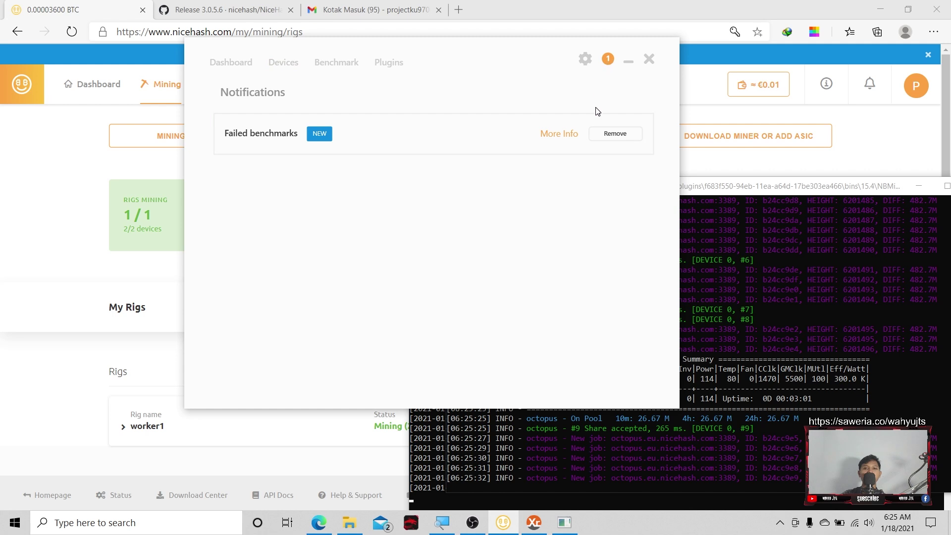
{"action": "left_click", "coordinate": [547, 134]}
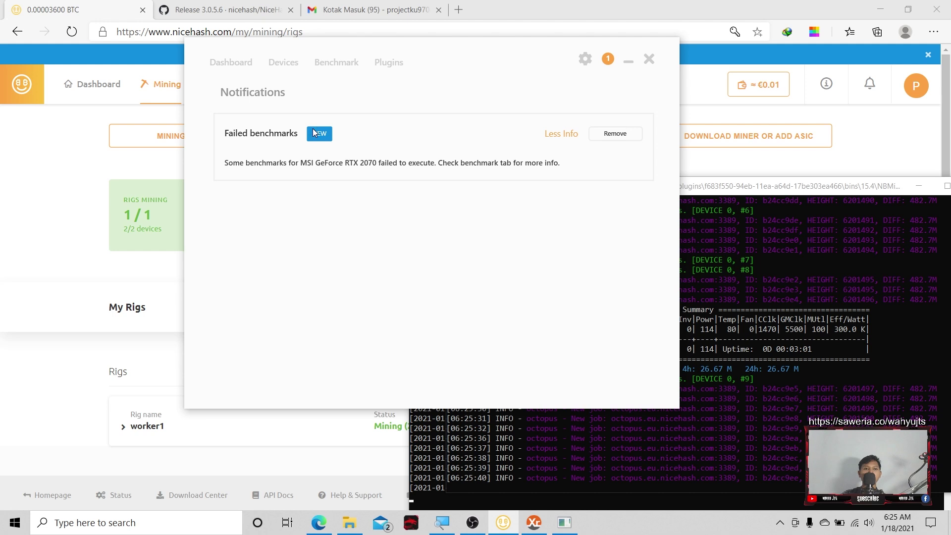
{"action": "left_click", "coordinate": [346, 63]}
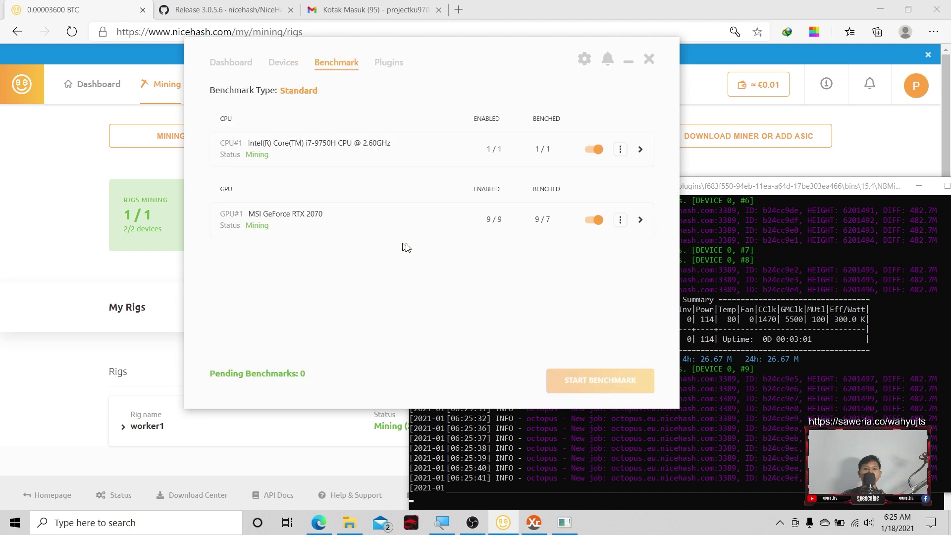
Move the NBMiner and XMRig consoles over the miner window to inspect NBMiner's summary and XMRig's full log.
{"action": "left_click_drag", "start_coordinate": [628, 190], "coordinate": [617, 183]}
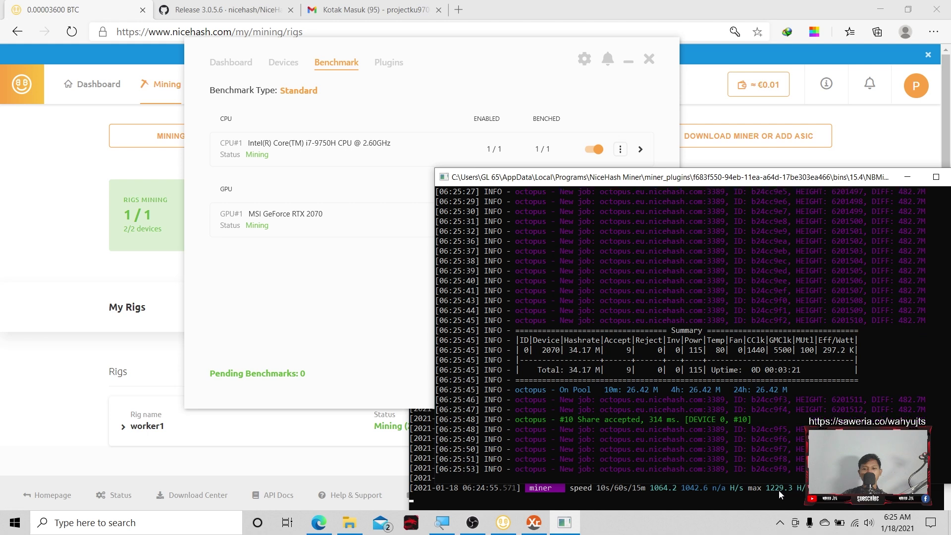
{"action": "scroll", "coordinate": [617, 301], "scroll_direction": "down", "scroll_amount": 3}
{"action": "left_click_drag", "start_coordinate": [631, 184], "coordinate": [425, 84]}
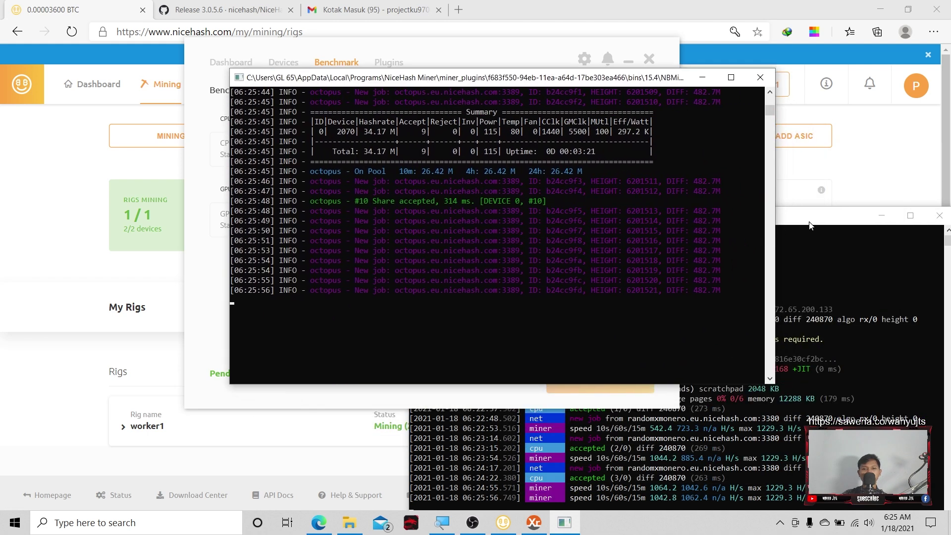
{"action": "scroll", "coordinate": [518, 265], "scroll_direction": "up", "scroll_amount": 1}
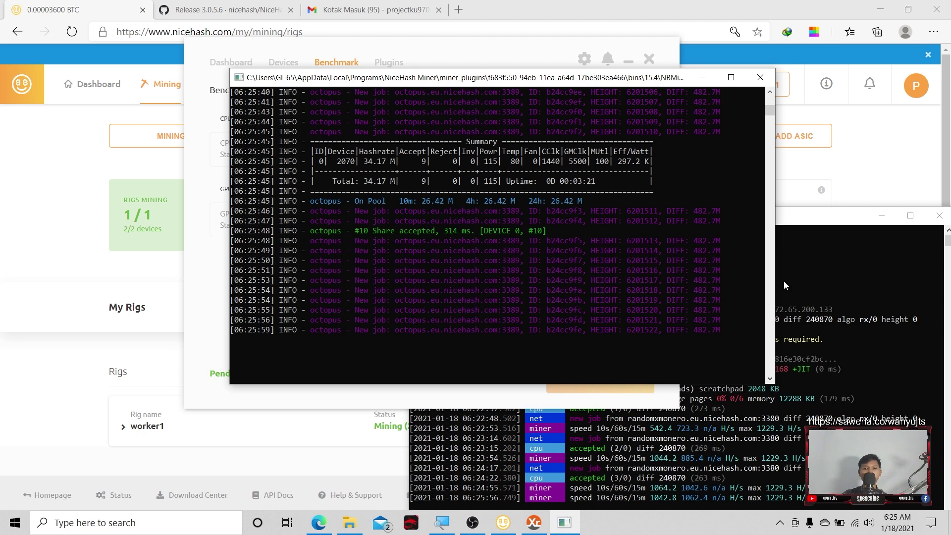
{"action": "left_click_drag", "start_coordinate": [812, 227], "coordinate": [713, 112]}
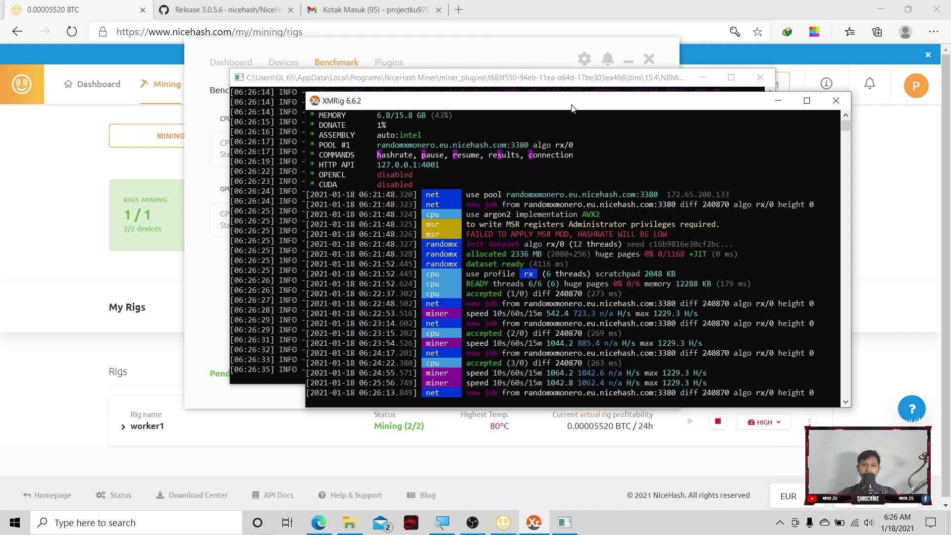
Arrange the NBMiner and XMRig consoles side by side across the screen and follow NBMiner's latest hashrate summaries.
{"action": "left_click_drag", "start_coordinate": [556, 106], "coordinate": [950, 183]}
{"action": "left_click", "coordinate": [250, 126]}
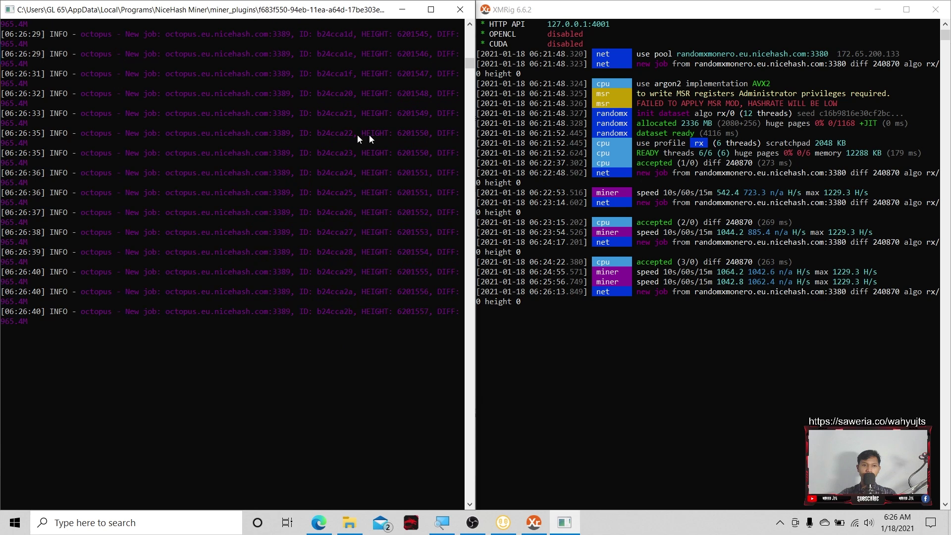
{"action": "scroll", "coordinate": [344, 221], "scroll_direction": "up", "scroll_amount": 3}
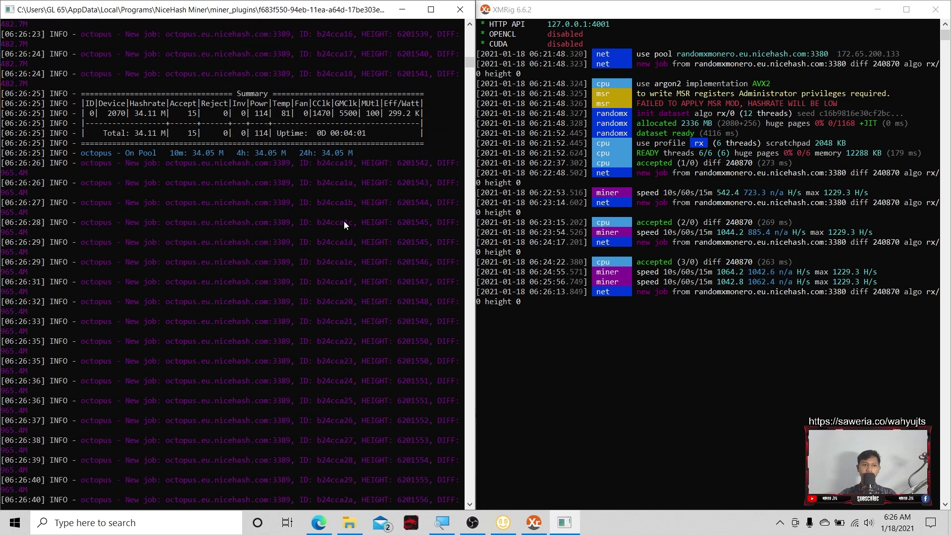
{"action": "scroll", "coordinate": [344, 221], "scroll_direction": "down", "scroll_amount": 5}
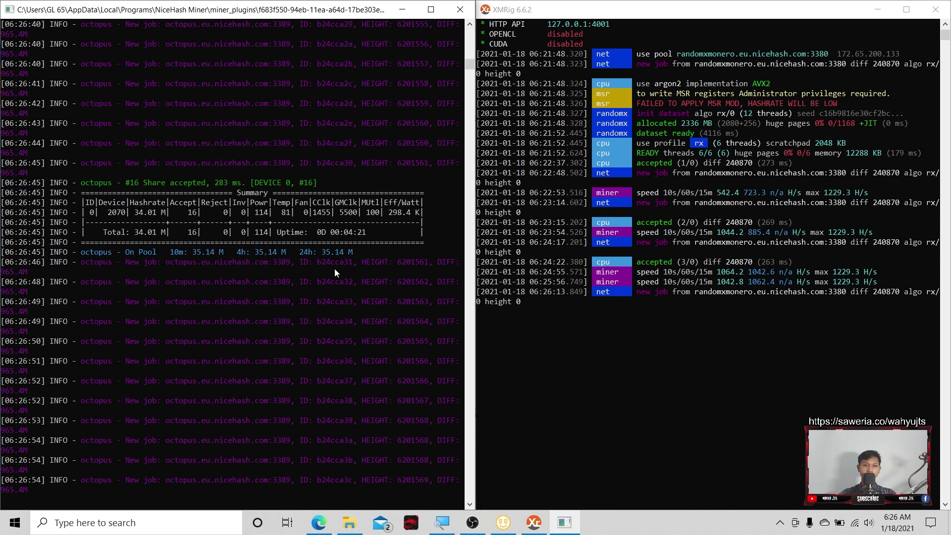
{"action": "scroll", "coordinate": [246, 264], "scroll_direction": "down", "scroll_amount": 5}
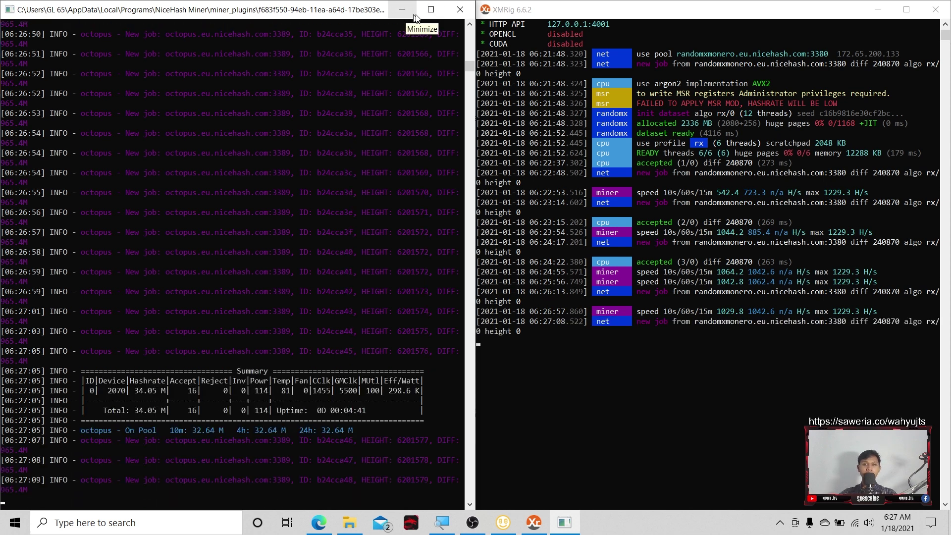
Take both consoles out of the side-by-side layout and check the profitability on NiceHash Miner's Devices page.
{"action": "left_click_drag", "start_coordinate": [384, 10], "coordinate": [550, 83]}
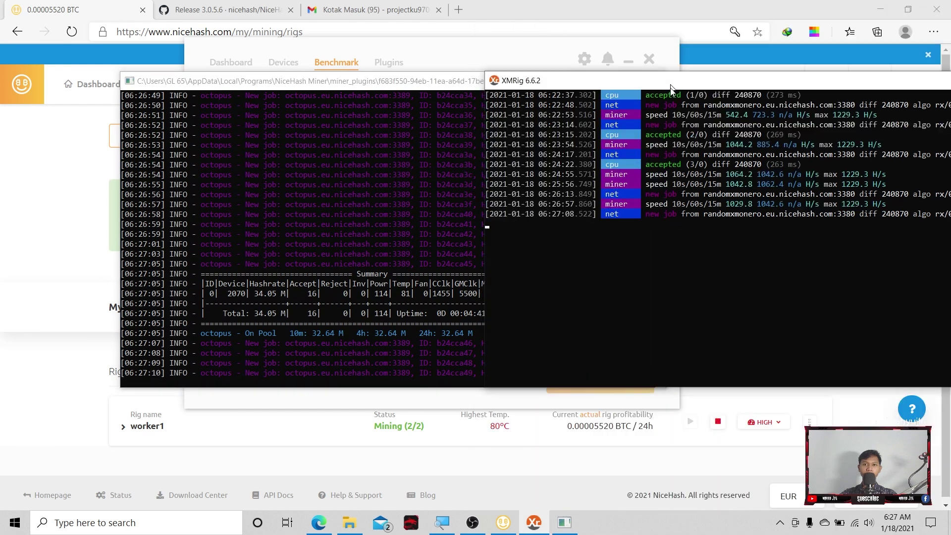
{"action": "left_click_drag", "start_coordinate": [408, 83], "coordinate": [815, 111]}
{"action": "left_click", "coordinate": [435, 252]}
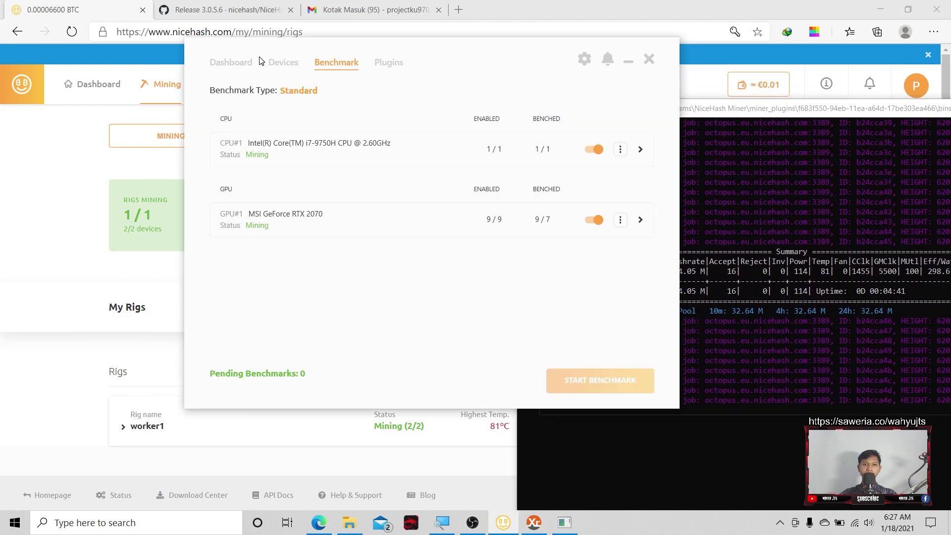
{"action": "left_click", "coordinate": [280, 63]}
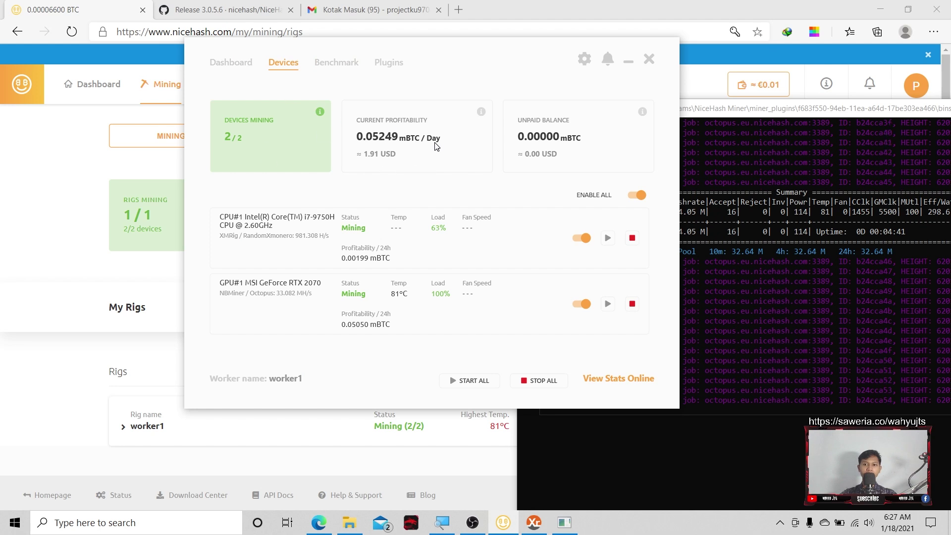
Move the miner window aside, review the refreshed rig manager page in the browser, and open the NiceHash account dashboard.
{"action": "left_click_drag", "start_coordinate": [325, 49], "coordinate": [709, 251]}
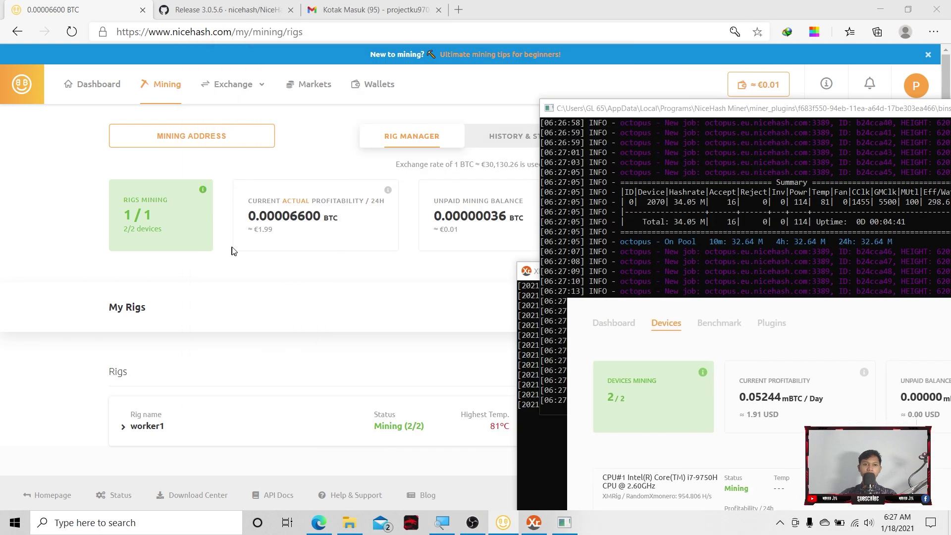
{"action": "left_click", "coordinate": [292, 250]}
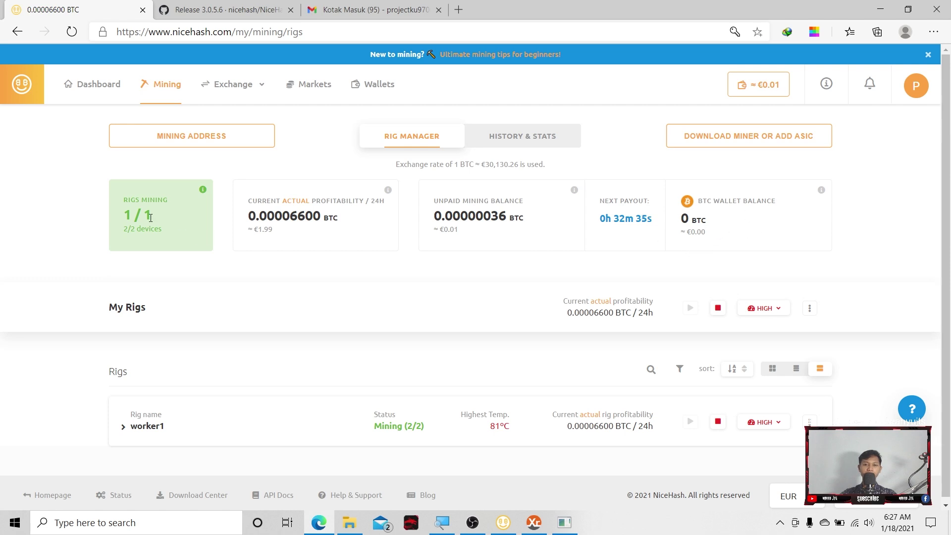
{"action": "left_click", "coordinate": [72, 32]}
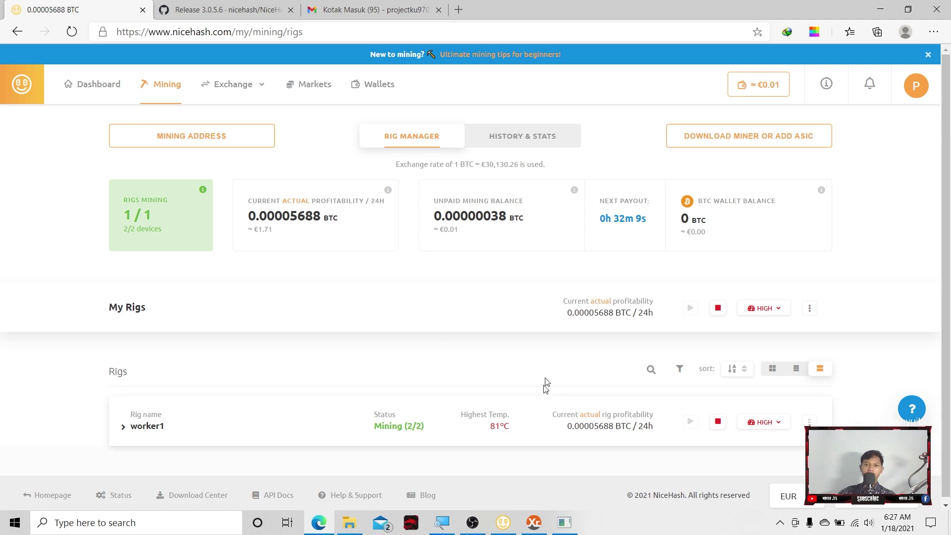
{"action": "scroll", "coordinate": [766, 236], "scroll_direction": "down", "scroll_amount": 1}
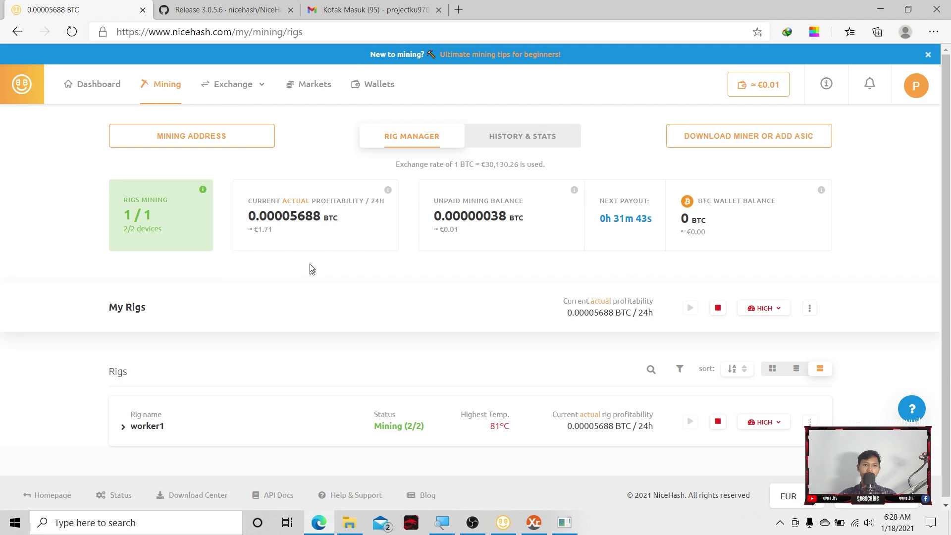
{"action": "left_click", "coordinate": [73, 32]}
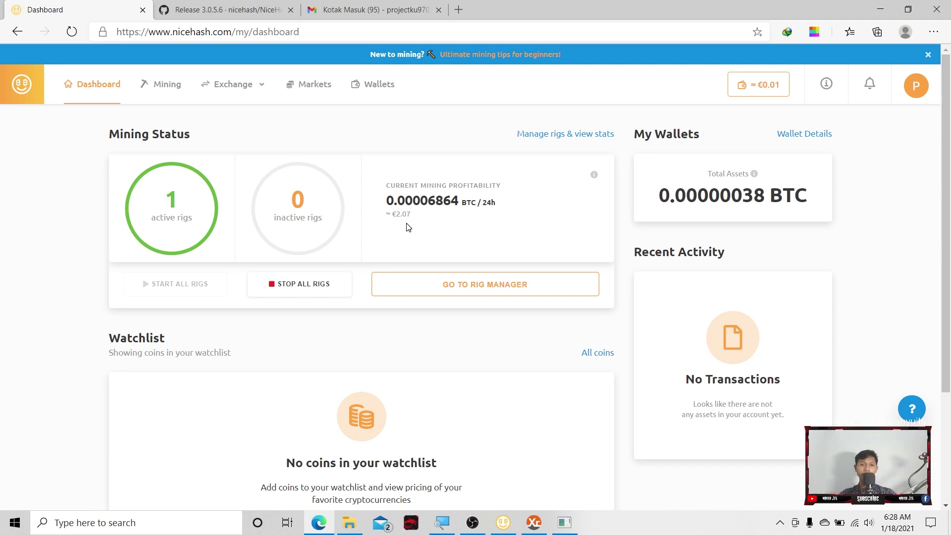
Search the web for "euro to idr" in a new tab and return to the NiceHash account dashboard.
{"action": "left_click", "coordinate": [458, 10]}
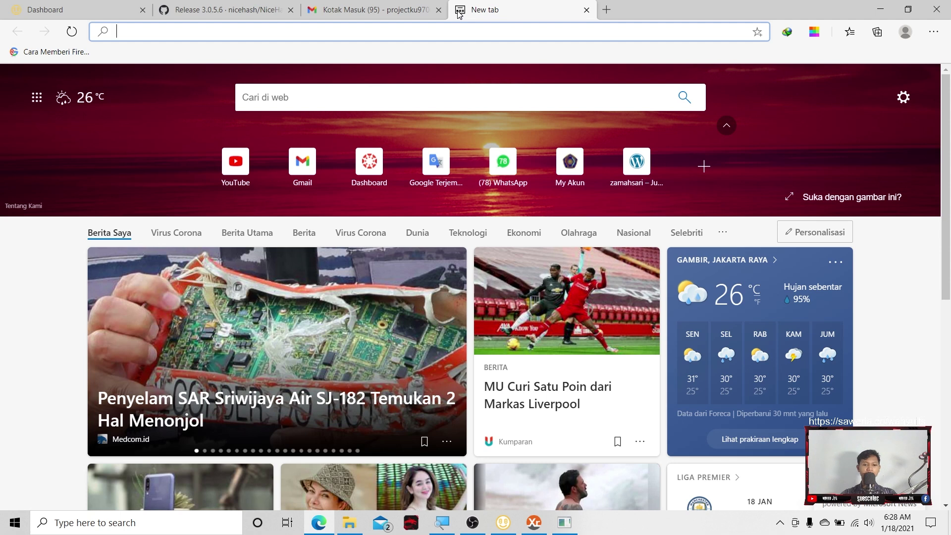
{"action": "type", "text": "euri="}
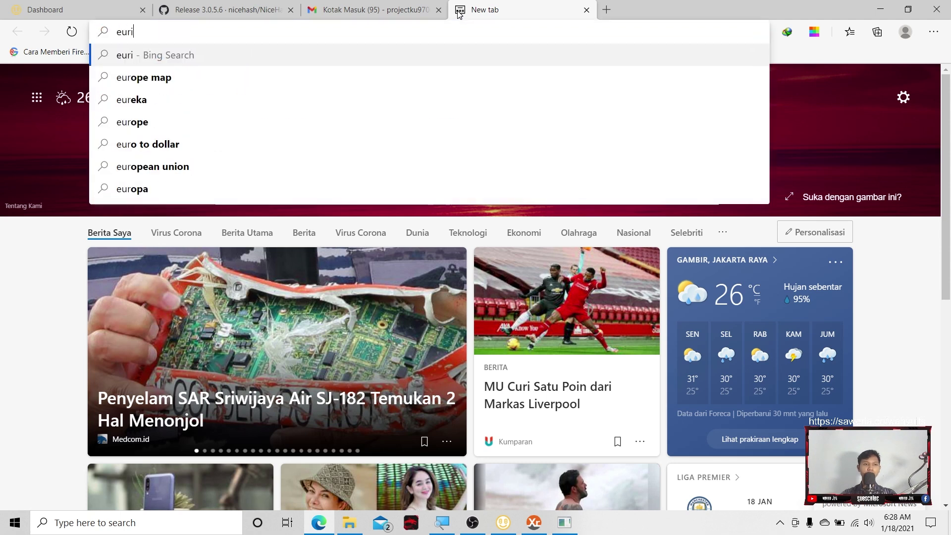
{"action": "key", "text": "BackSpace"}
{"action": "key", "text": "BackSpace"}
{"action": "type", "text": "o to "}
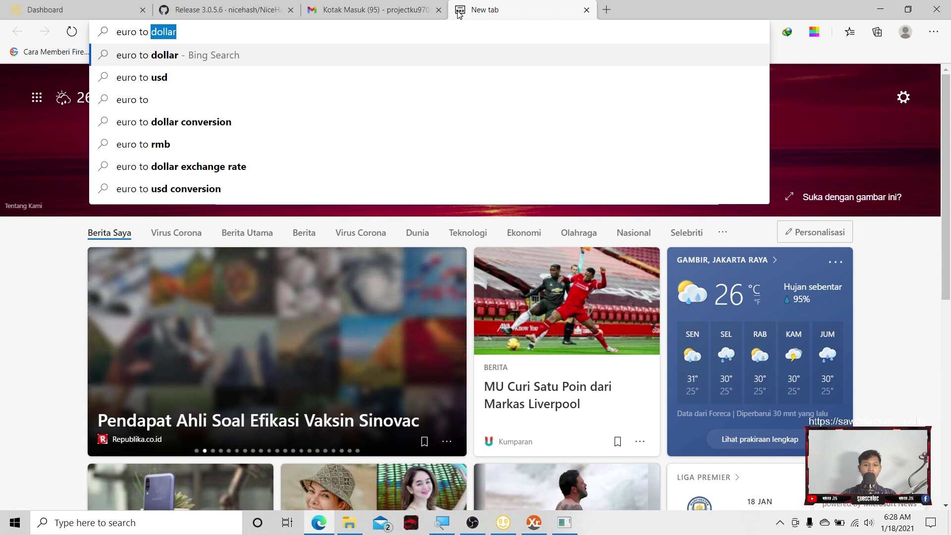
{"action": "type", "text": "idr"}
{"action": "key", "text": "Return"}
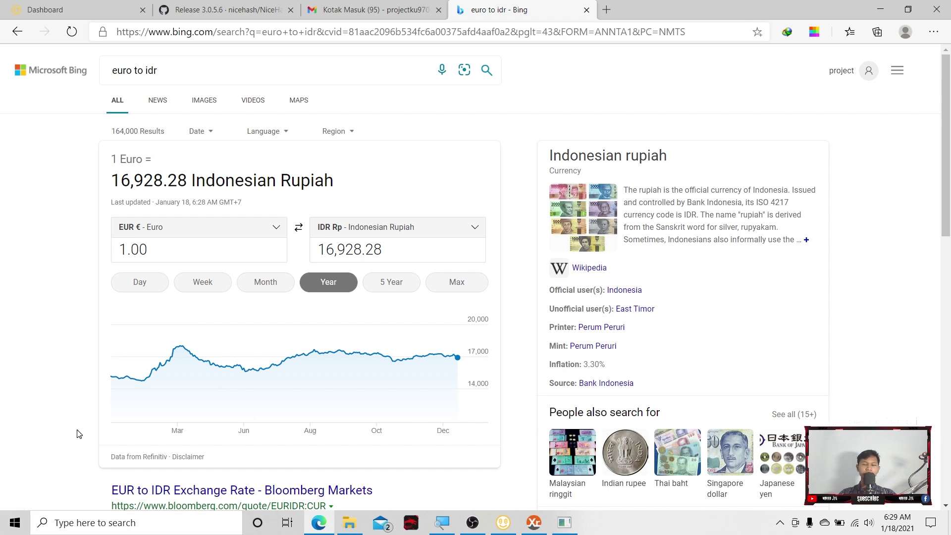
{"action": "left_click", "coordinate": [130, 6]}
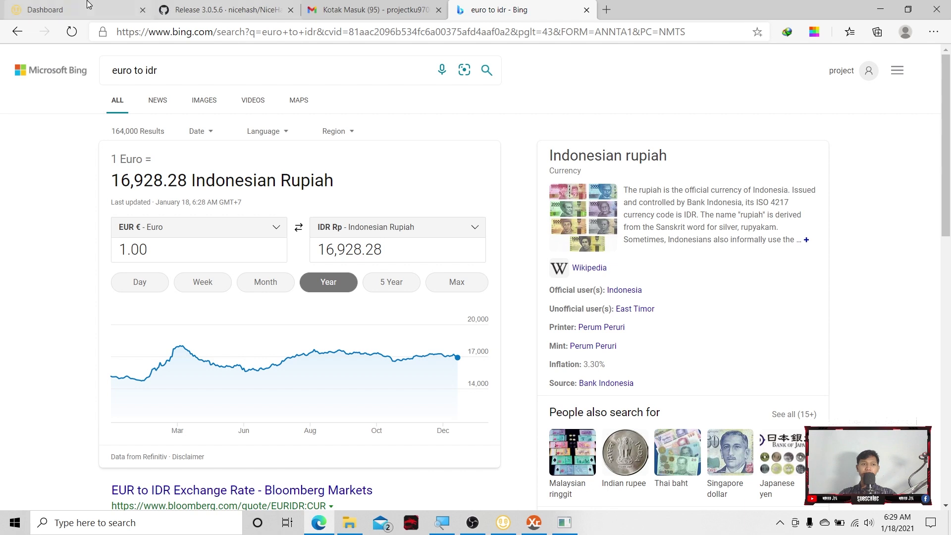
{"action": "left_click", "coordinate": [118, 85]}
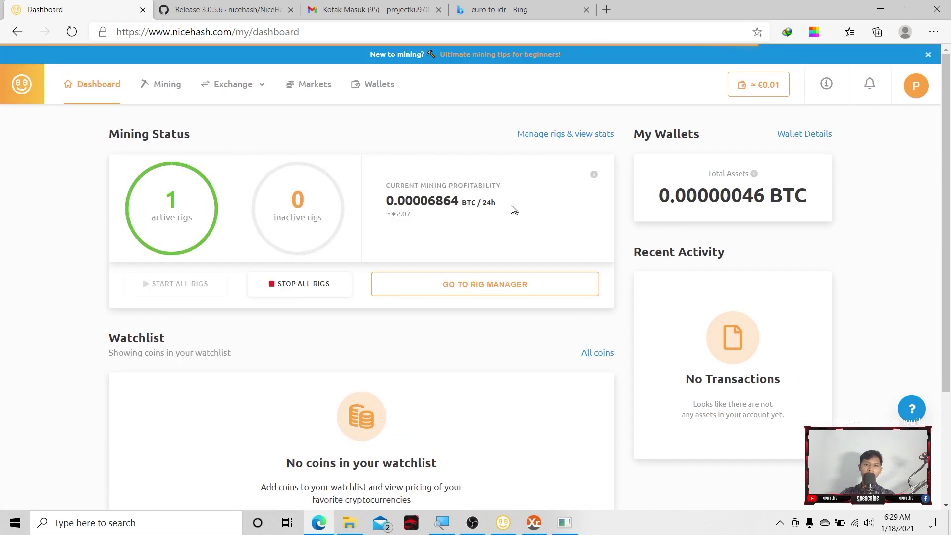
Show the wallet's total assets in euros and open the page for managing rigs and viewing mining stats.
{"action": "left_click", "coordinate": [746, 208]}
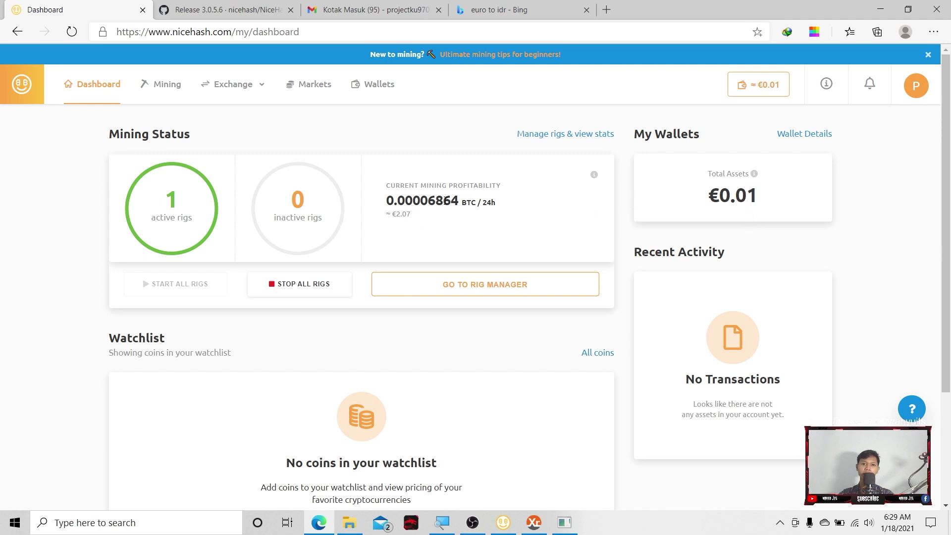
{"action": "left_click", "coordinate": [542, 135]}
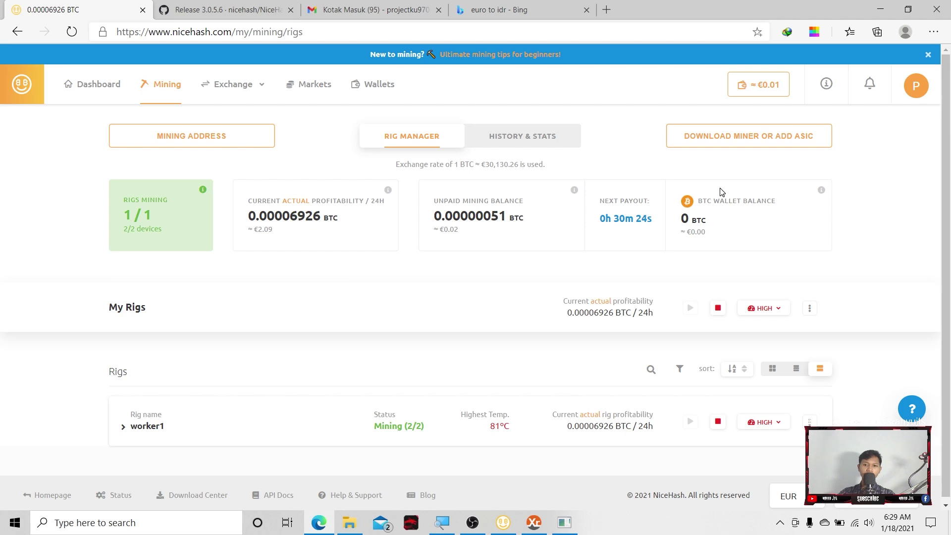
Minimize the browser, rearrange the NBMiner console and NiceHash Miner windows on the desktop, and show the miner's Dashboard page.
{"action": "left_click", "coordinate": [880, 9]}
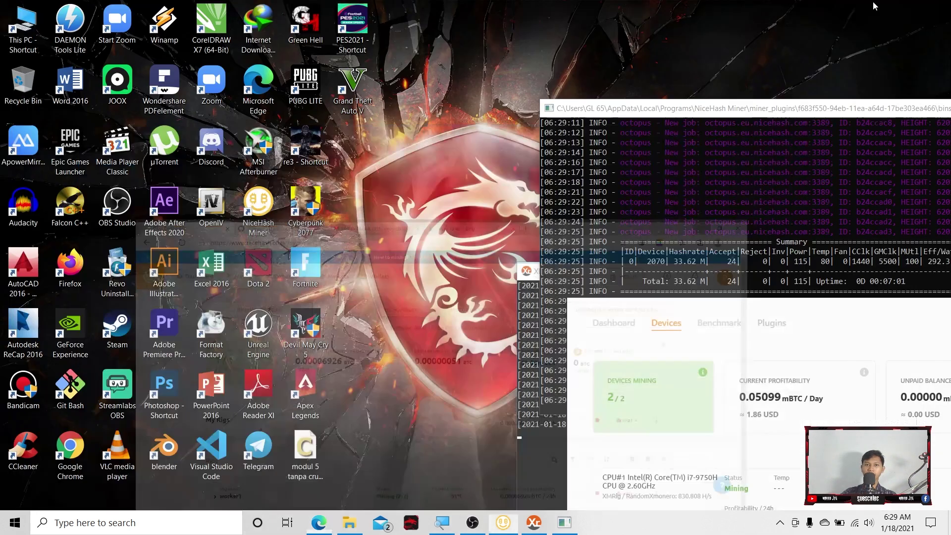
{"action": "left_click_drag", "start_coordinate": [715, 111], "coordinate": [269, 51]}
{"action": "left_click_drag", "start_coordinate": [764, 315], "coordinate": [353, 90]}
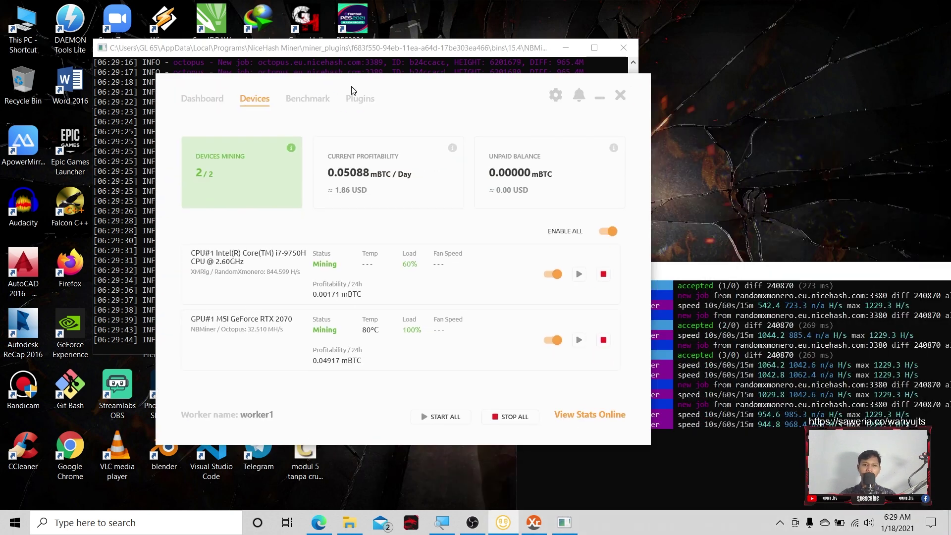
{"action": "left_click_drag", "start_coordinate": [418, 102], "coordinate": [594, 68]}
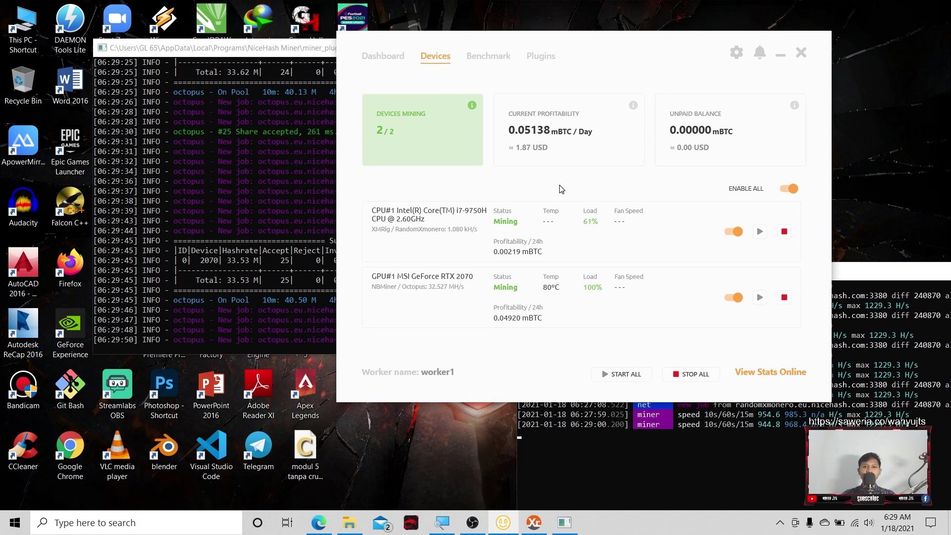
{"action": "left_click", "coordinate": [396, 62]}
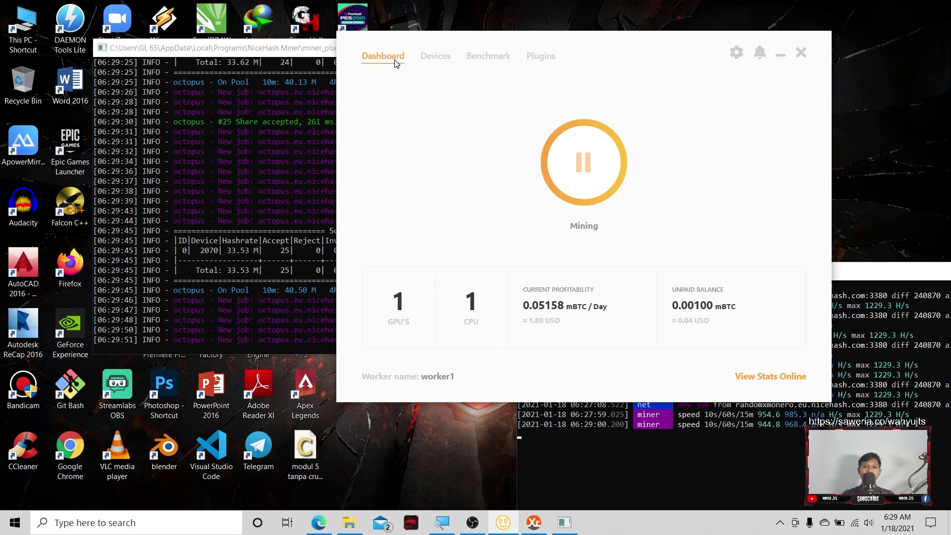